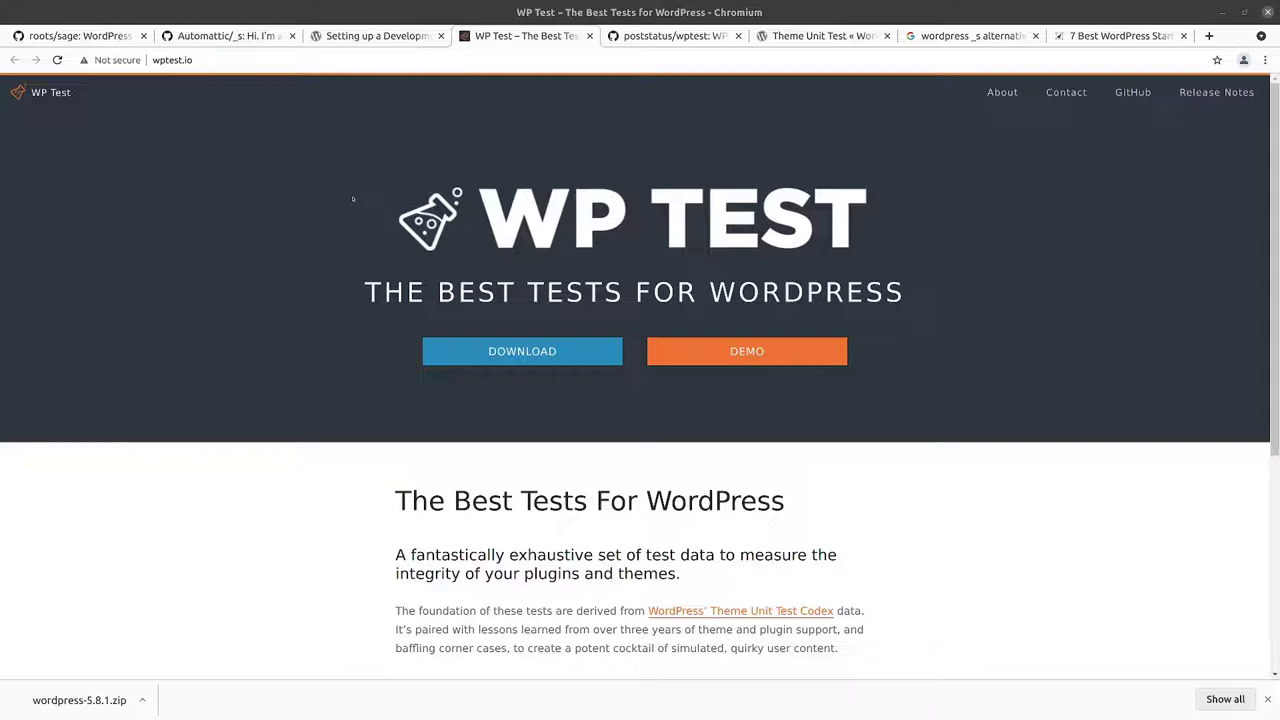
Step: Review the Theme Unit Test Codex, dev-environment guide and _s alternatives search pages
click(805, 36)
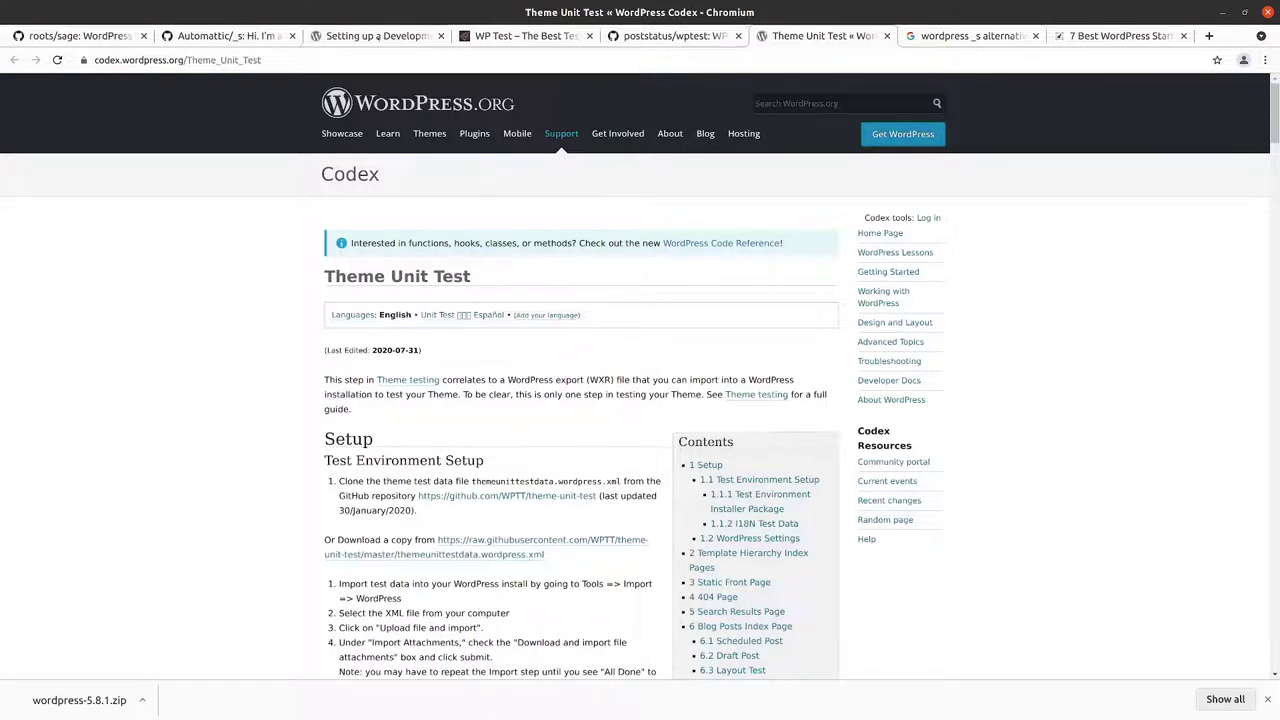
click(375, 36)
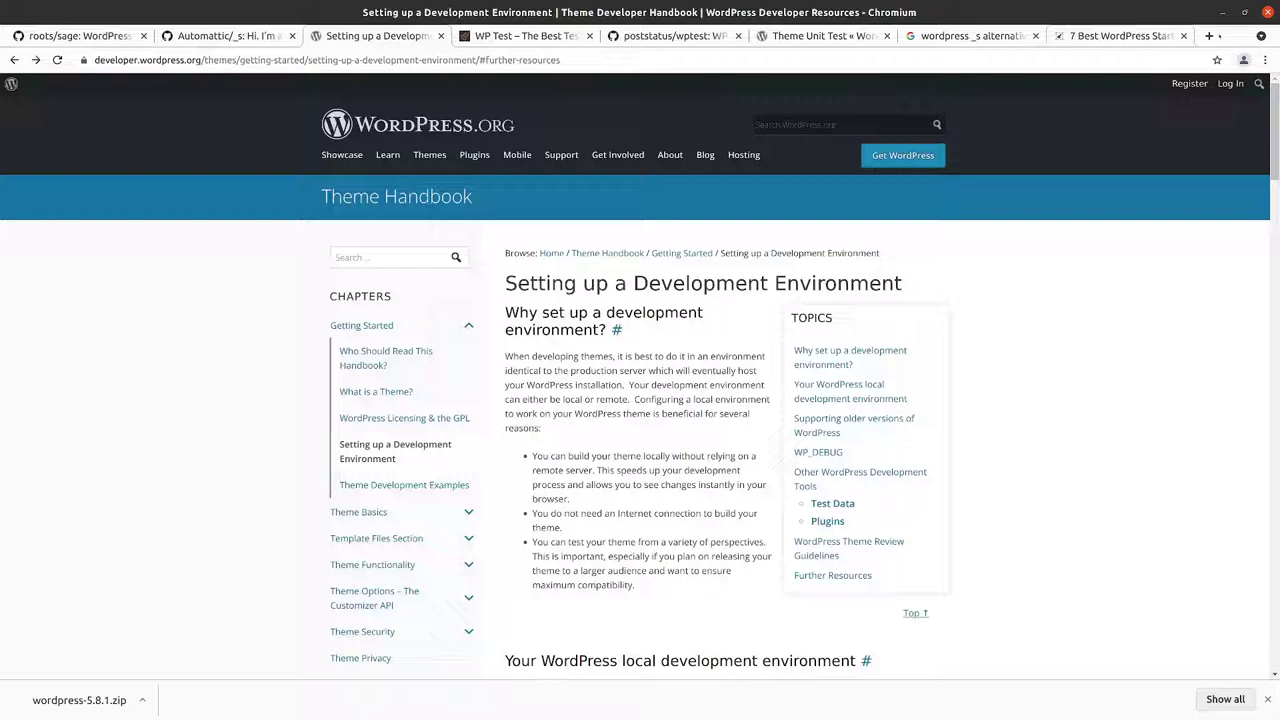
click(787, 40)
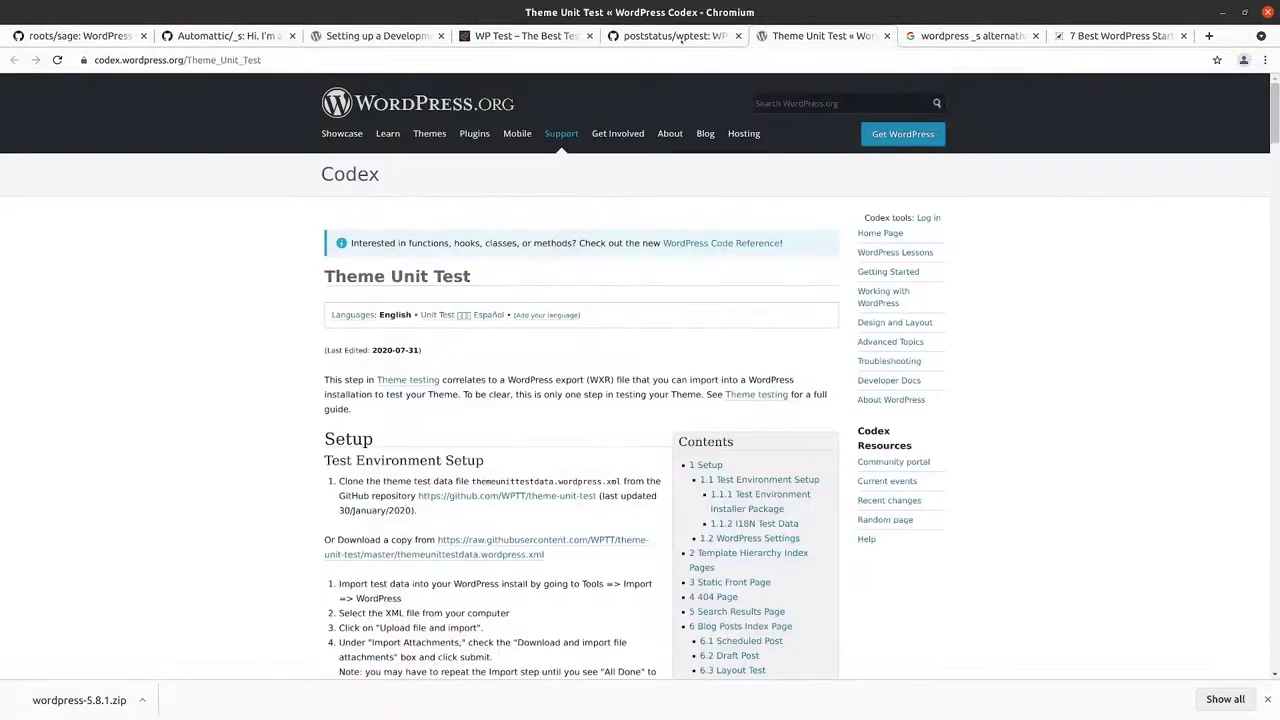
click(677, 36)
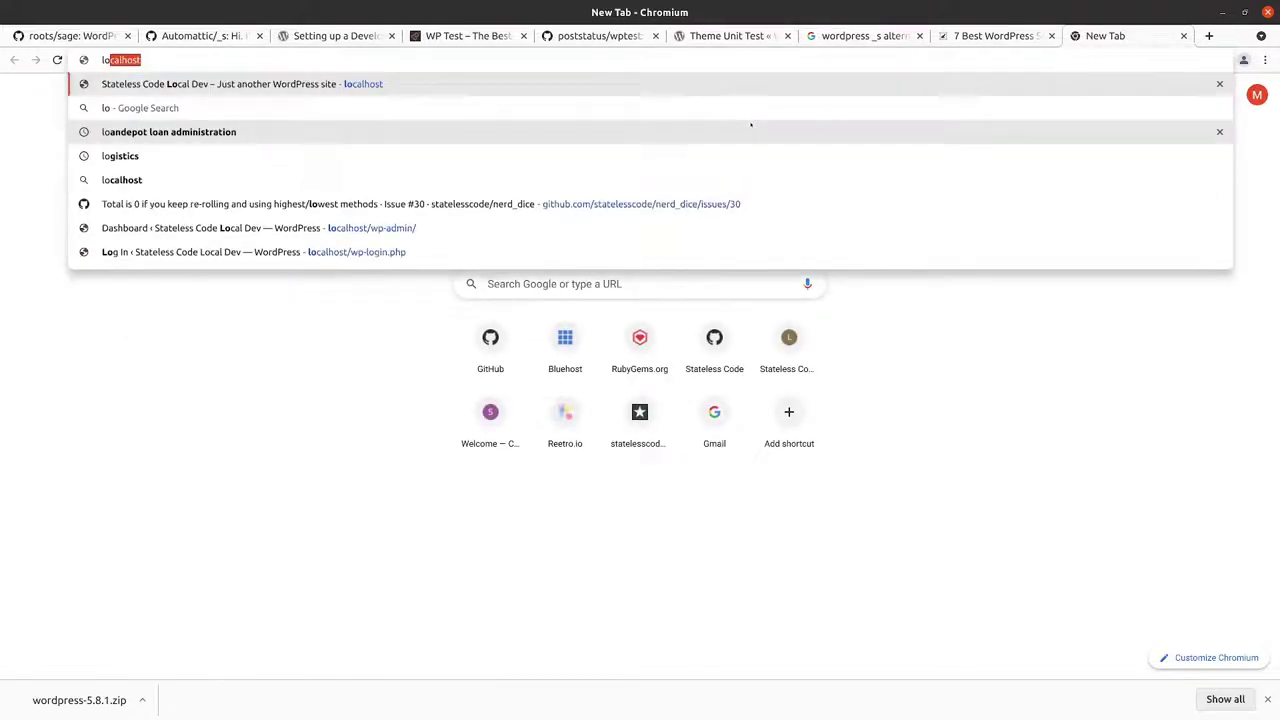
Step: Load localhost and open the local site's admin Dashboard
key(Return)
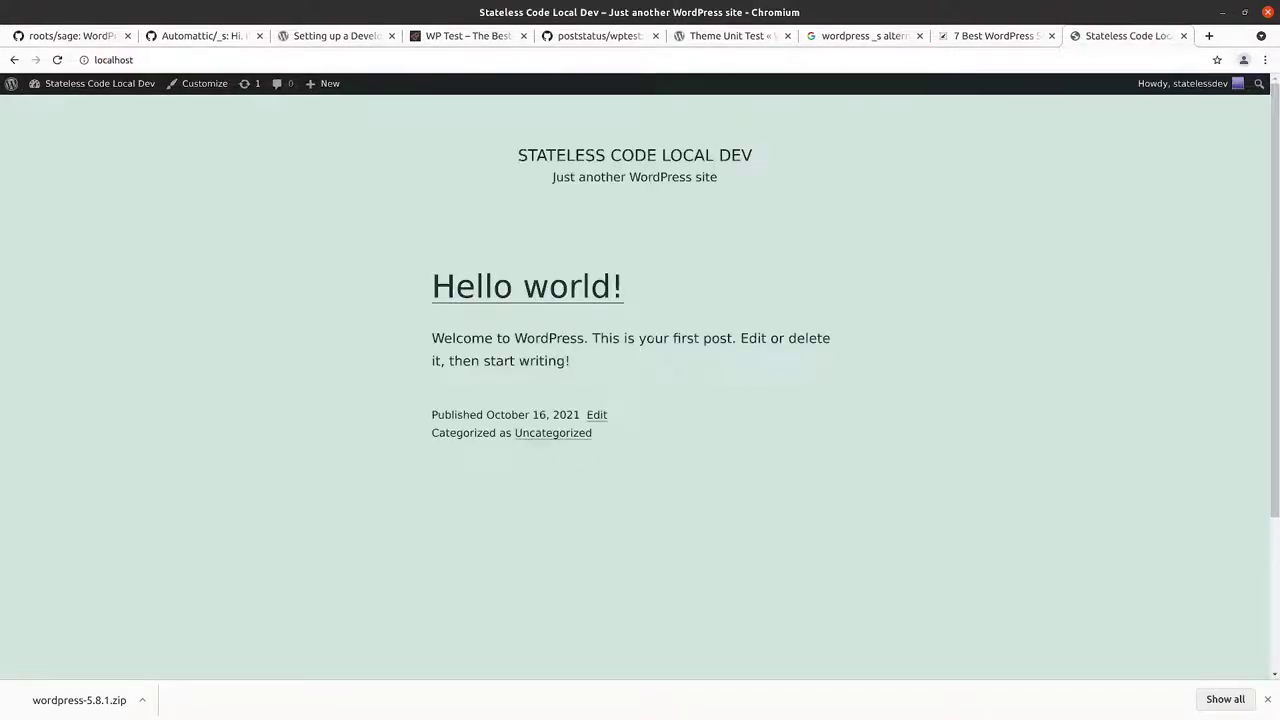
mouse_move(90, 83)
click(43, 108)
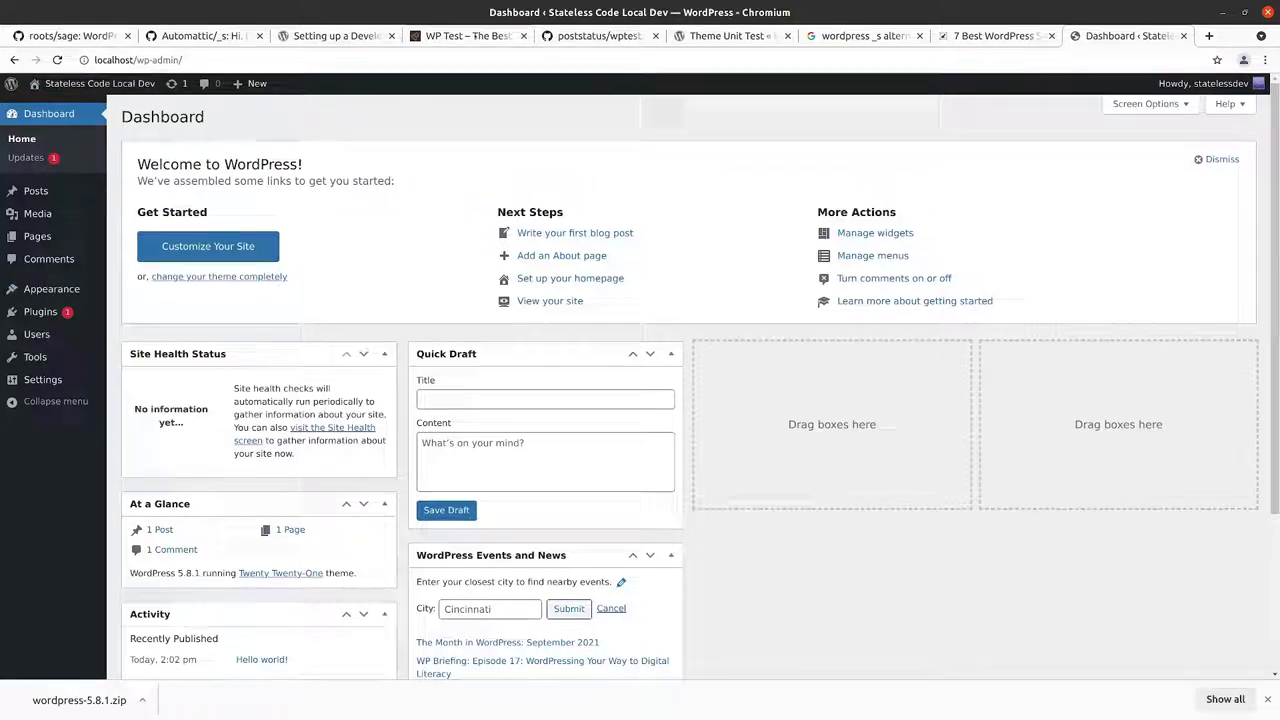
Step: Check the WP Test site and wptest repository, then move the Dashboard tab to third position
click(468, 35)
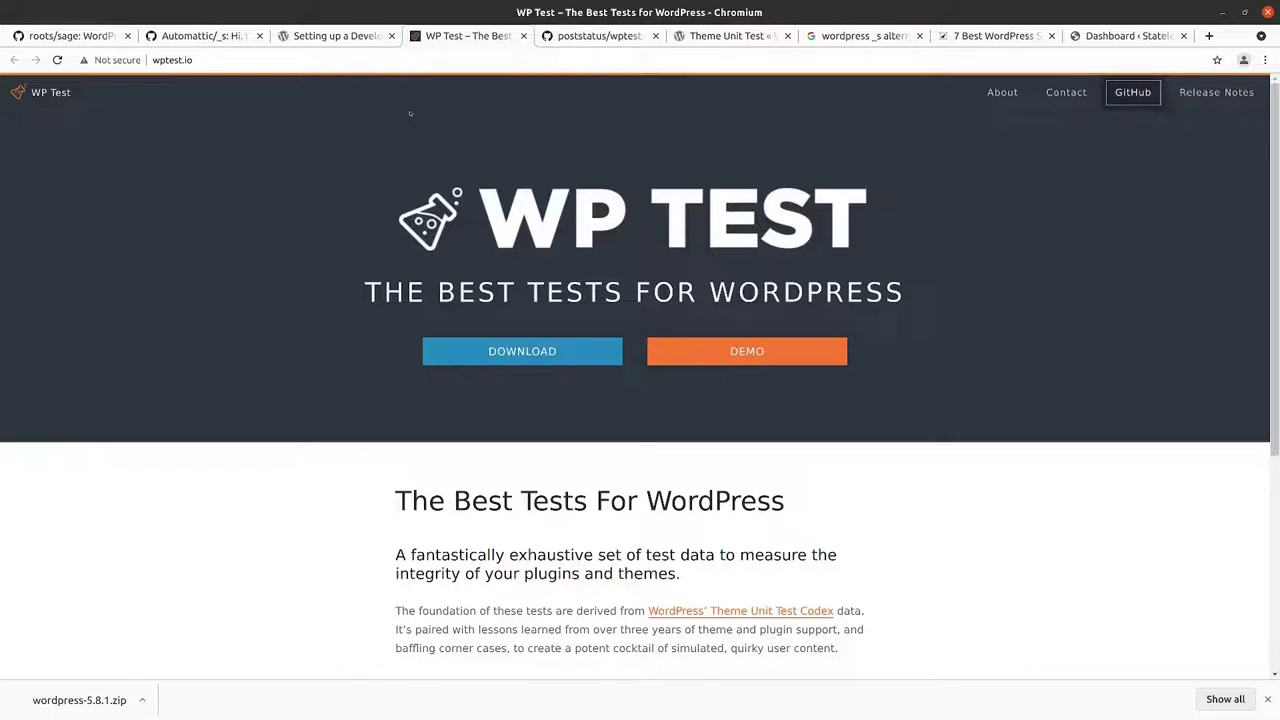
click(599, 36)
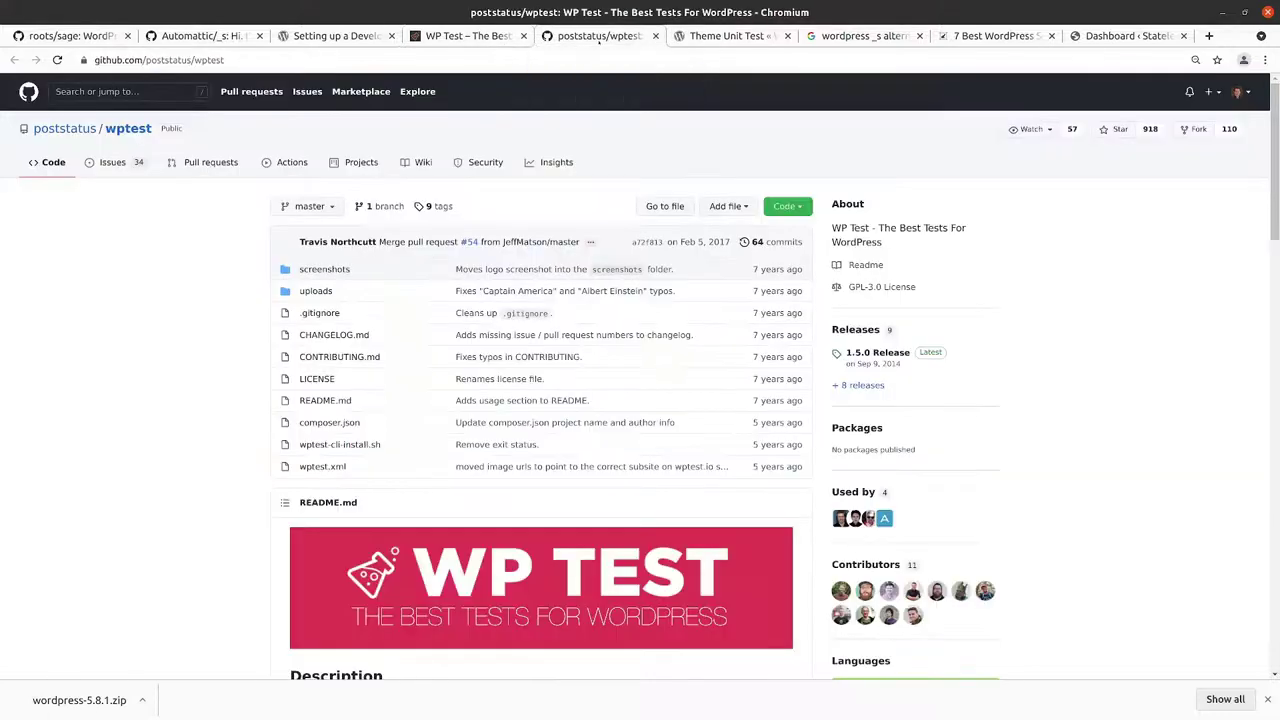
scroll(377, 291, down, 5)
scroll(447, 200, up, 5)
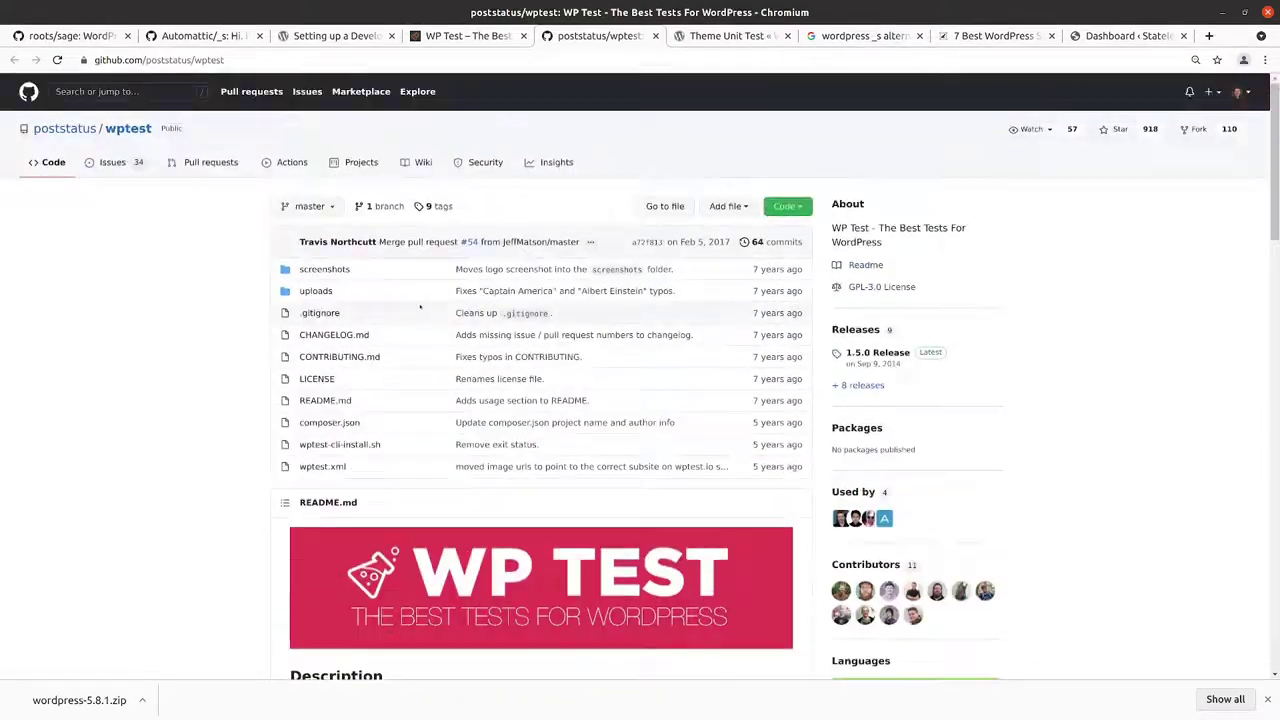
scroll(447, 200, down, 10)
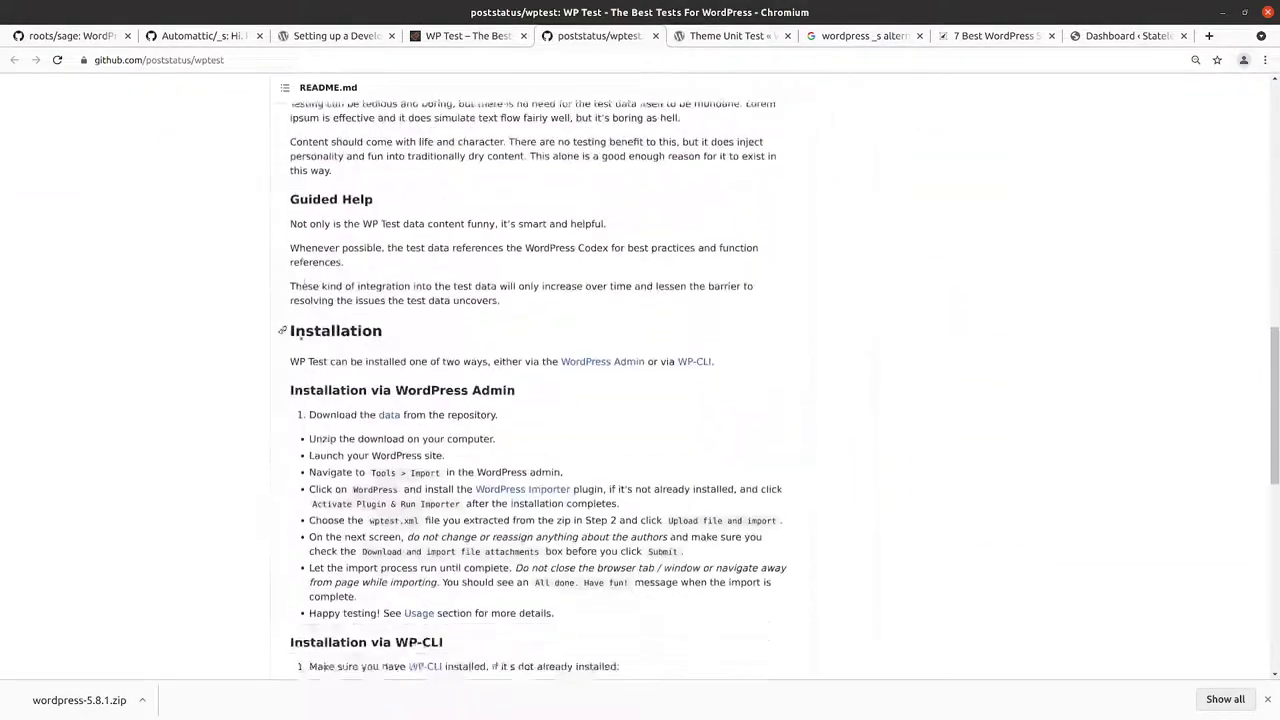
scroll(333, 337, up, 10)
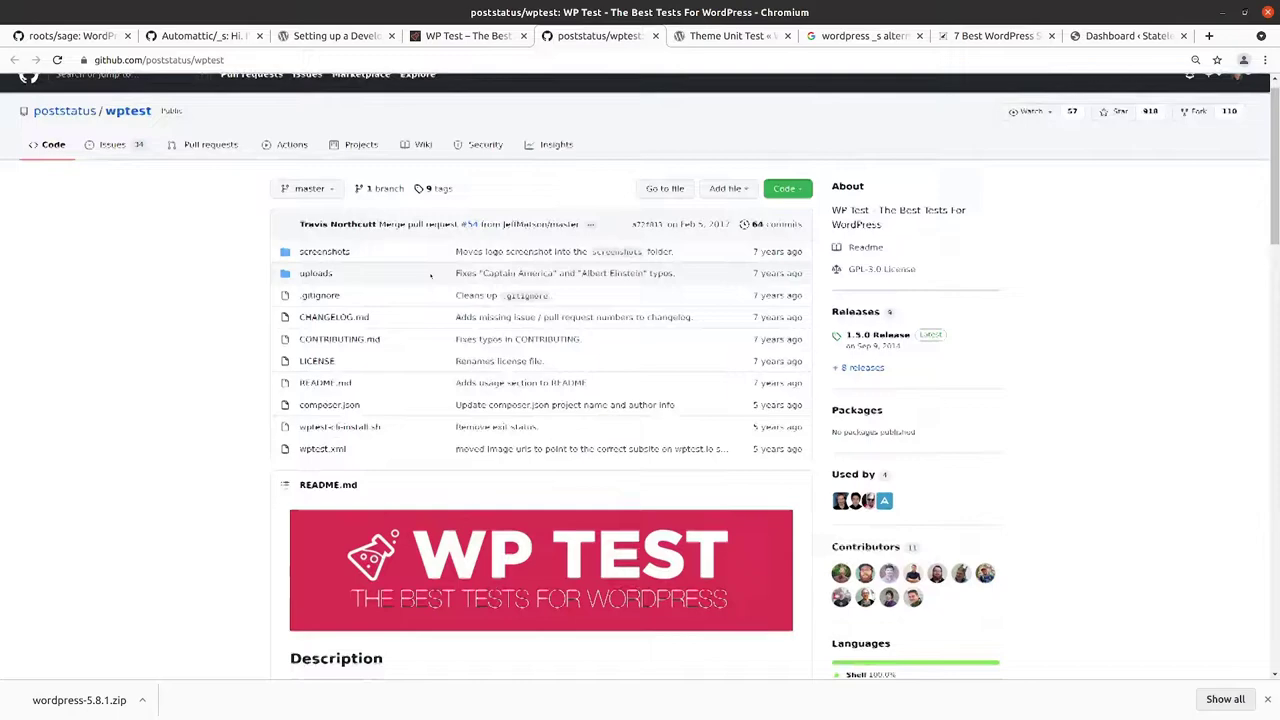
click(441, 38)
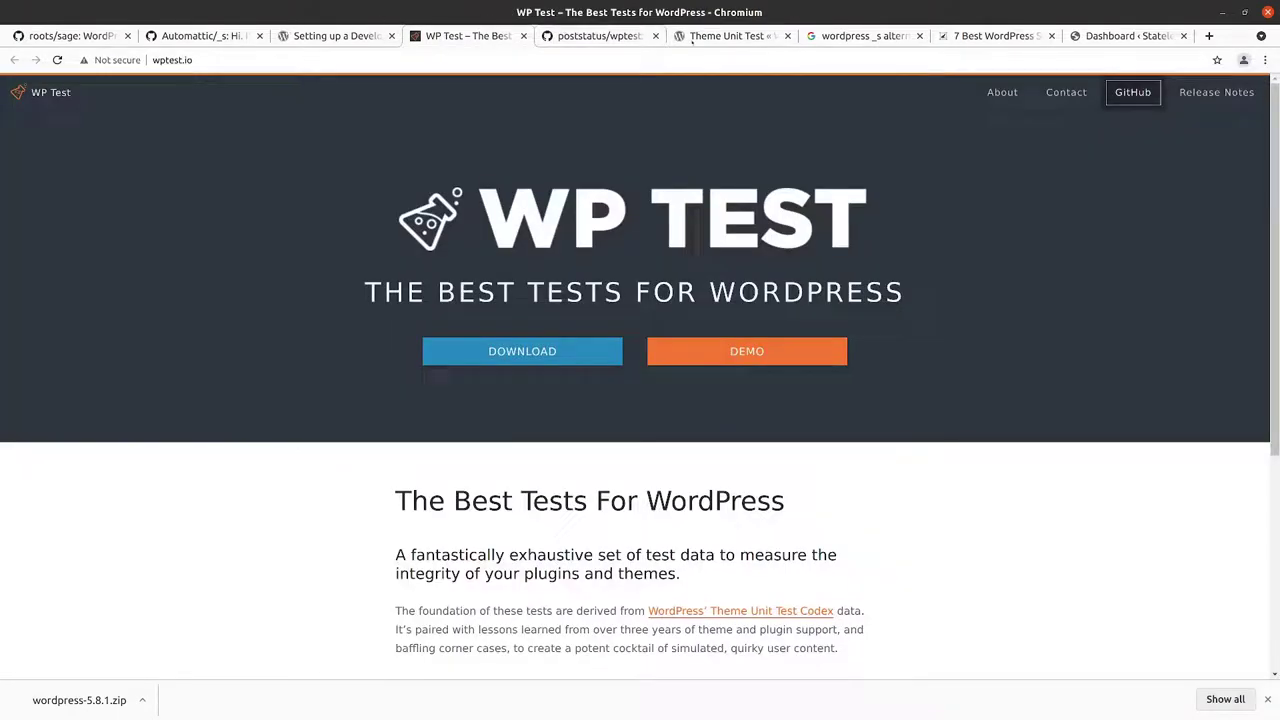
click(332, 38)
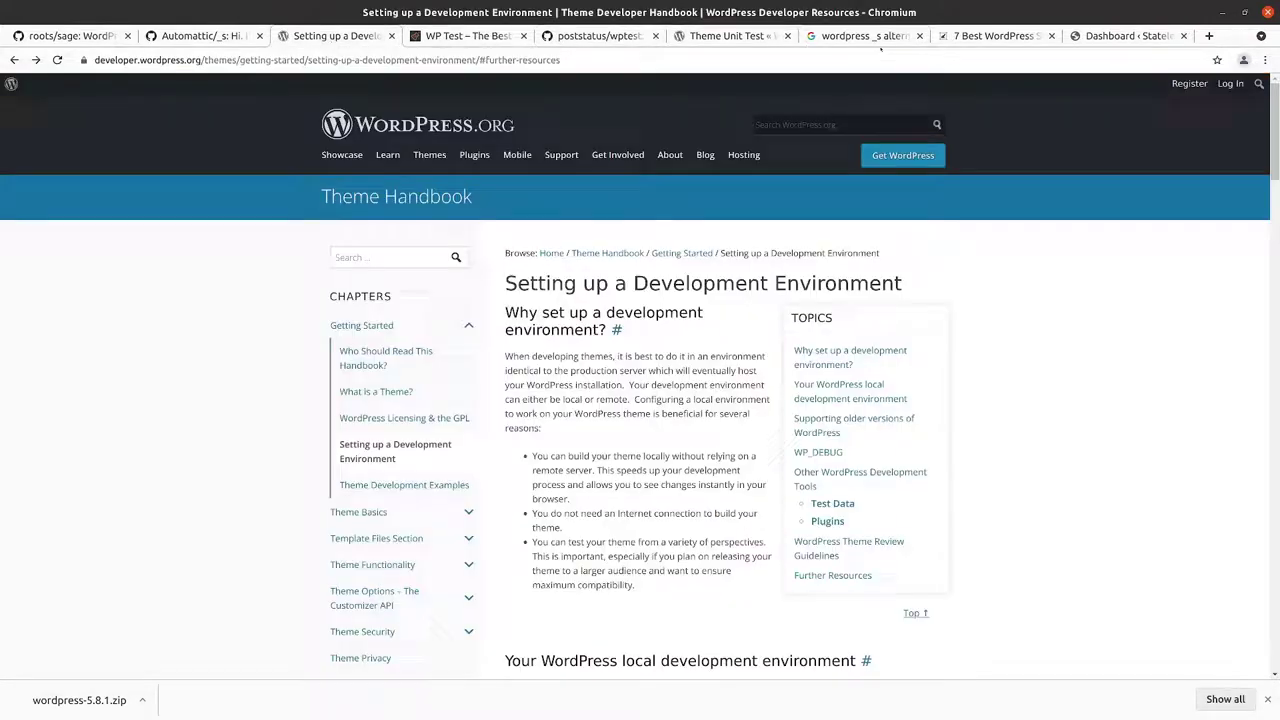
drag(1110, 36, 270, 30)
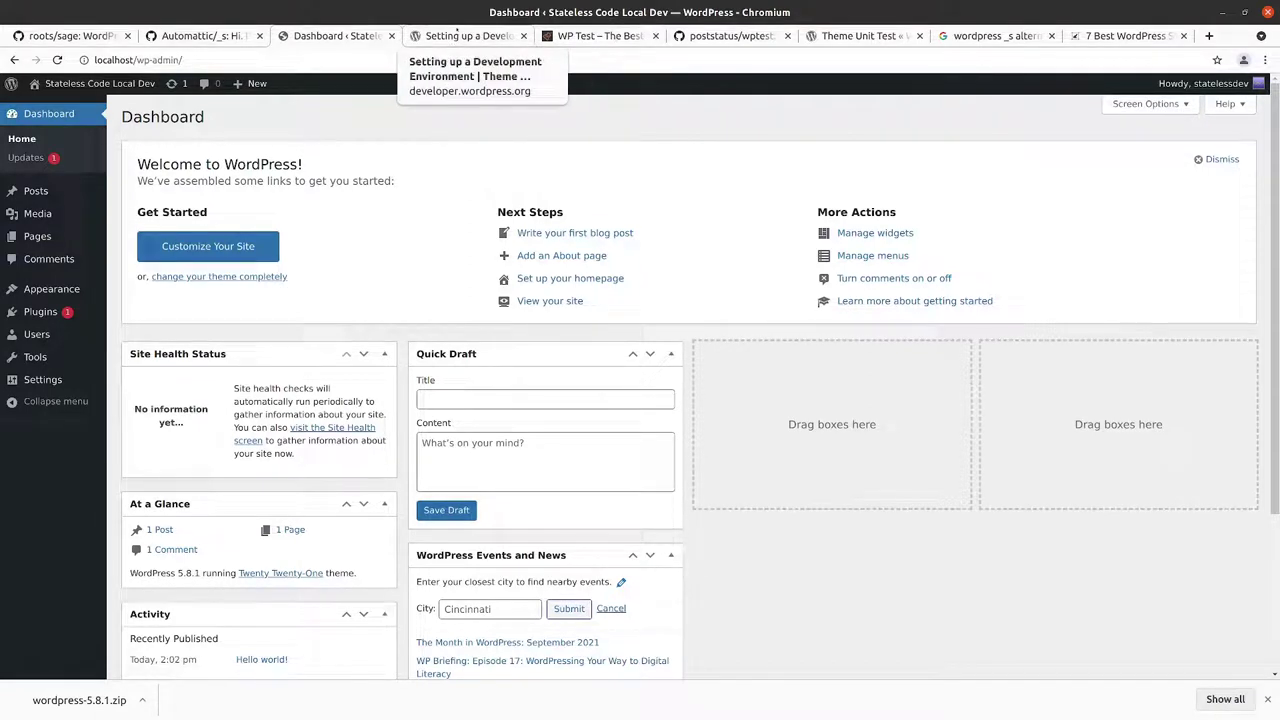
Step: Download wptest-master.zip via the 'data' link in the wptest README's Installation section
click(612, 37)
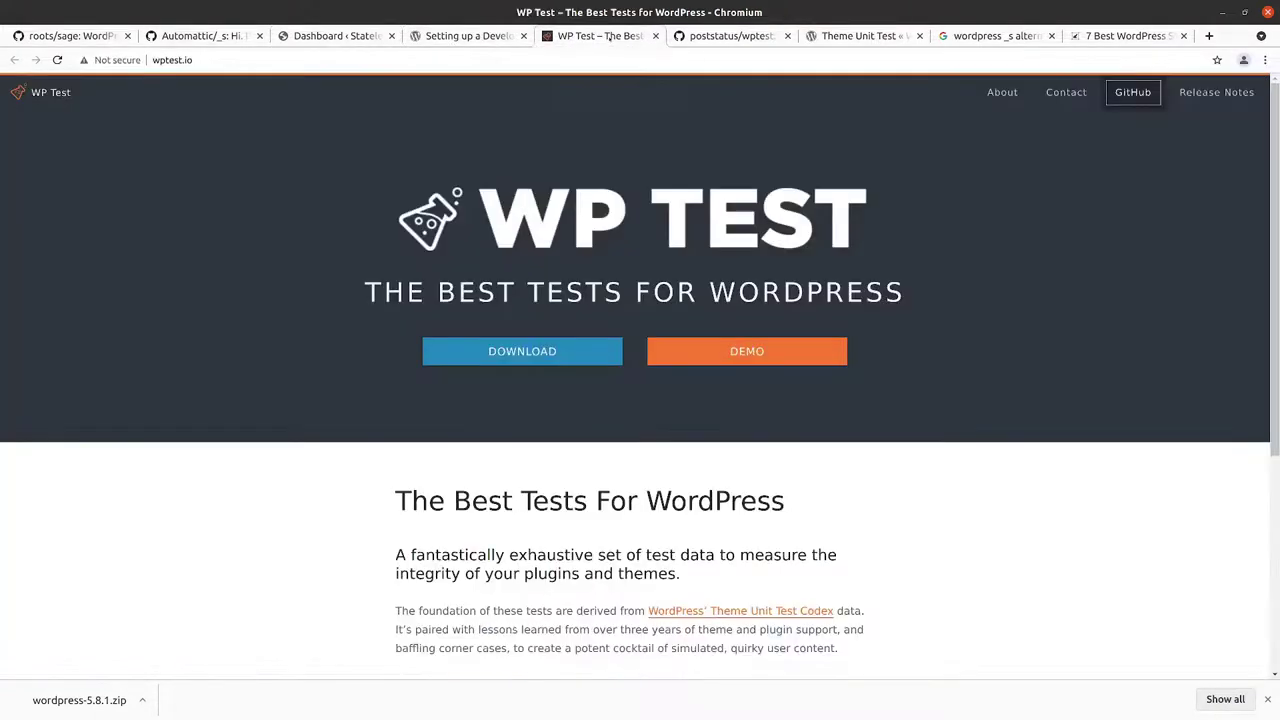
click(701, 38)
scroll(178, 400, down, 3)
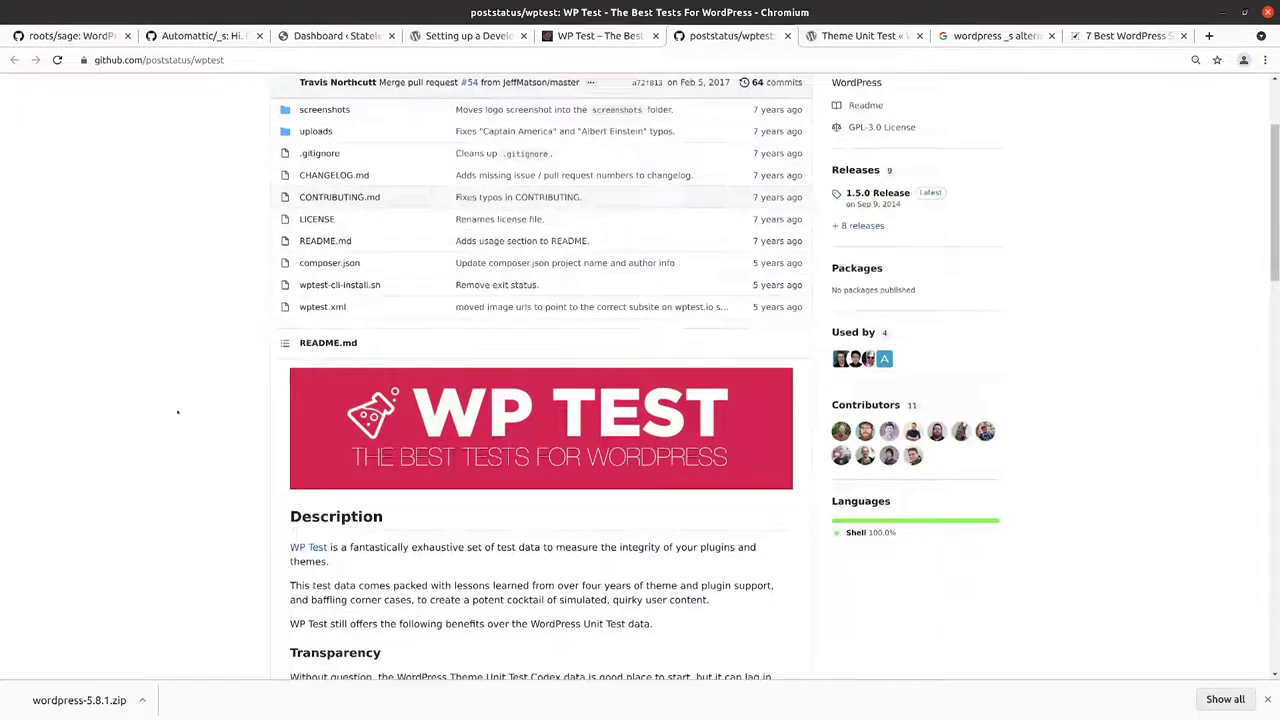
scroll(178, 412, down, 10)
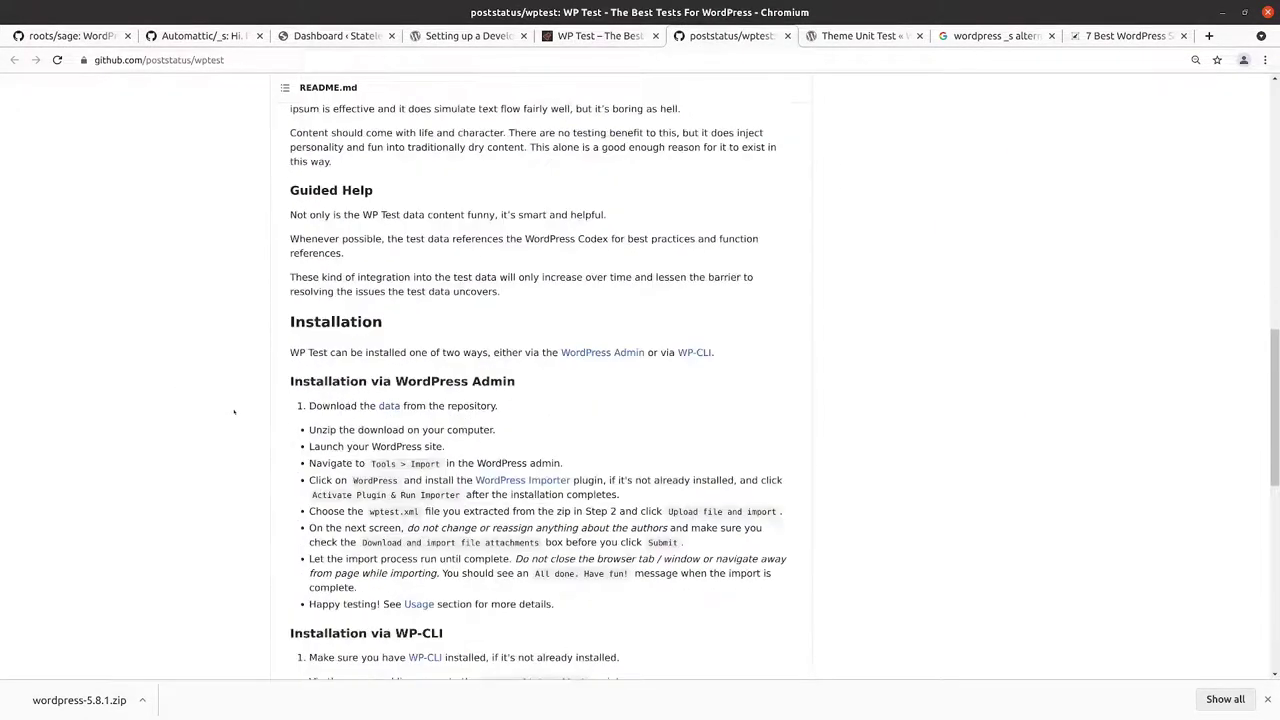
scroll(234, 411, down, 2)
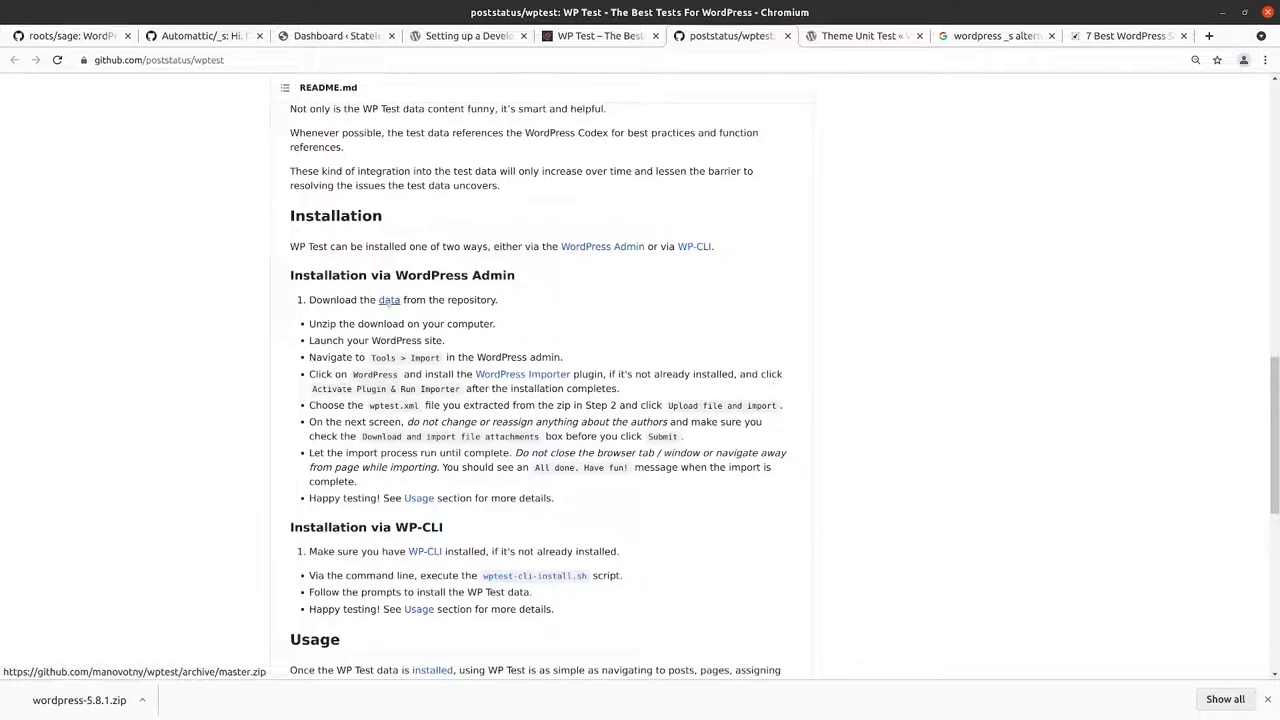
click(389, 300)
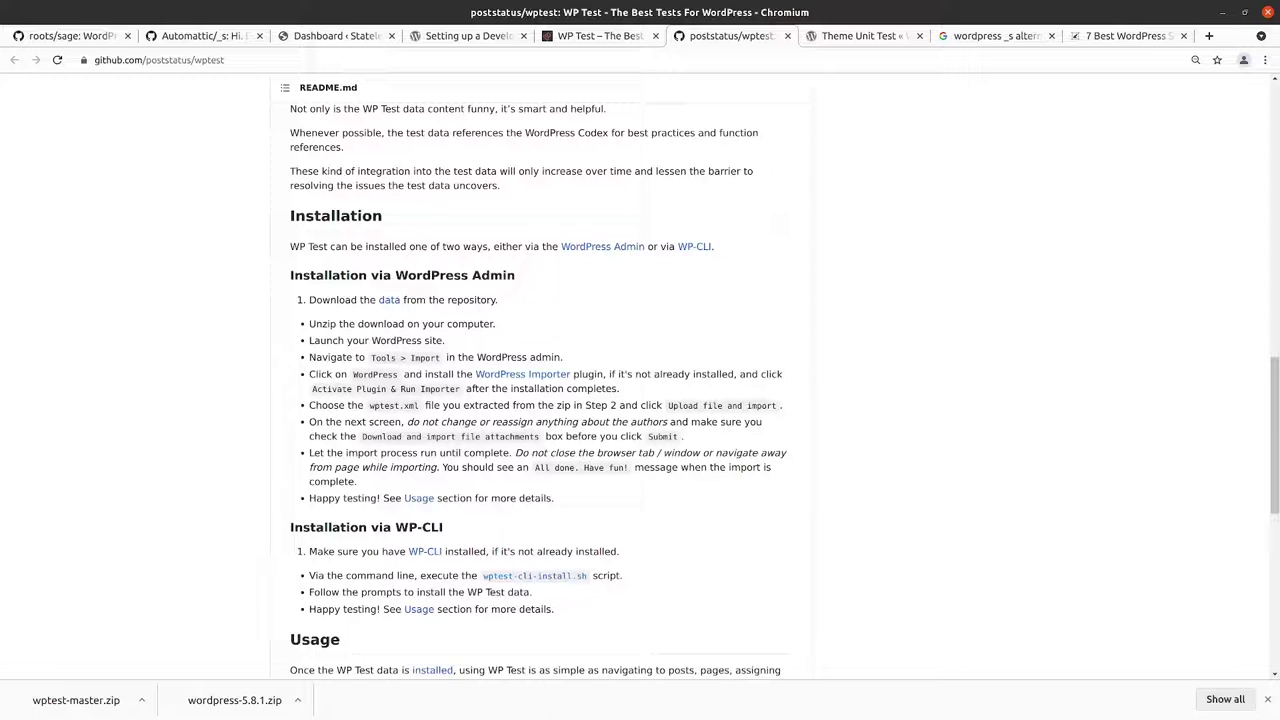
Step: In the terminal, create a wptest folder with mkdir and cd into it
key(alt+Tab)
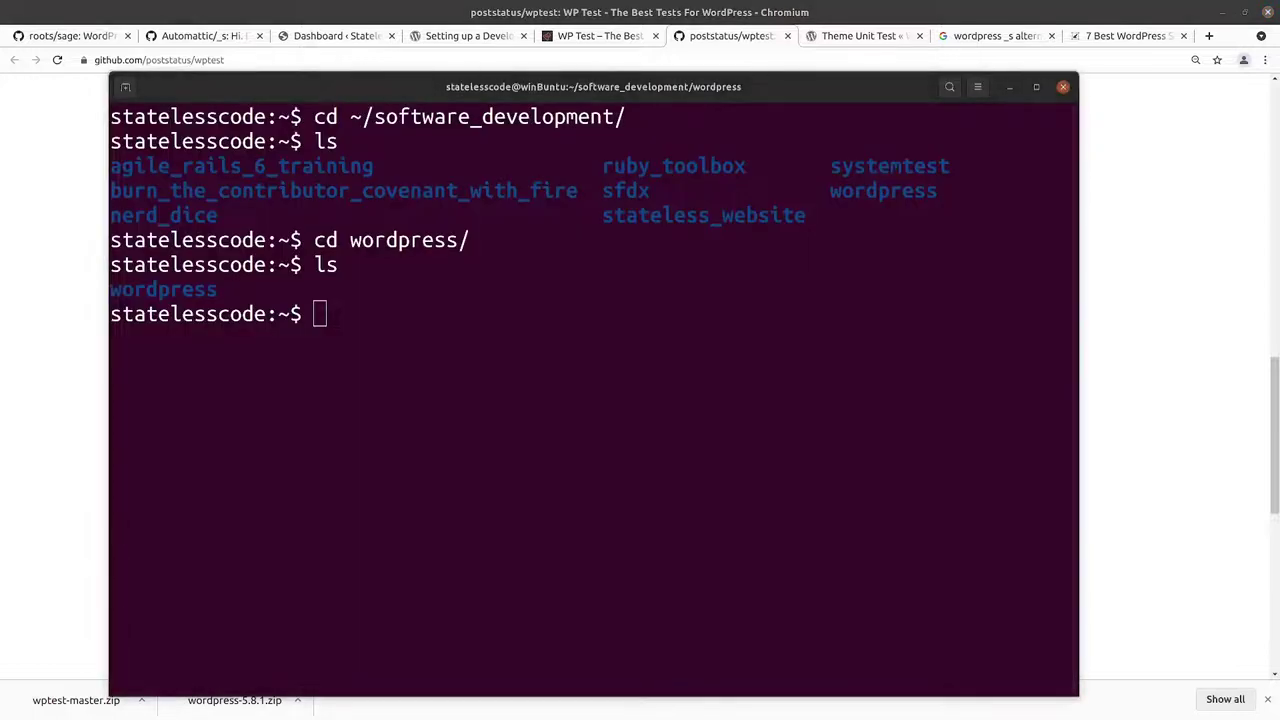
click(364, 326)
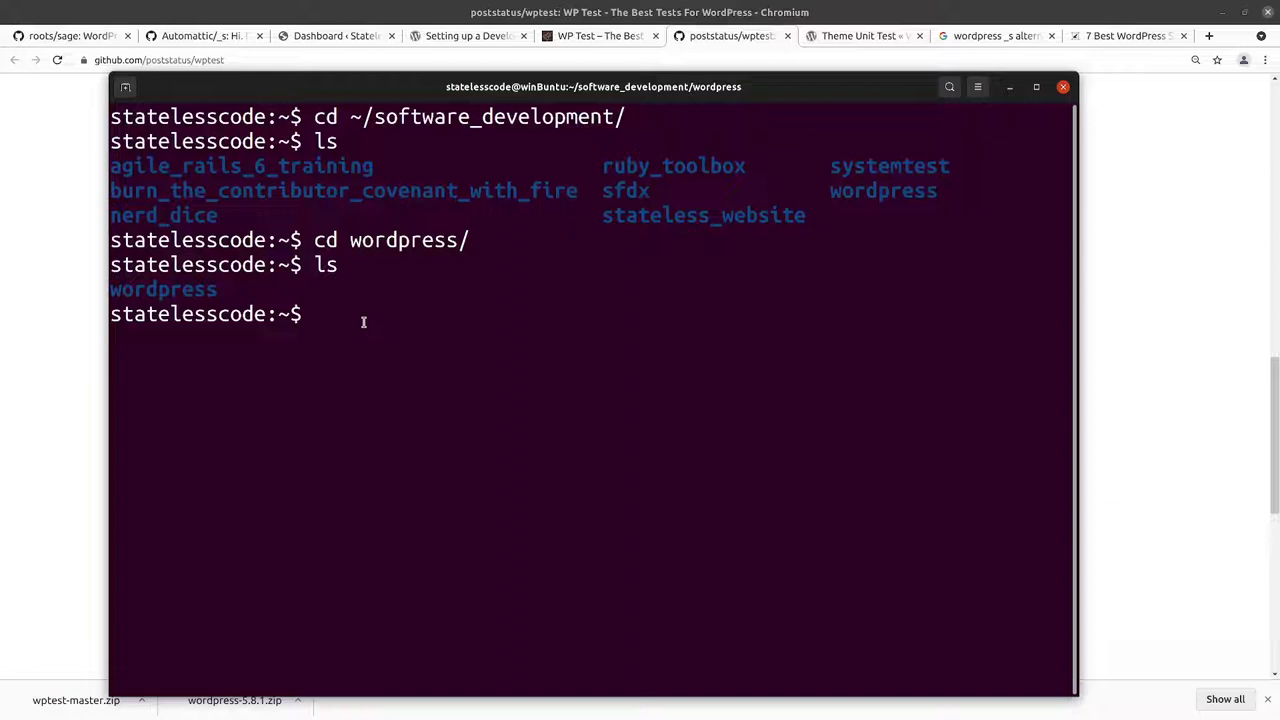
text(mkdir wpt)
key(BackSpace)
text(test)
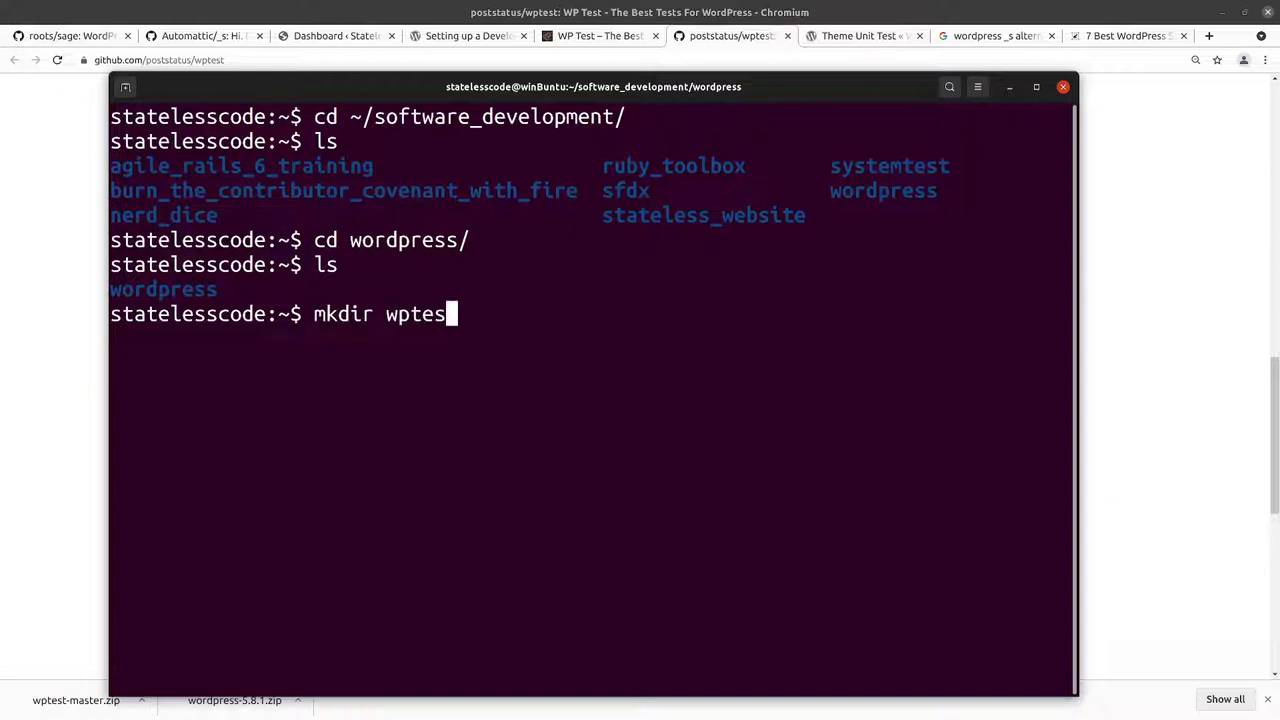
key(Return)
text(cd wp)
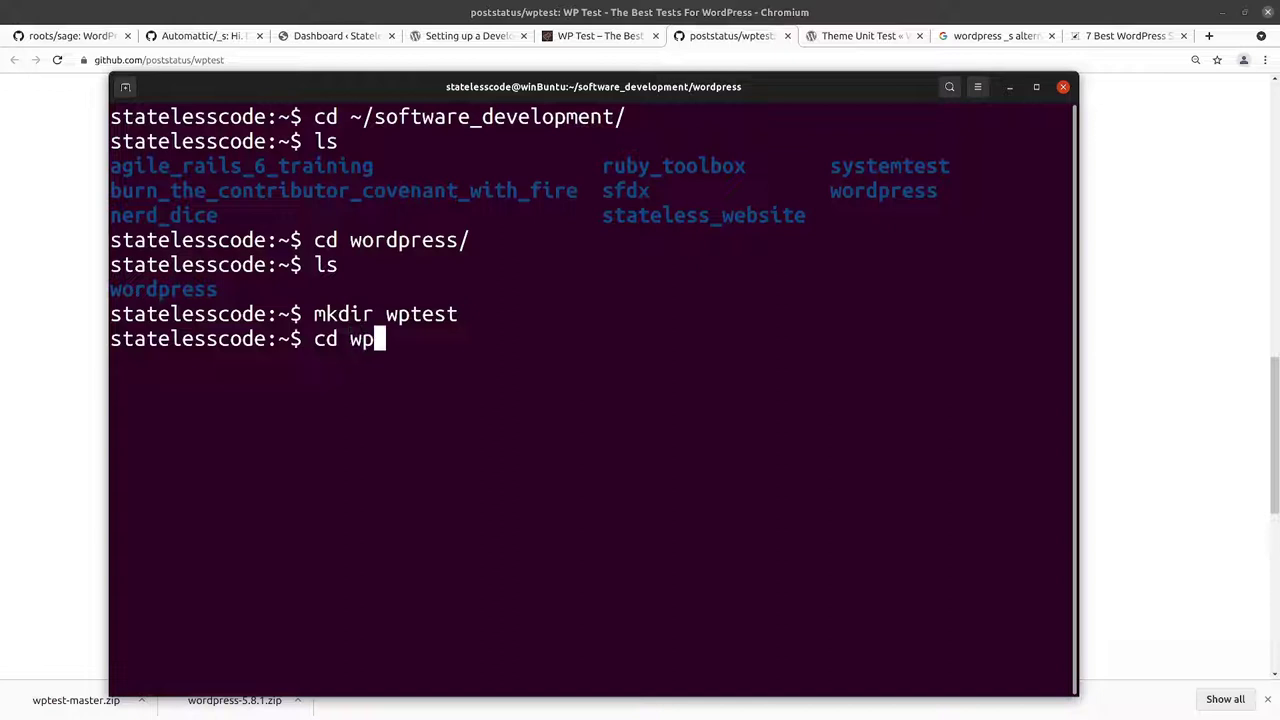
key(Tab)
key(Return)
Step: Copy ~/Downloads/wptest-master.zip into the wptest folder
text(cp ~)
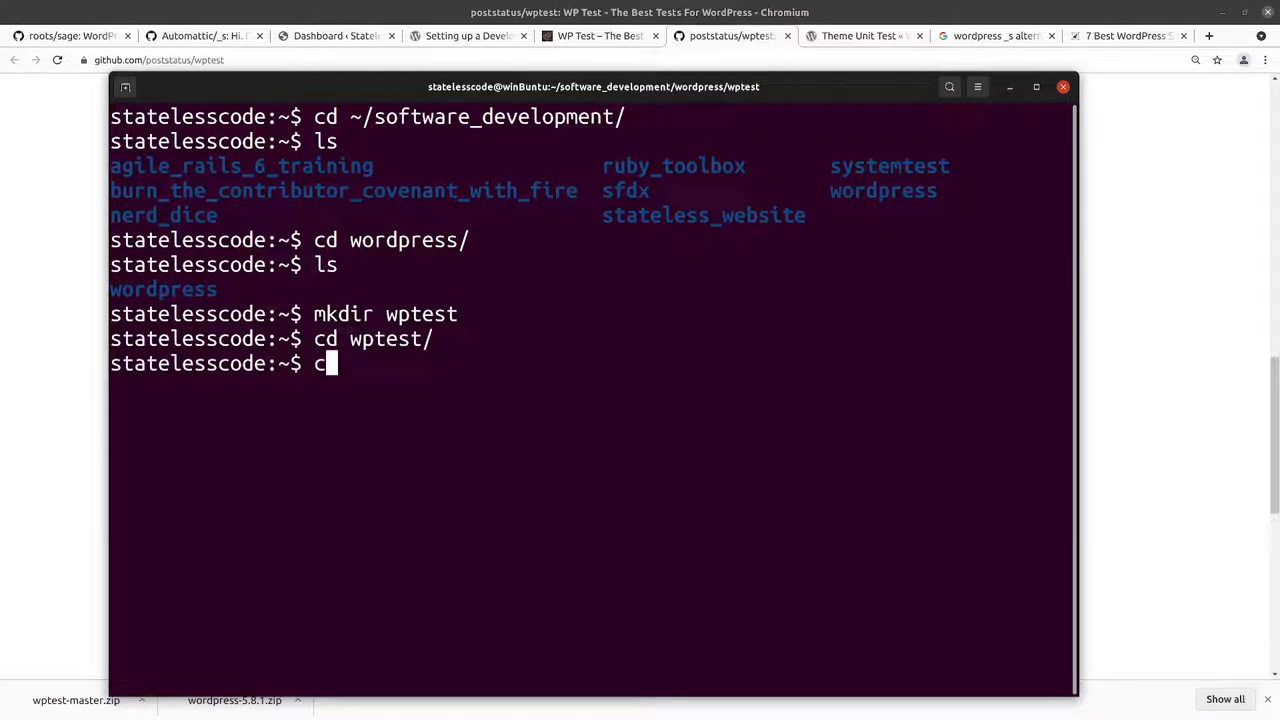
text(/Dow)
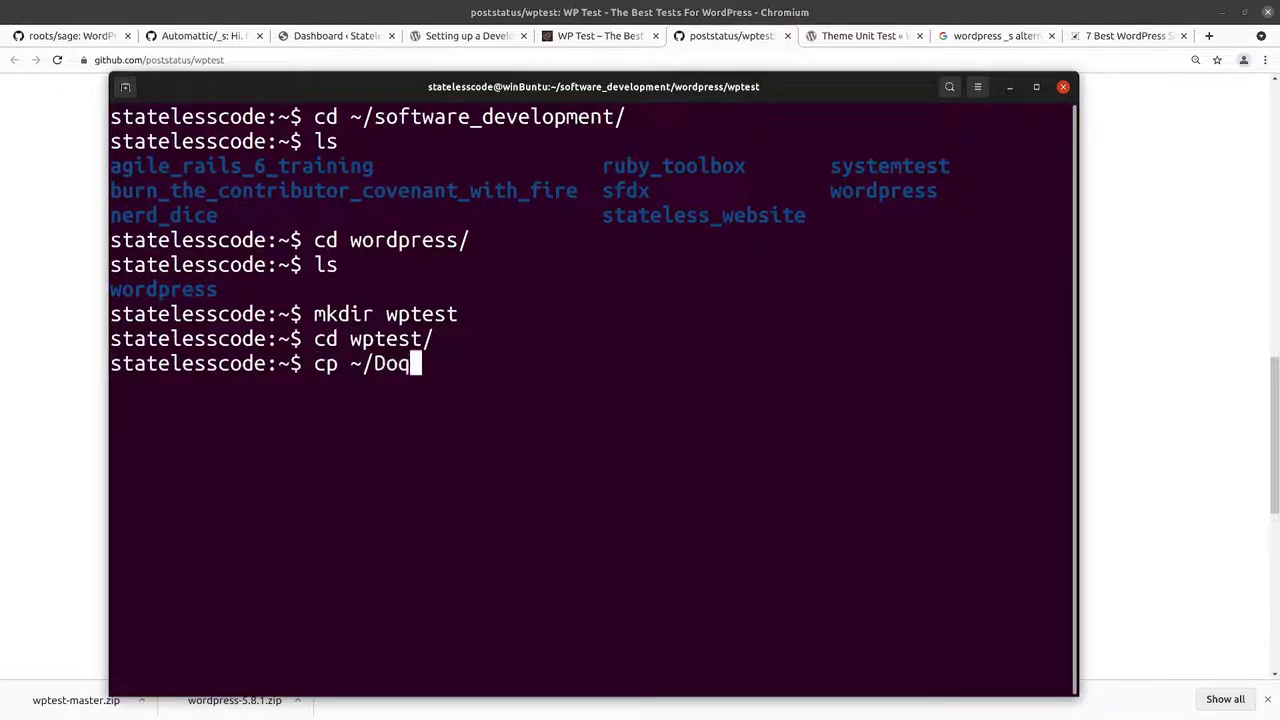
key(Tab)
text(wpte)
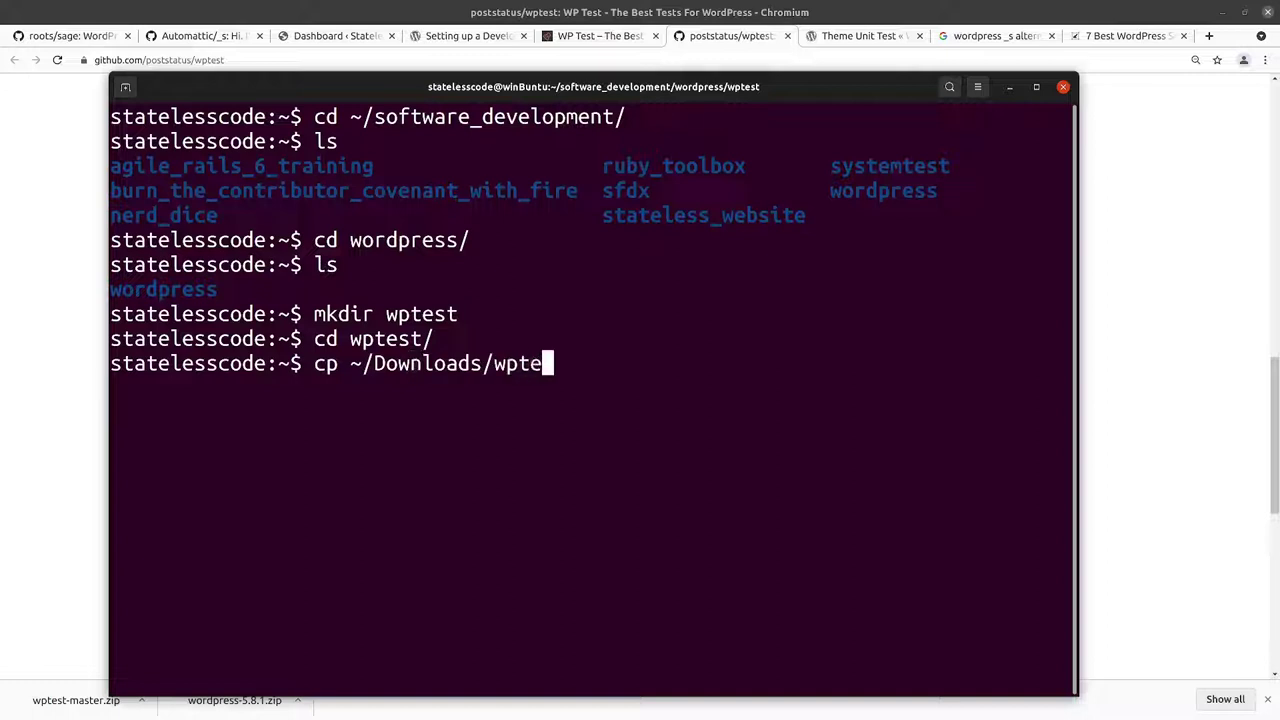
key(Tab)
key(BackSpace)
key(Return)
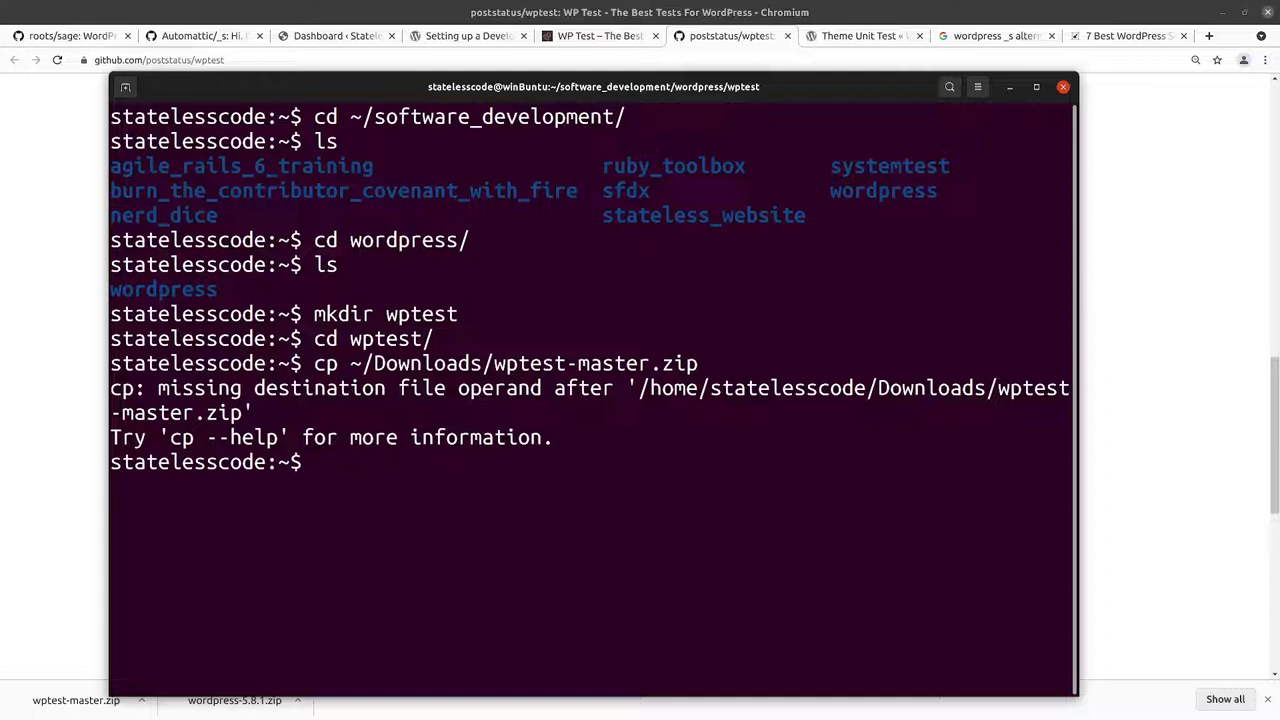
key(Up)
text(.)
key(Return)
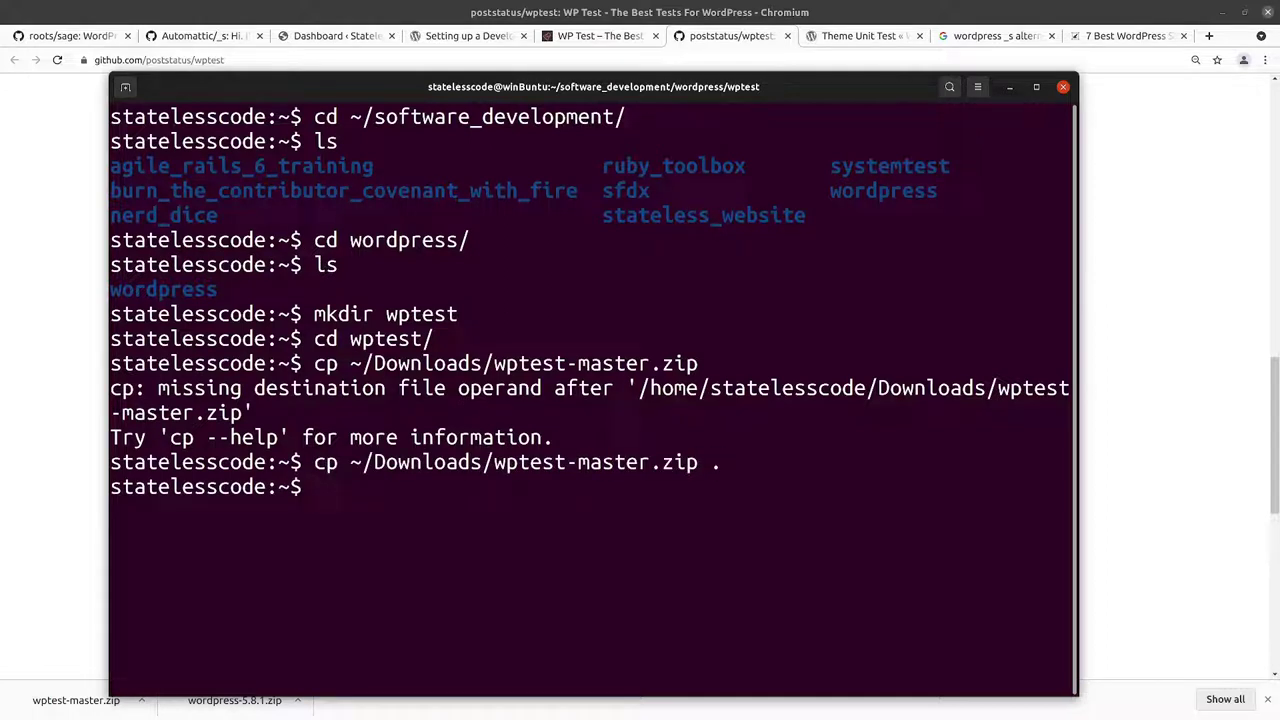
Step: Unzip wptest-master.zip, list the extracted contents, and leave the terminal
text(unzip wp)
key(Tab)
key(Return)
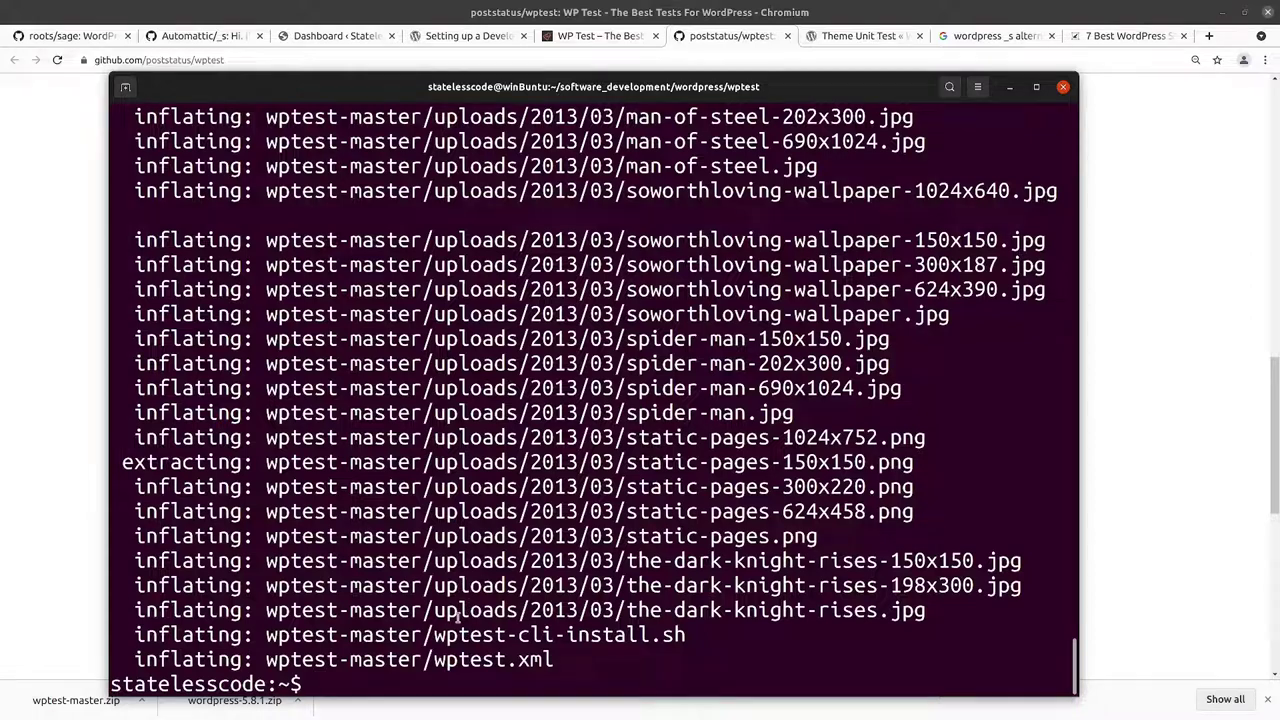
text(ls)
key(Return)
text(c)
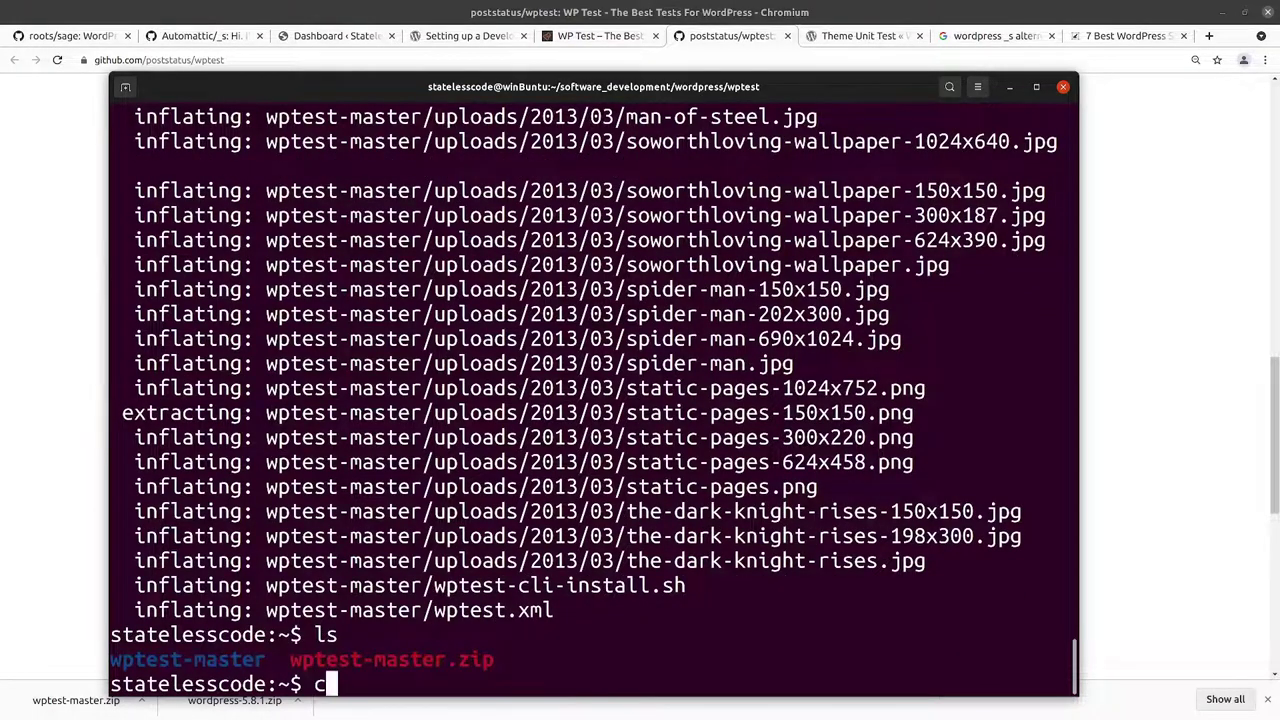
key(BackSpace)
key(alt+Tab)
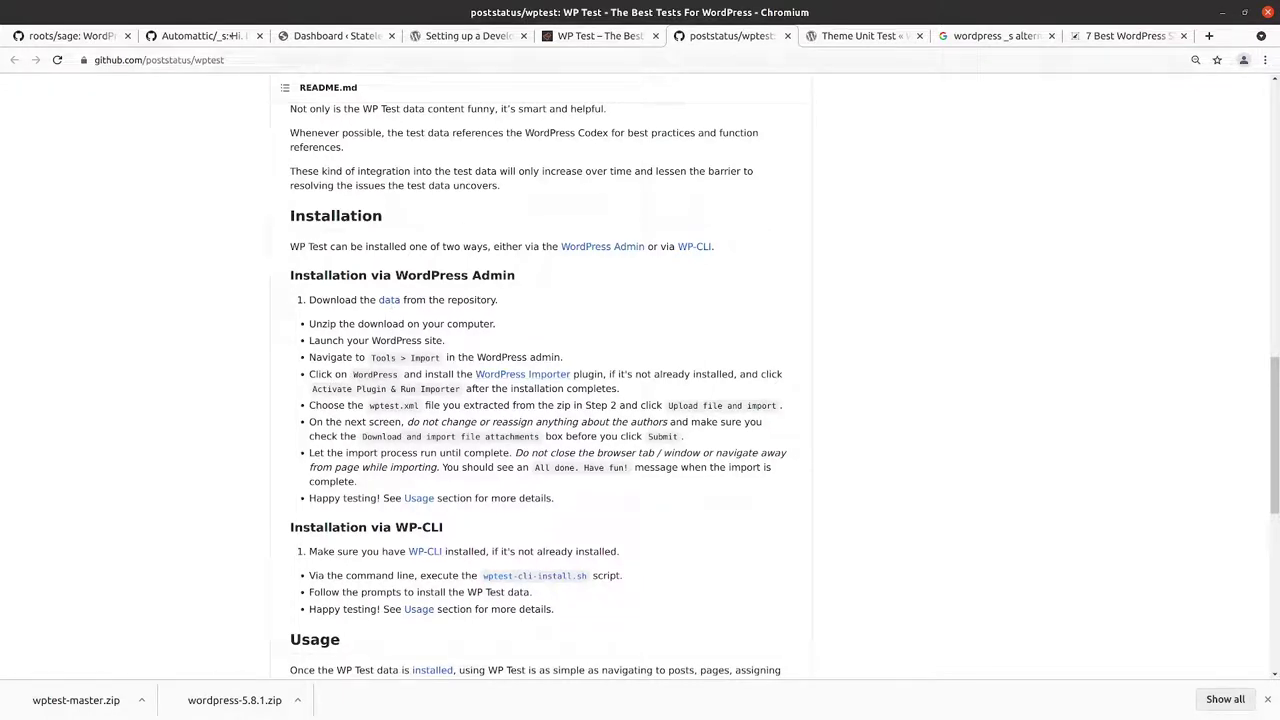
Step: Search Installed Plugins for 'importer', find no match, then go to Plugins > Add New
click(346, 36)
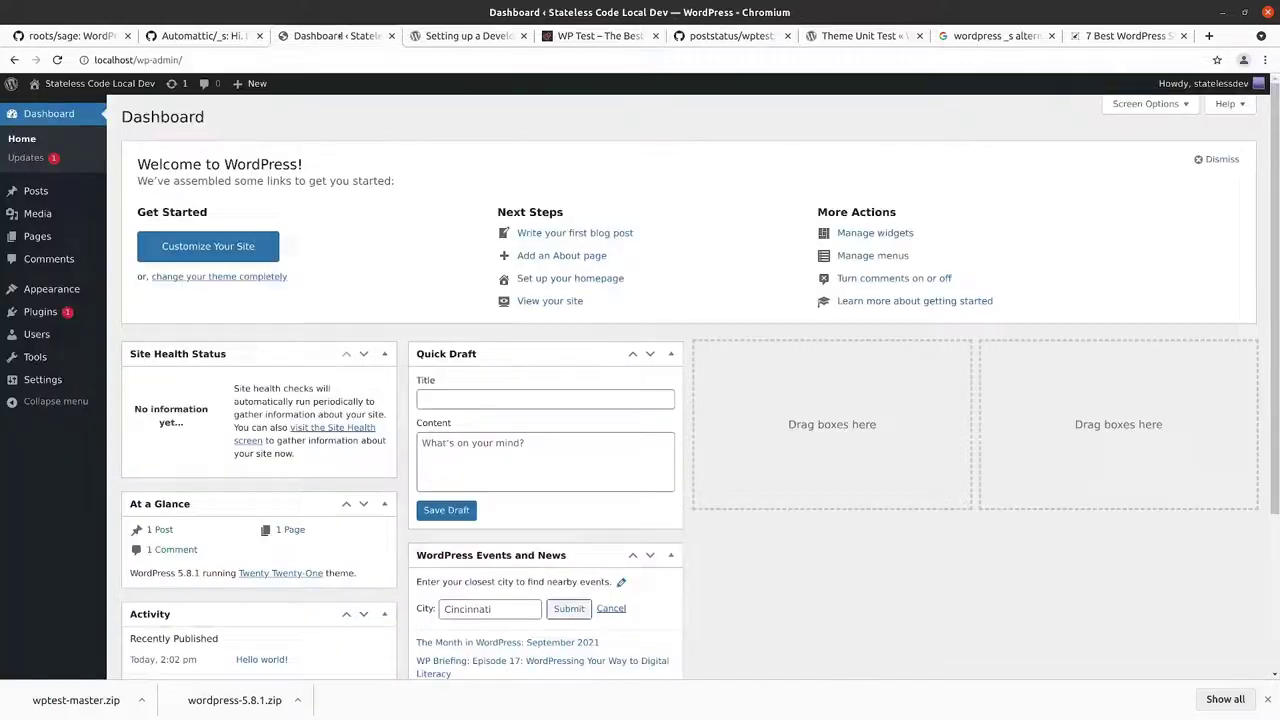
mouse_move(38, 314)
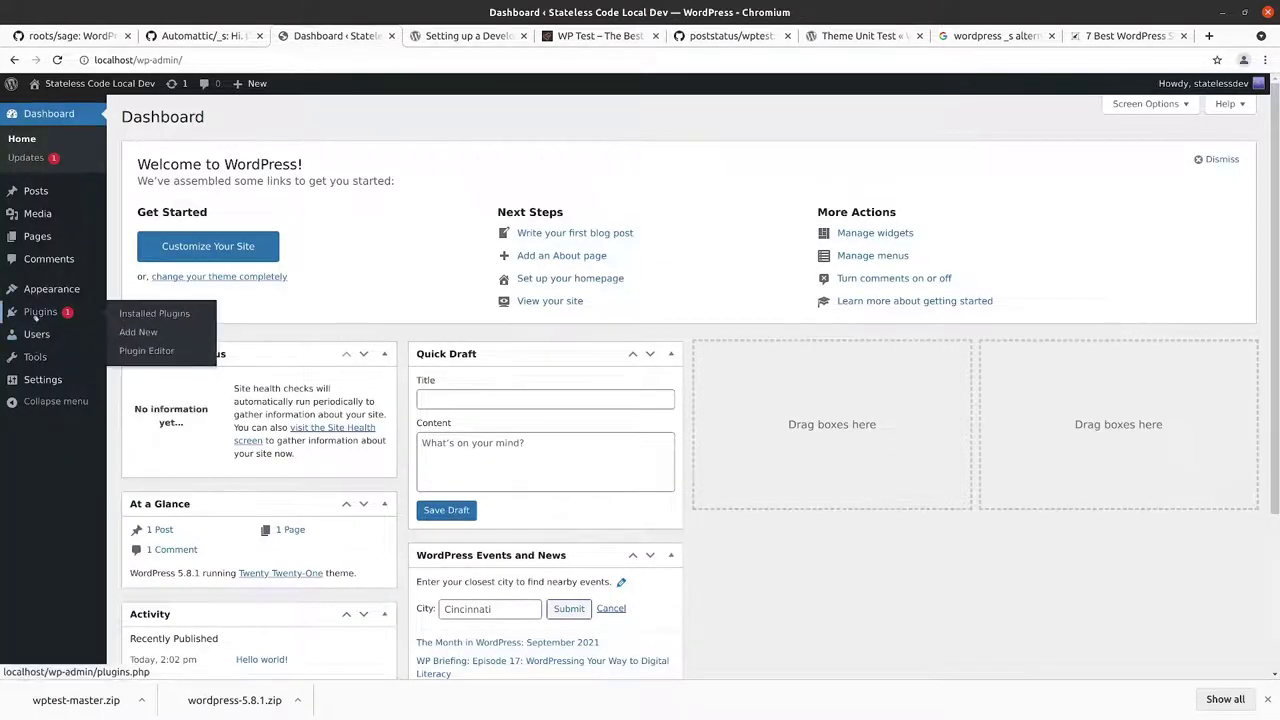
click(140, 314)
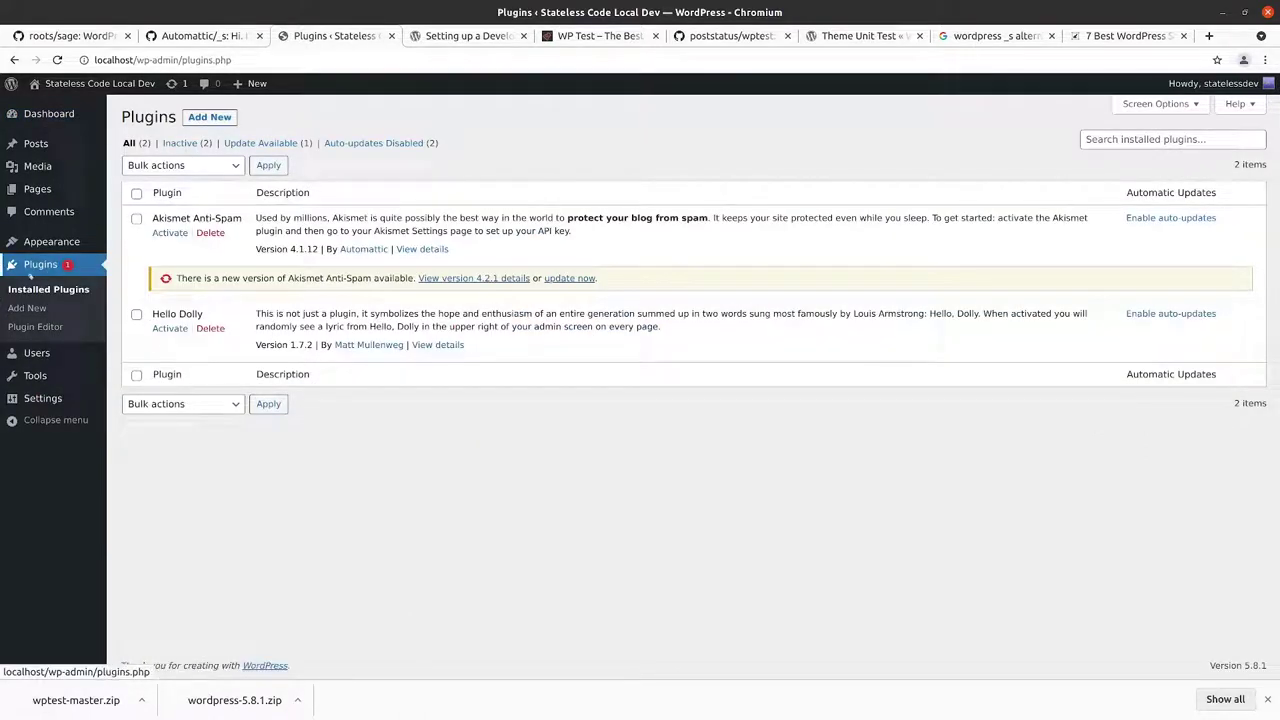
click(1132, 139)
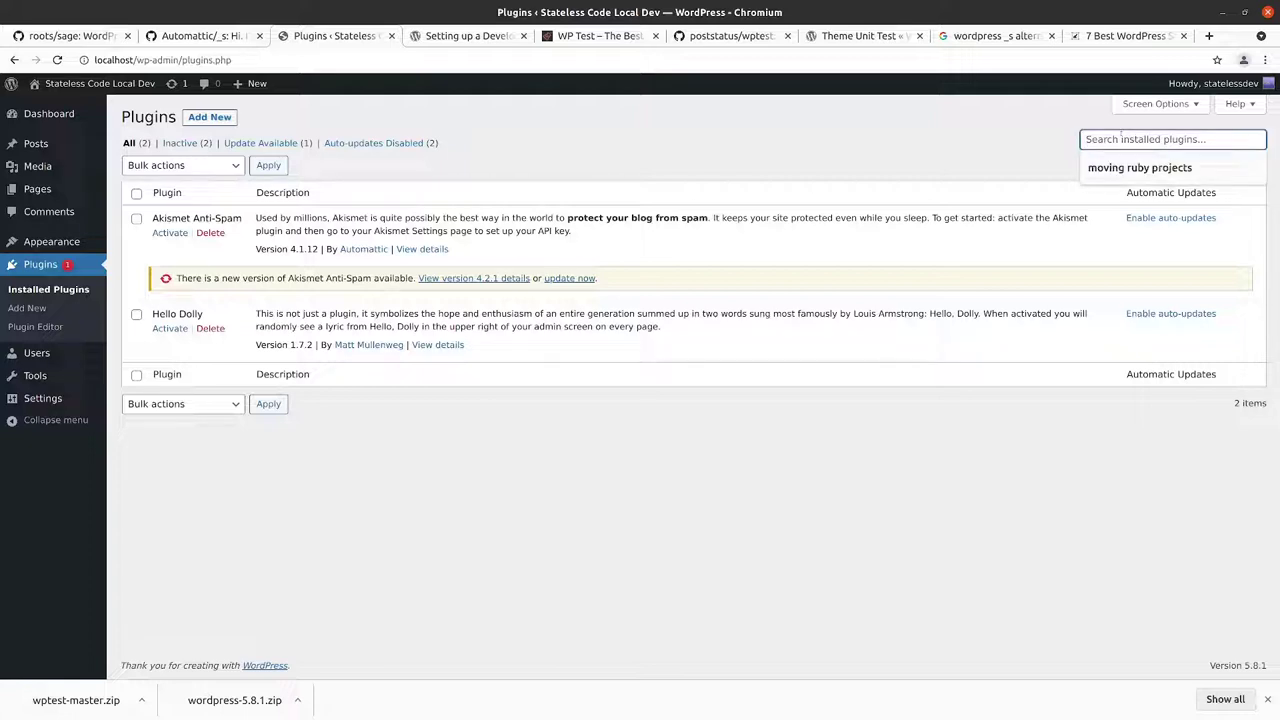
text(importer)
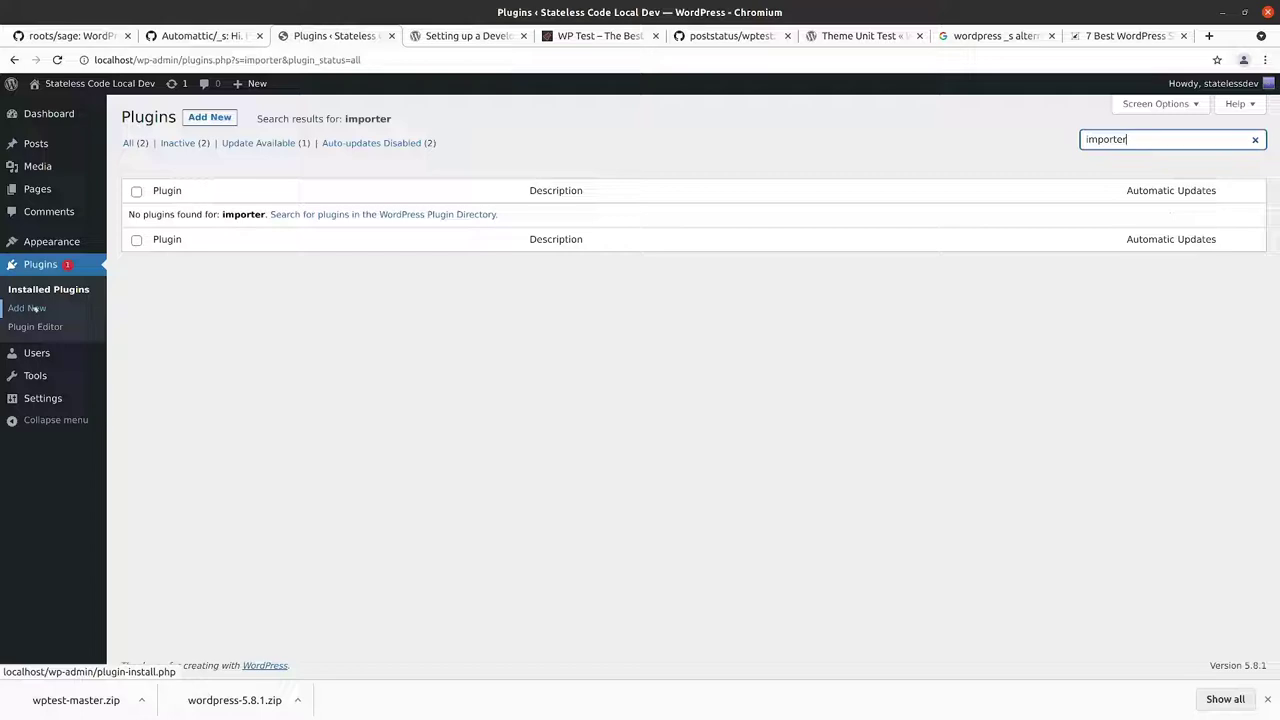
click(30, 309)
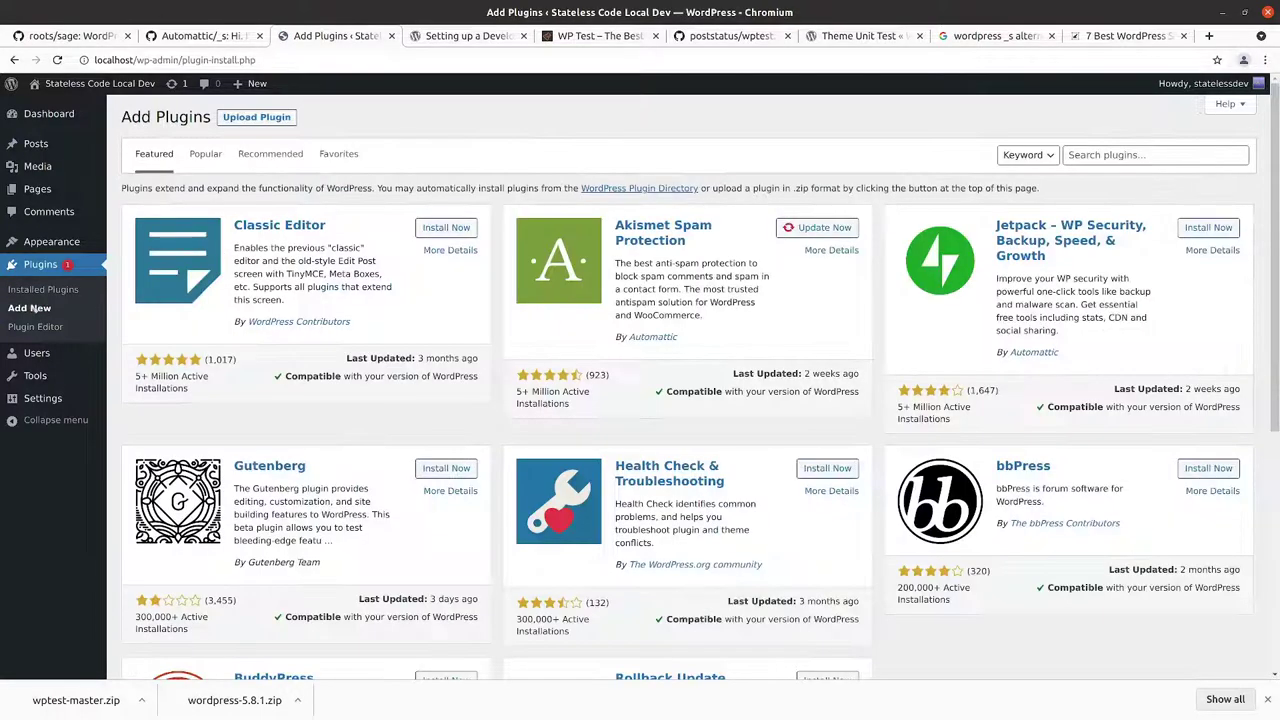
Step: Search the Add Plugins directory for 'importer'
click(1155, 154)
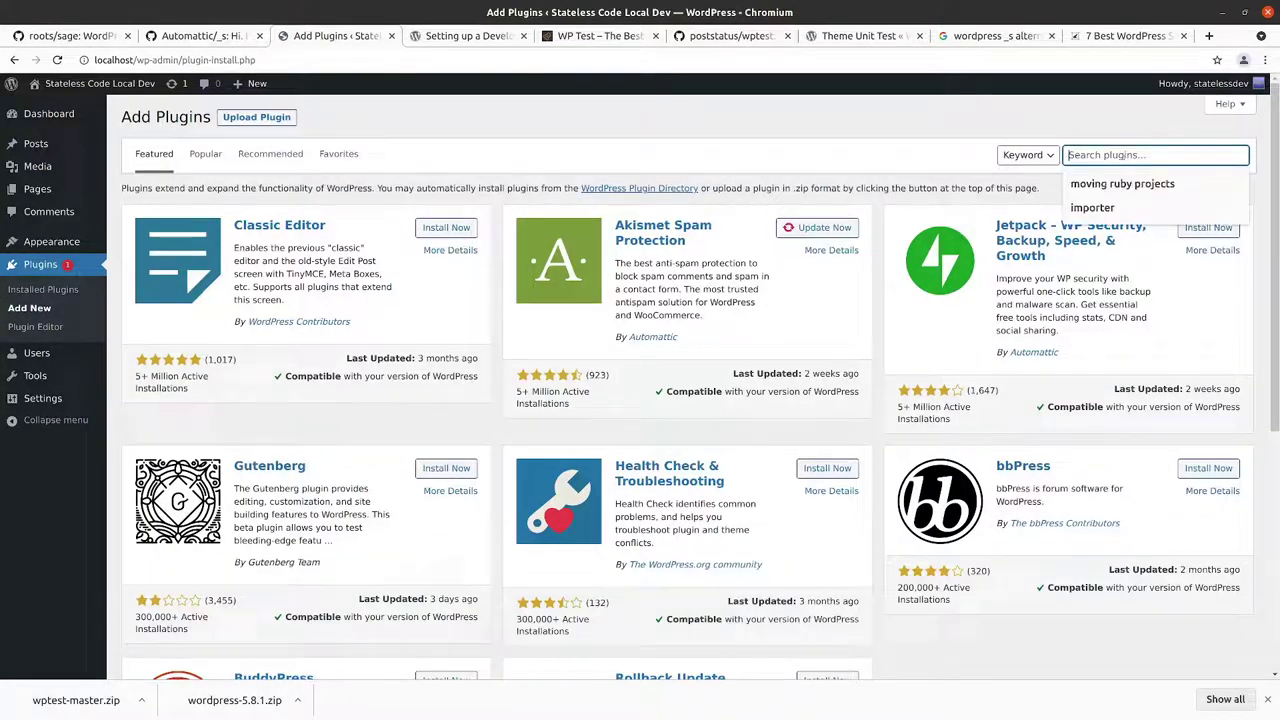
text(impo)
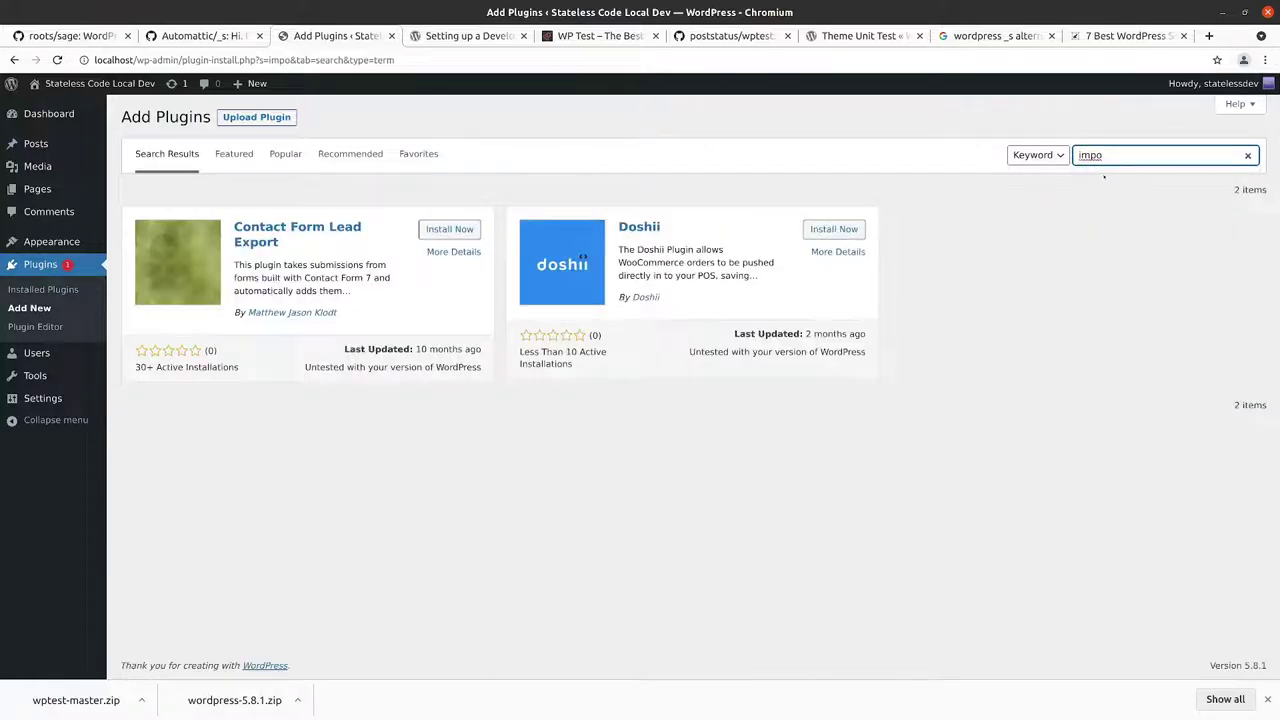
click(1126, 153)
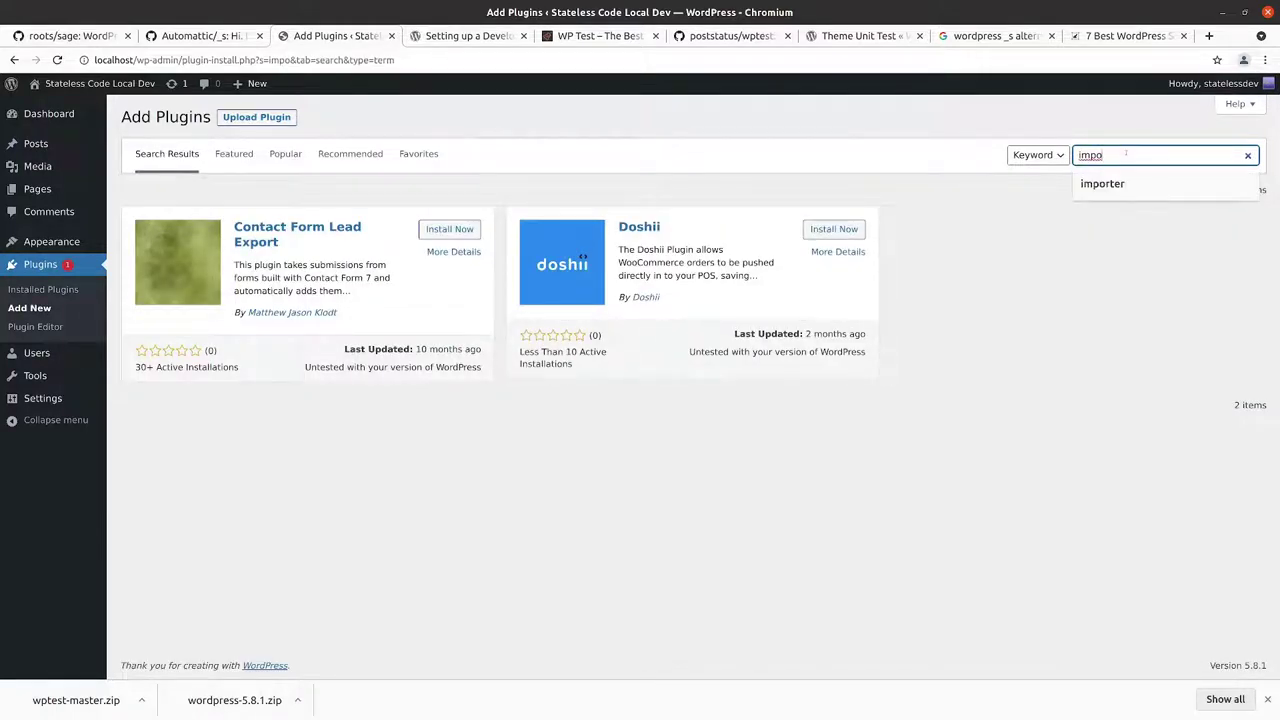
text(rter)
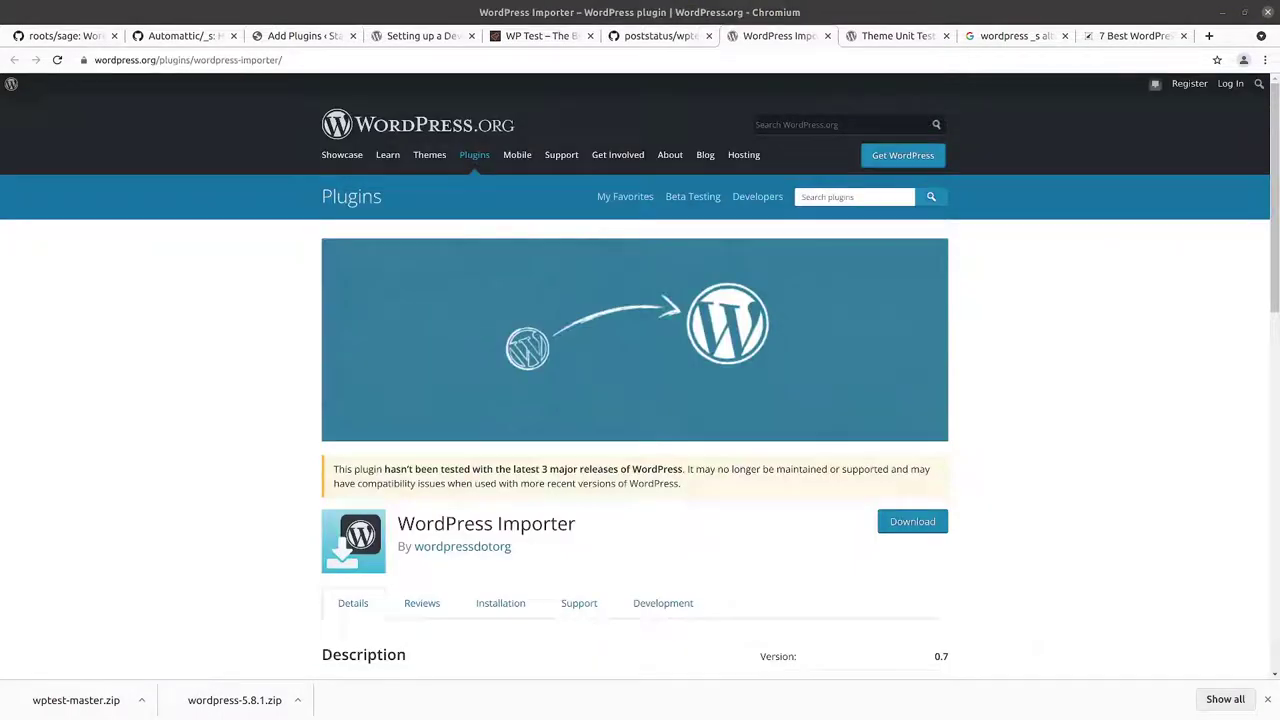
scroll(466, 510, down, 10)
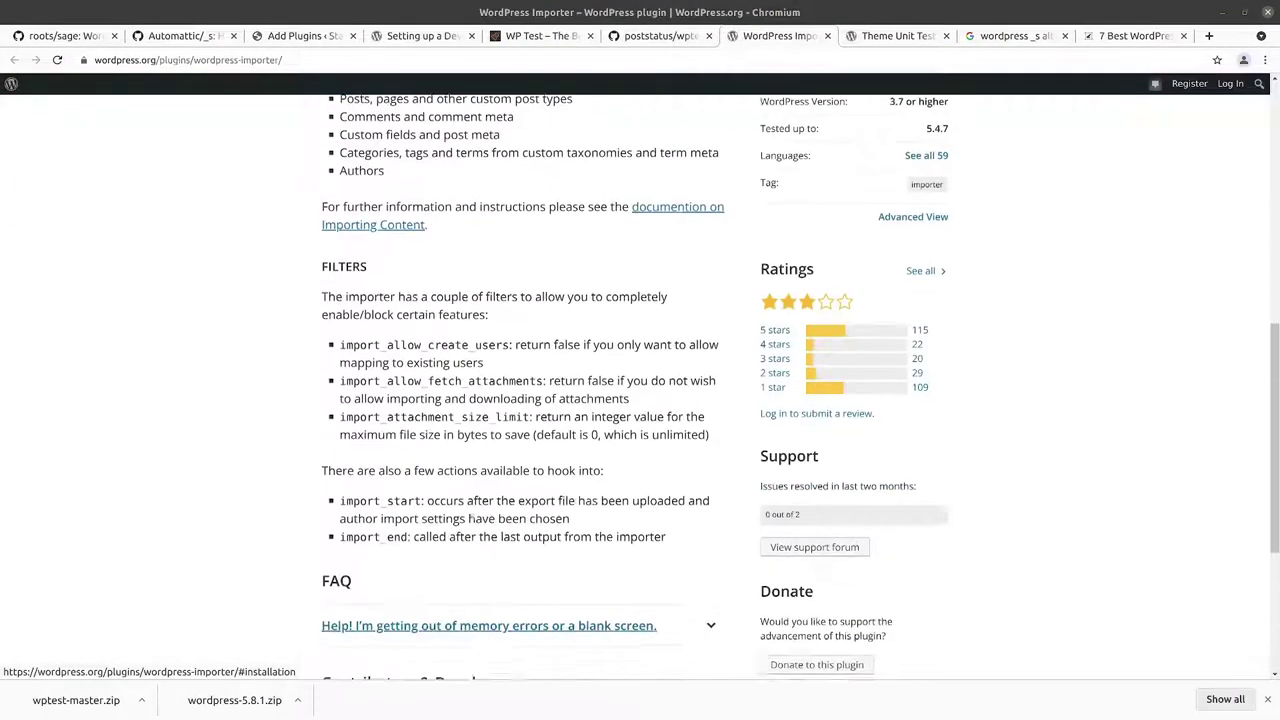
scroll(470, 515, up, 10)
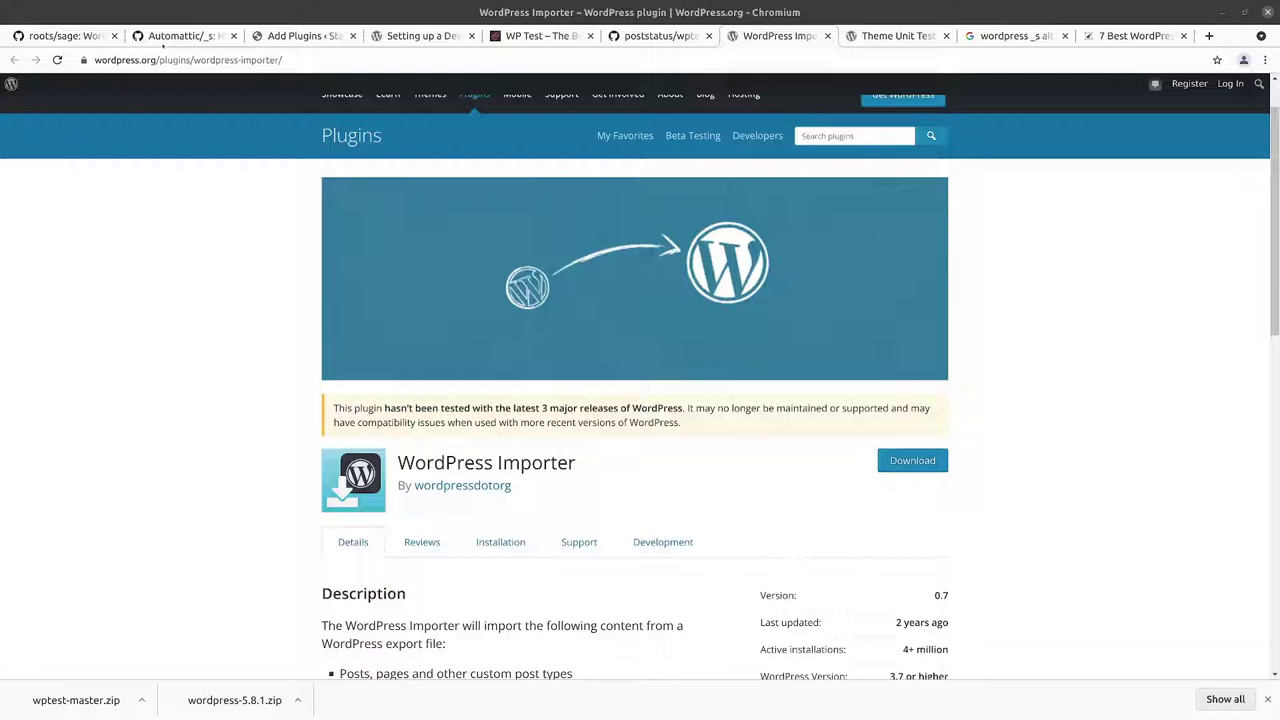
click(180, 36)
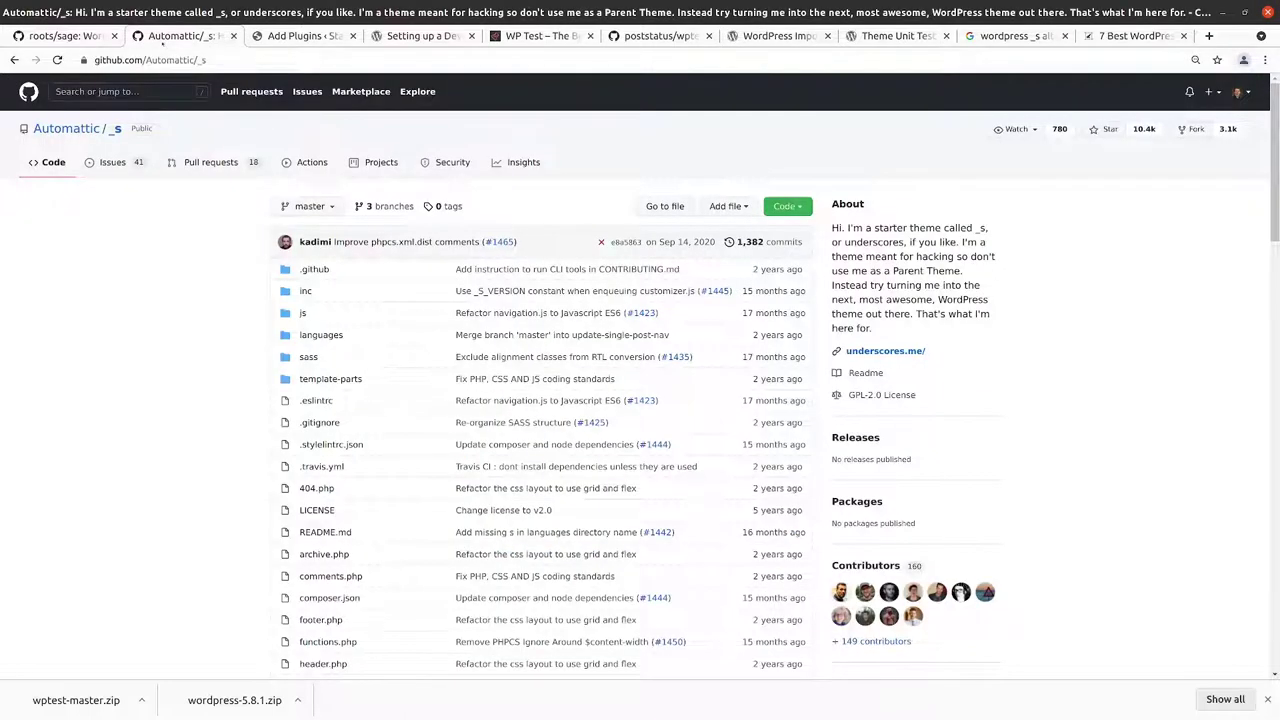
click(778, 36)
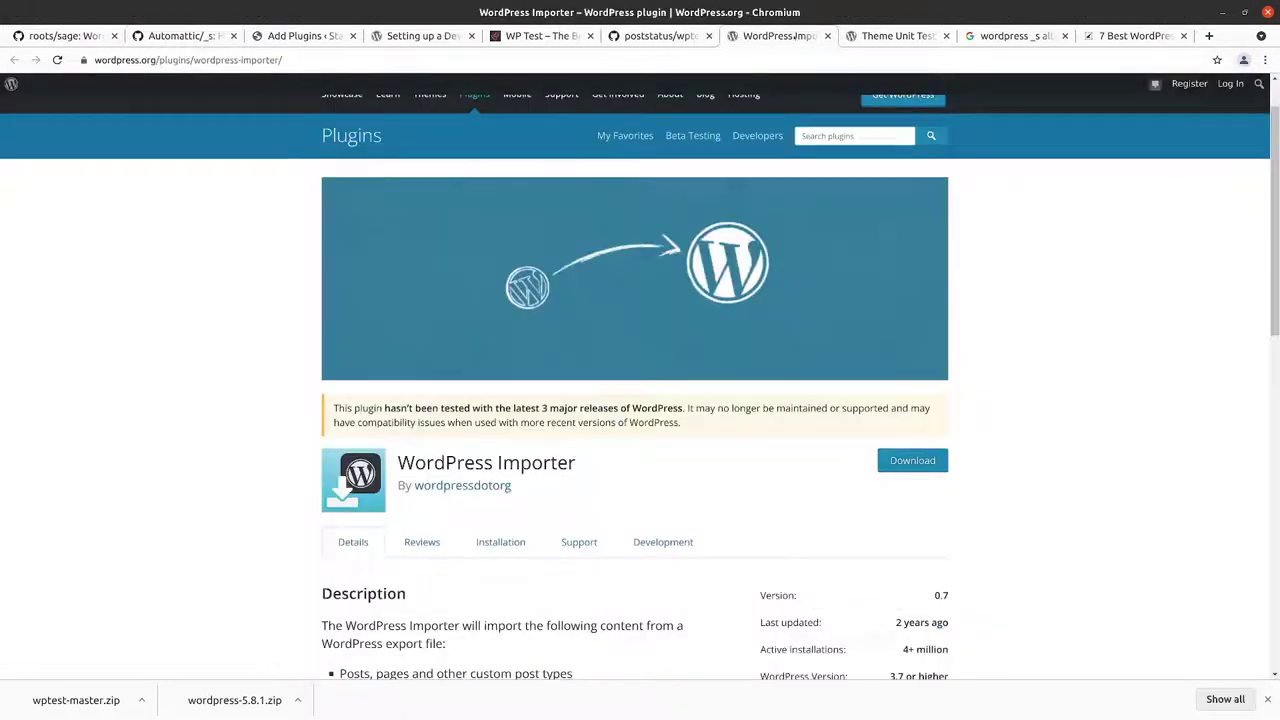
scroll(300, 380, down, 4)
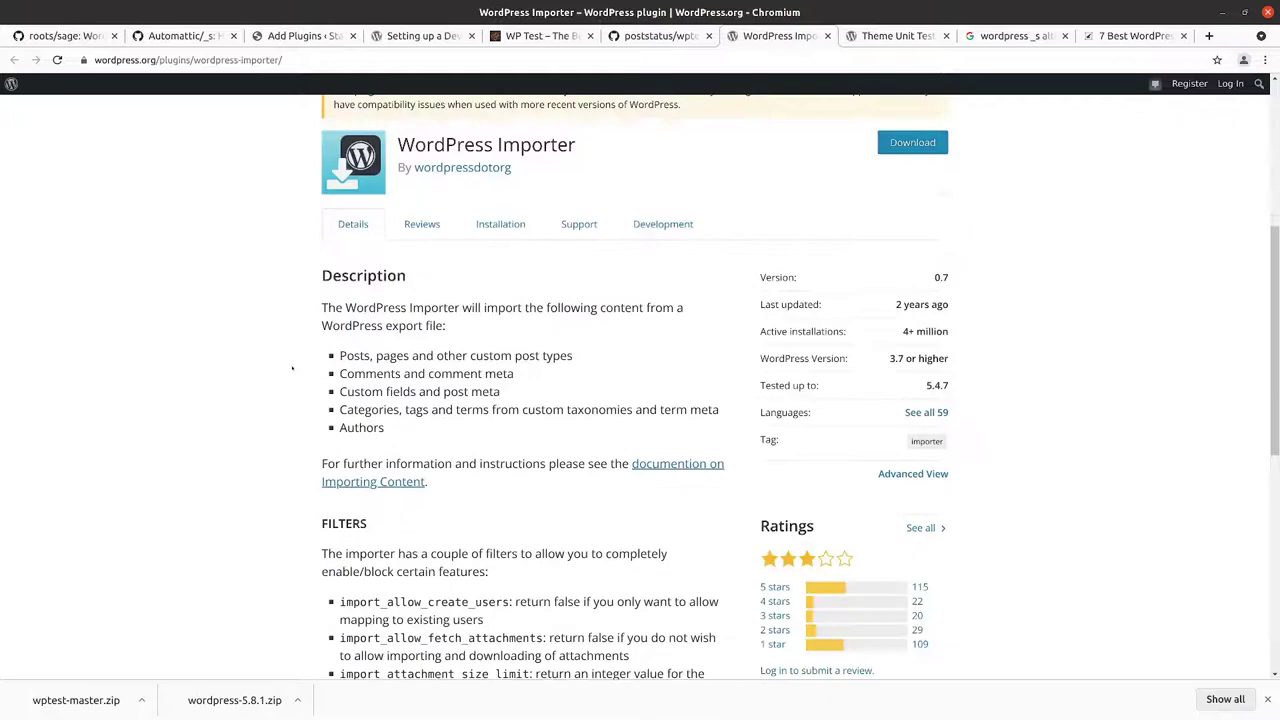
scroll(294, 371, up, 5)
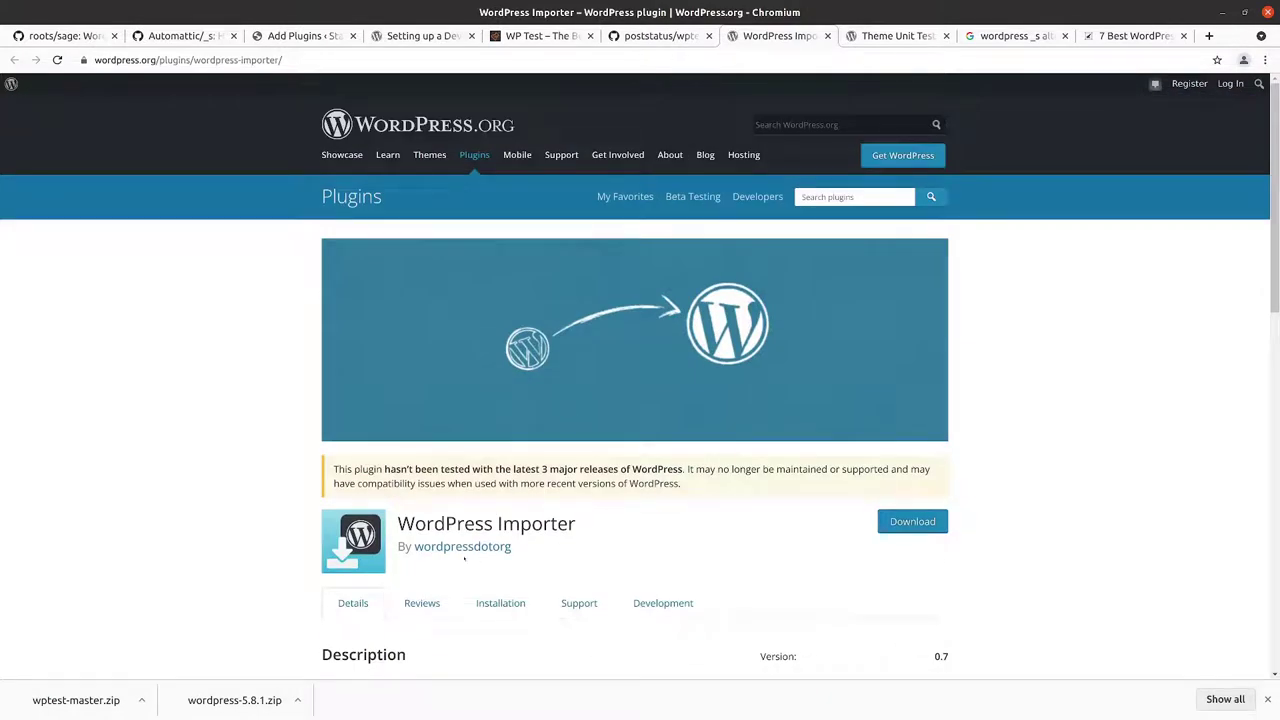
scroll(508, 497, down, 3)
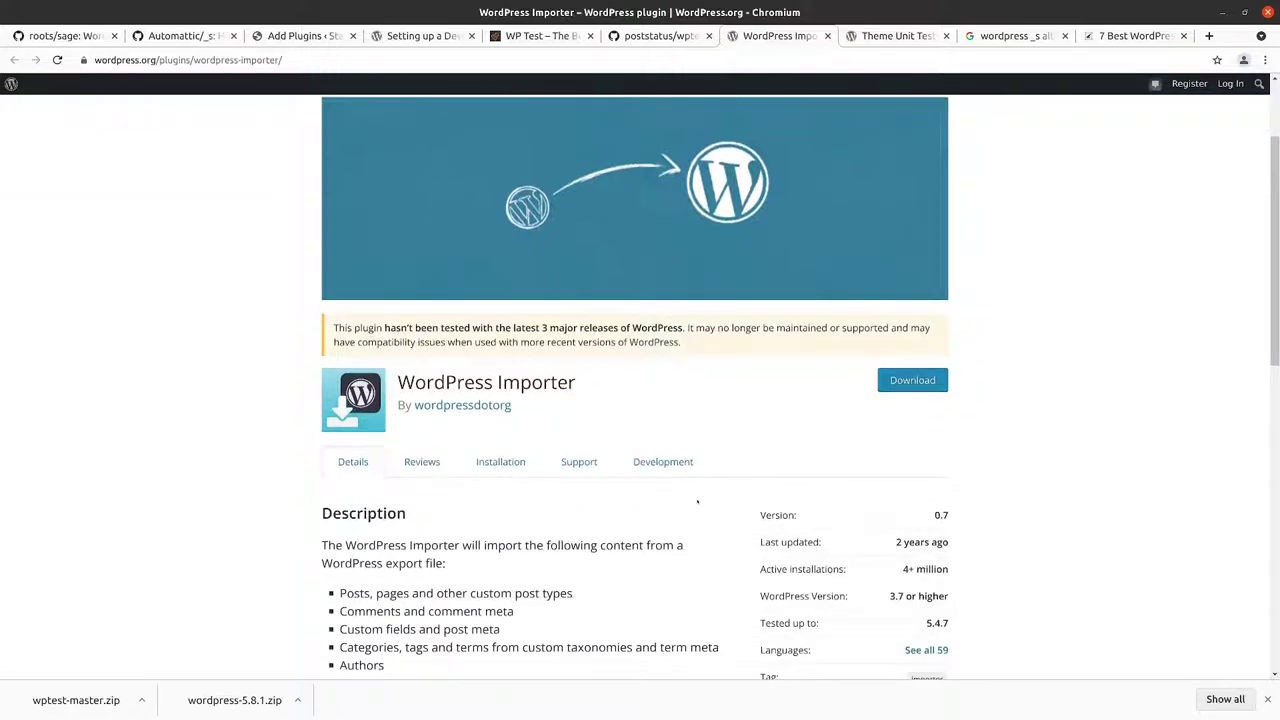
scroll(697, 462, up, 3)
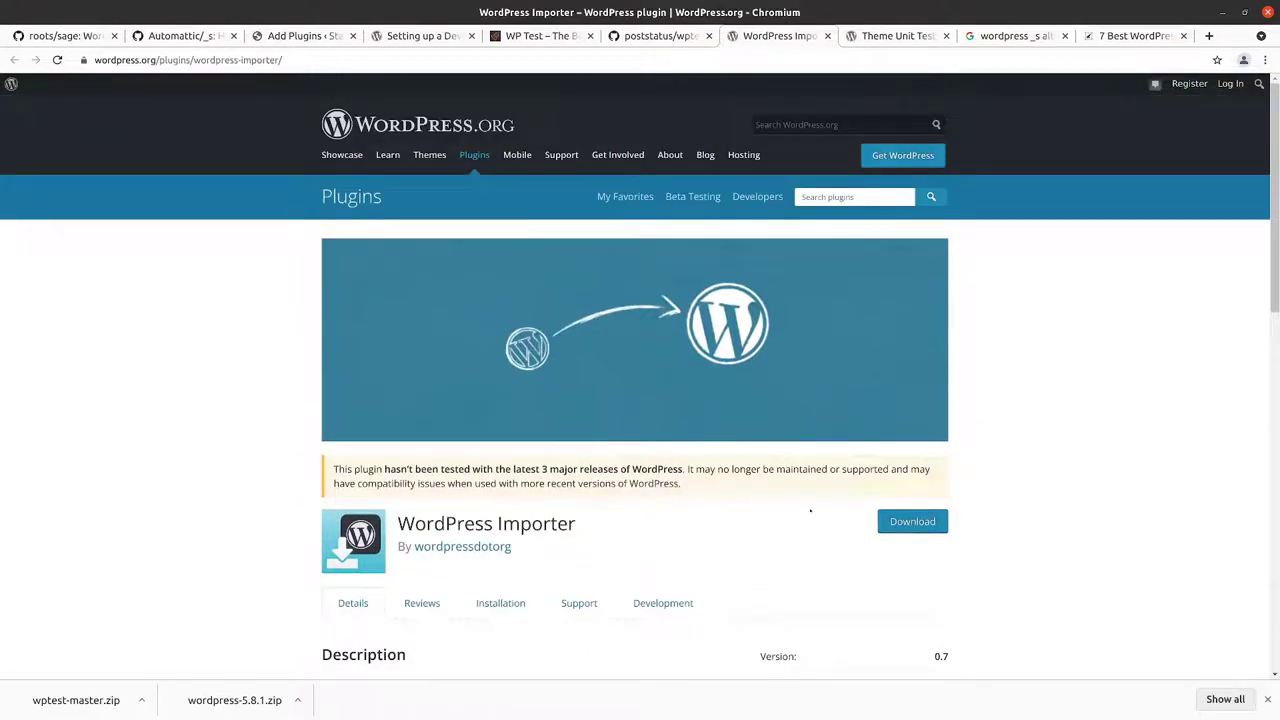
scroll(810, 511, down, 3)
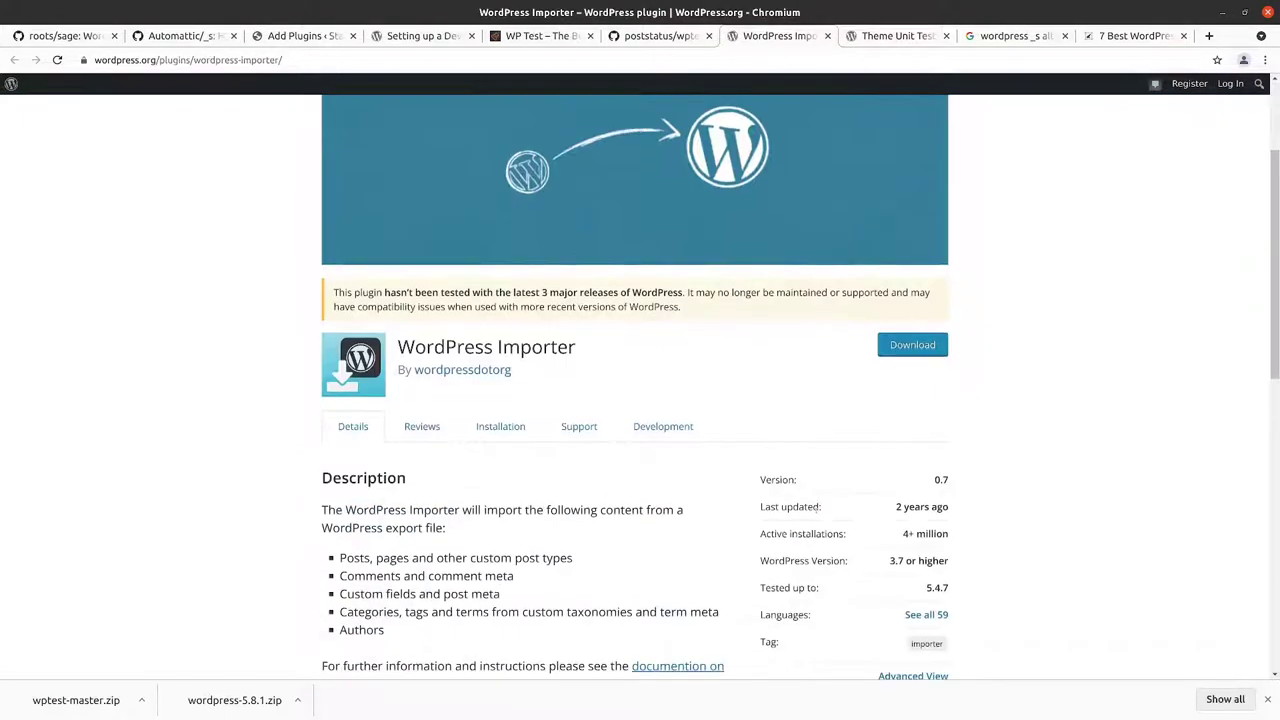
click(655, 35)
scroll(112, 162, up, 10)
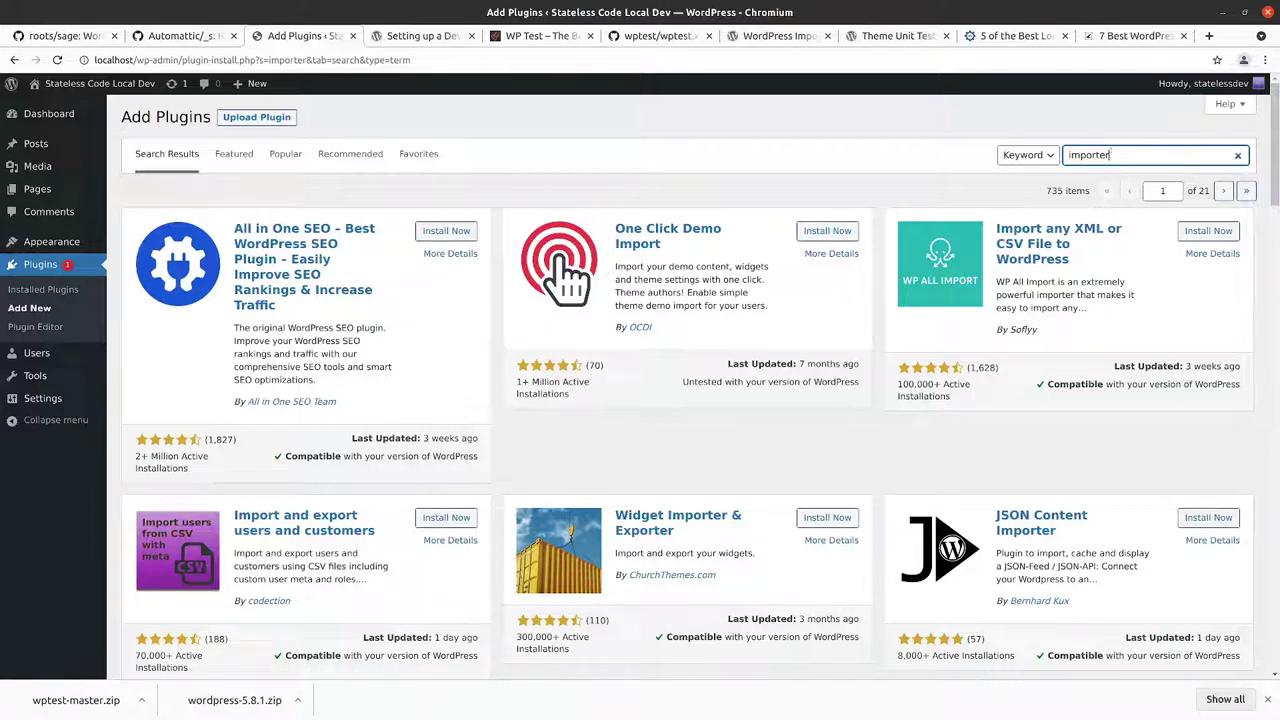
Step: Search 'WordPress Importer', install and activate it, then reload the installed plugins list
double_click(1110, 155)
text(WordPress Importer)
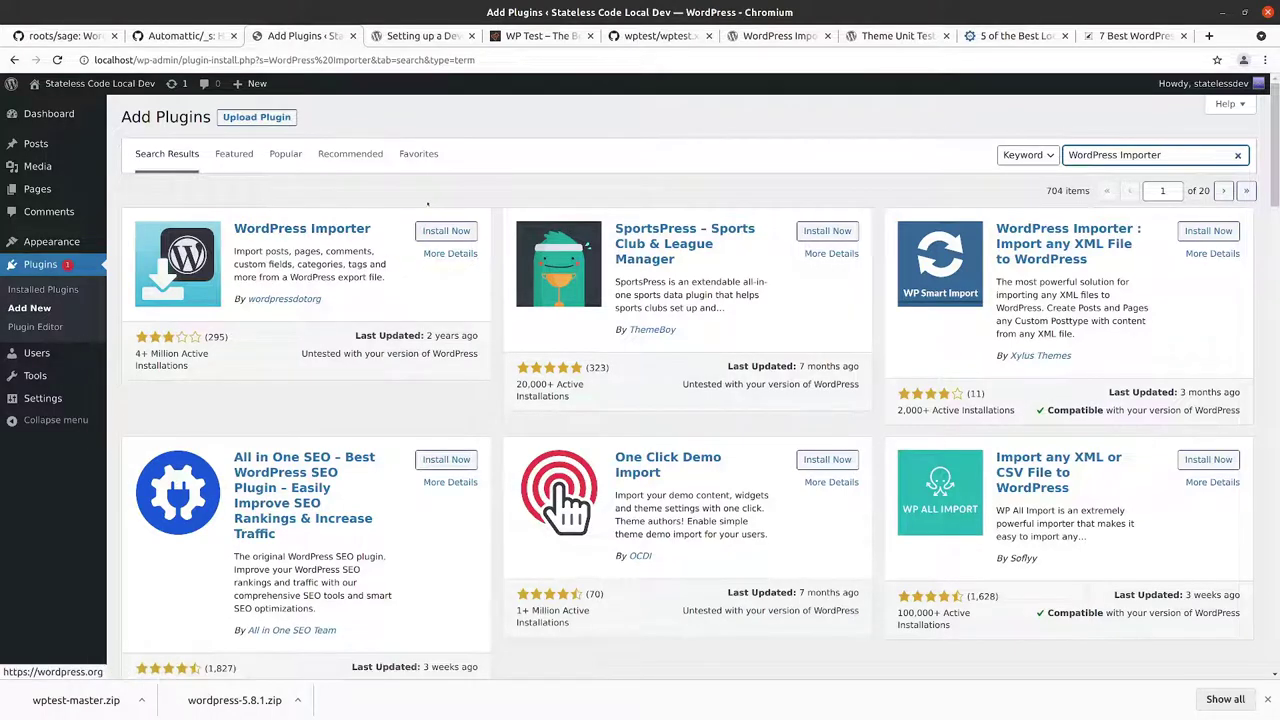
click(438, 234)
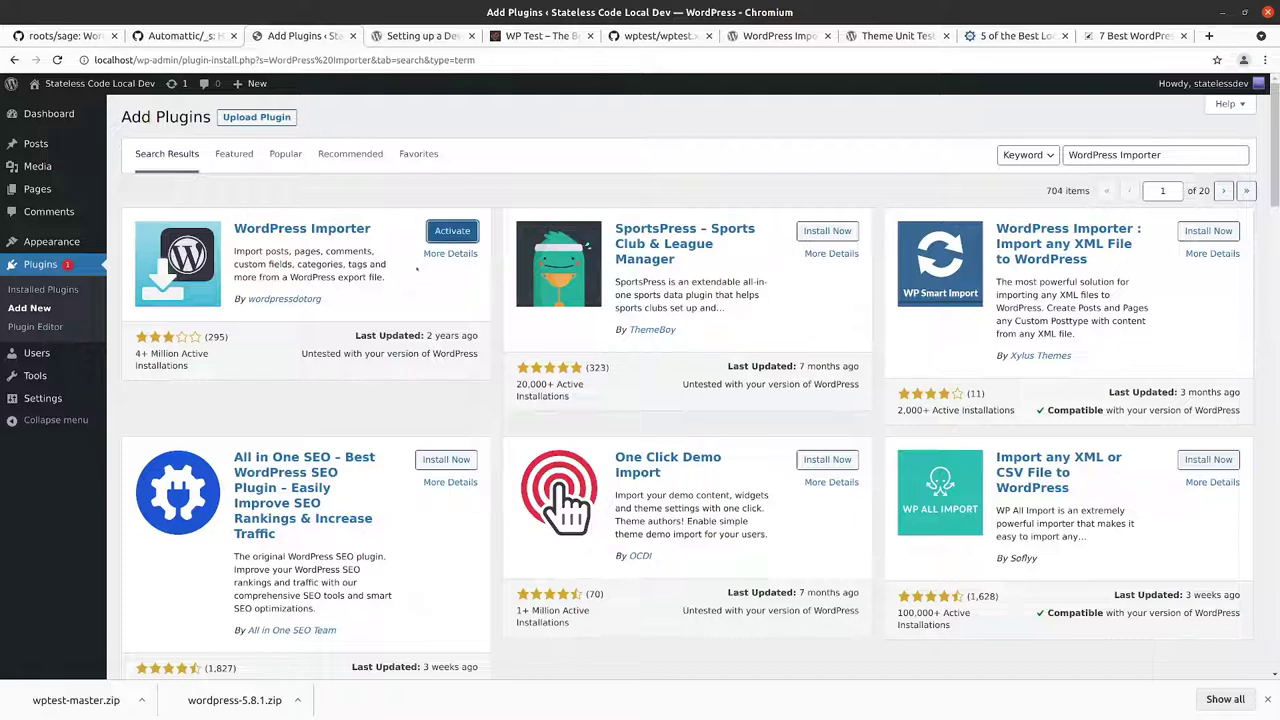
click(454, 231)
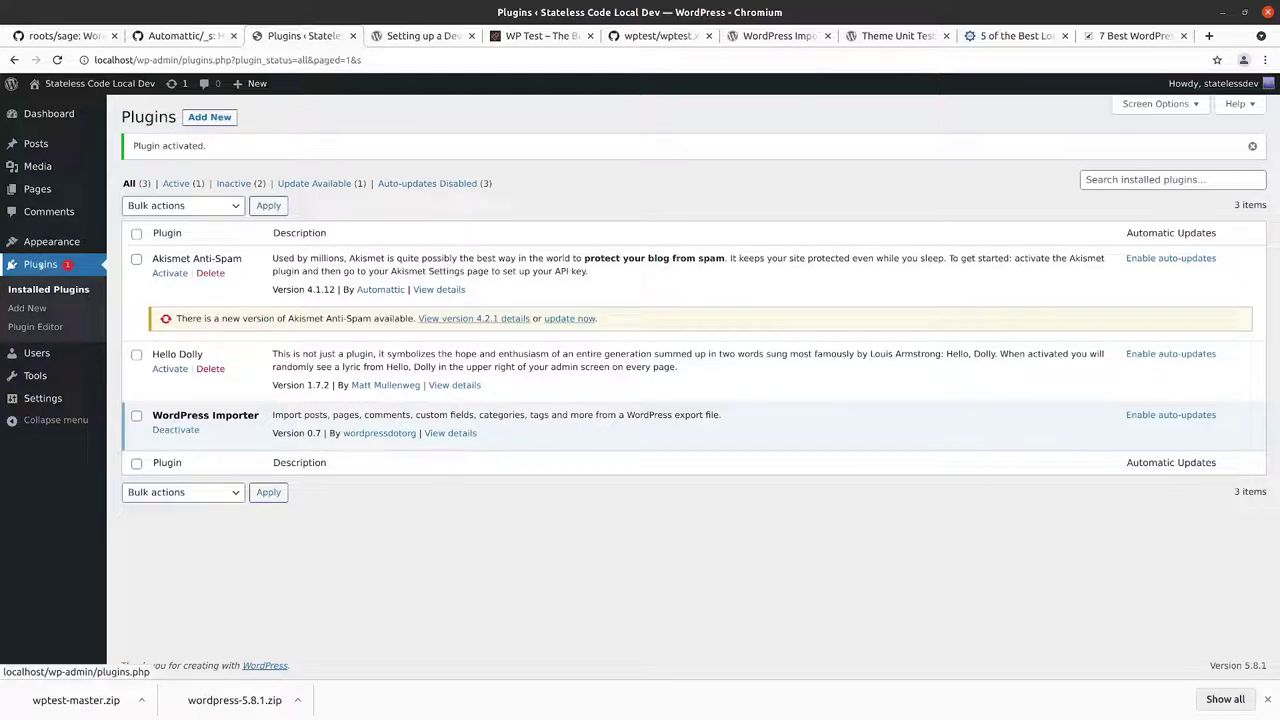
click(40, 266)
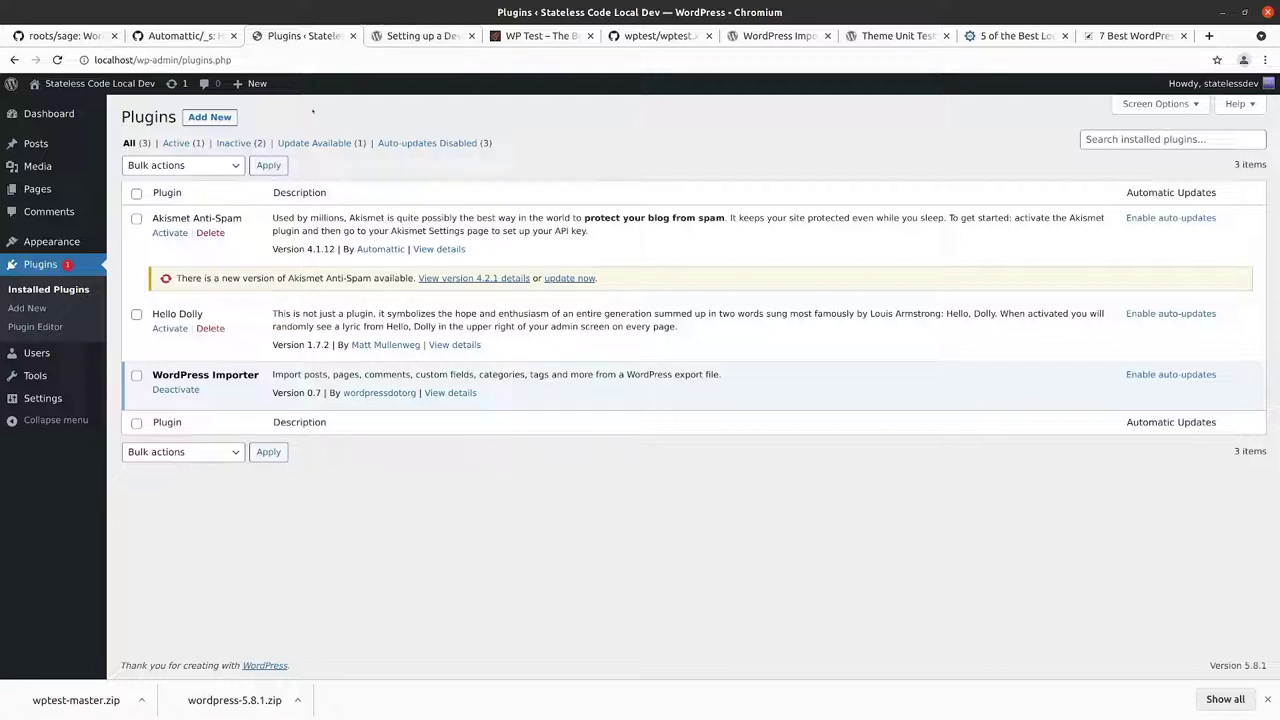
Step: Return from wptest.xml to the wptest README and scroll to Installation via WordPress Admin
click(625, 36)
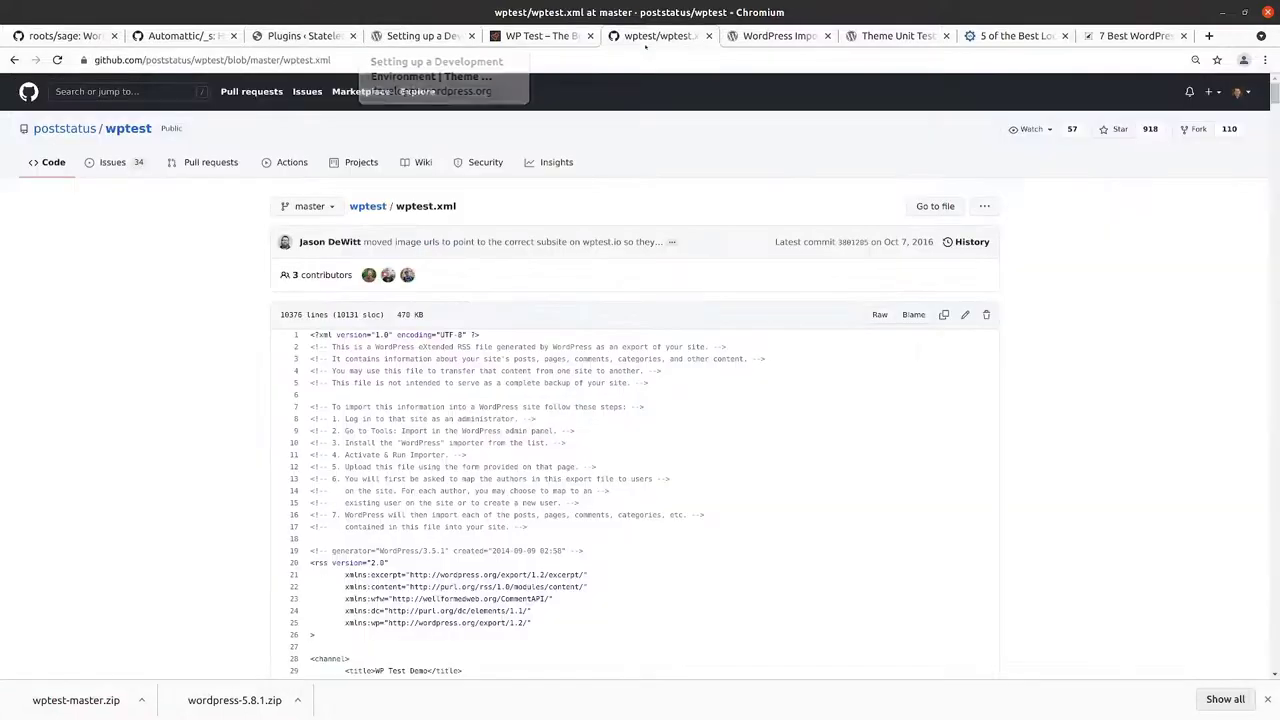
click(14, 60)
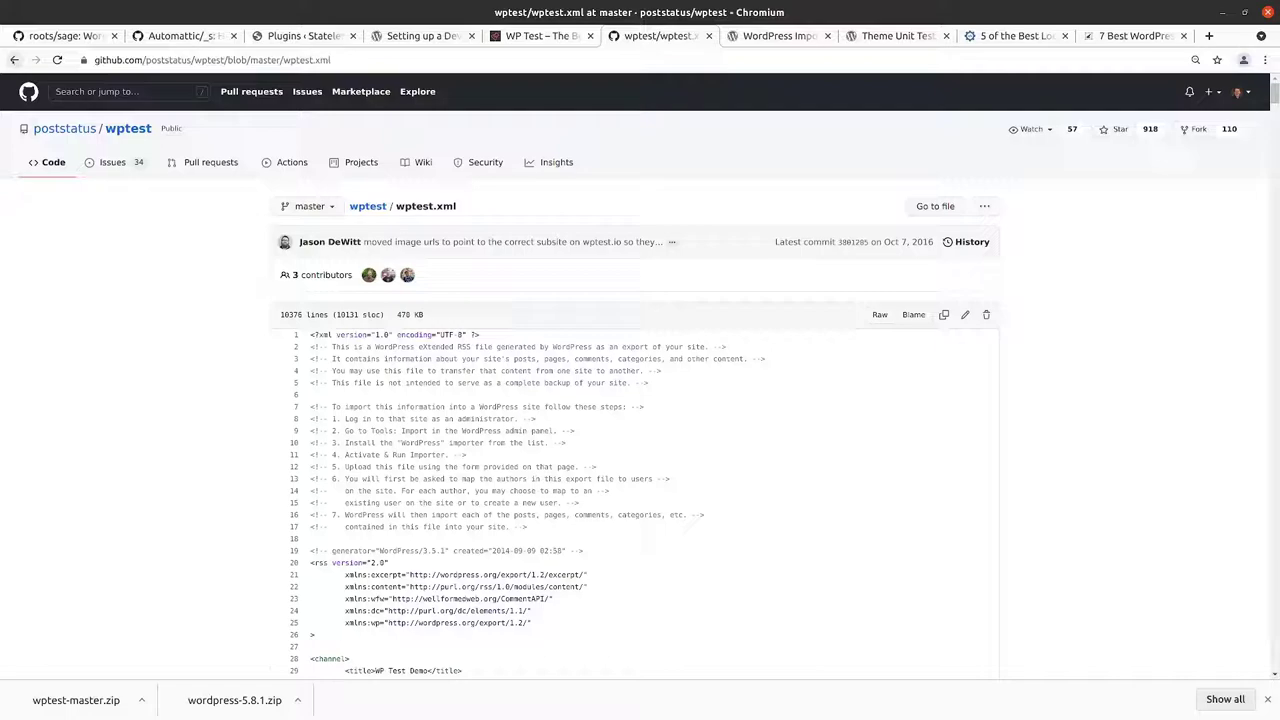
scroll(407, 290, down, 15)
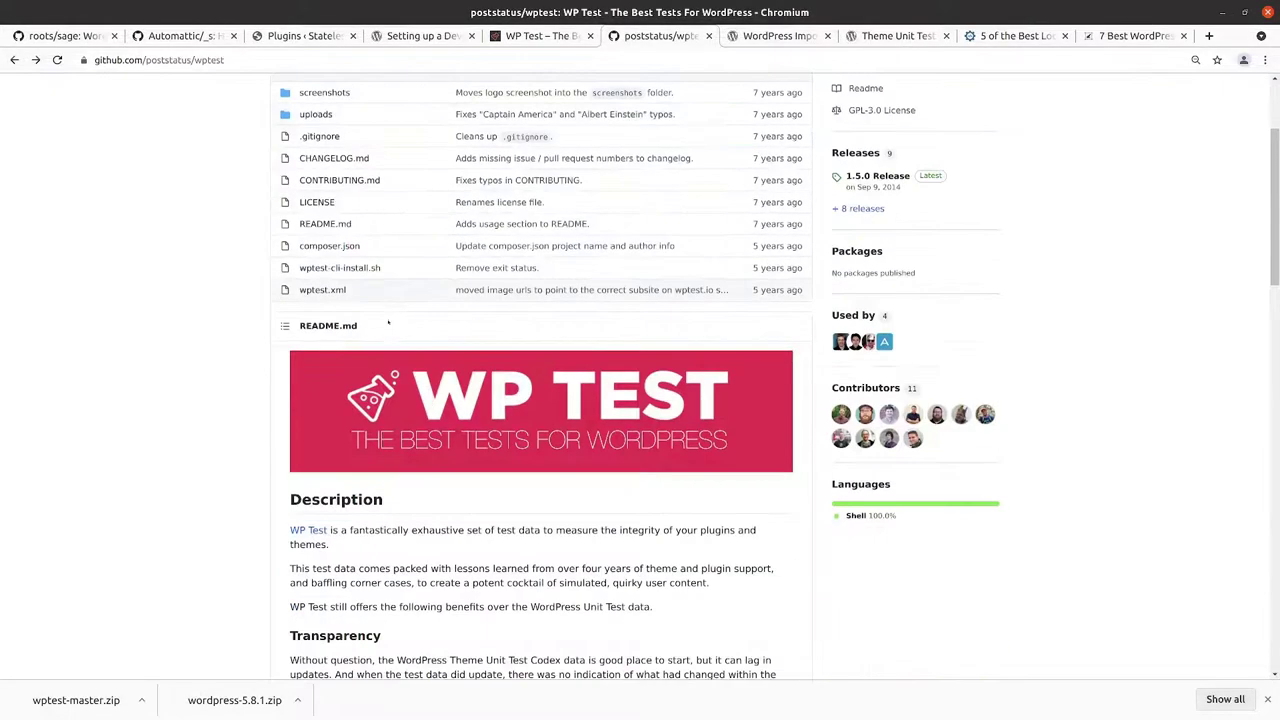
scroll(436, 281, down, 14)
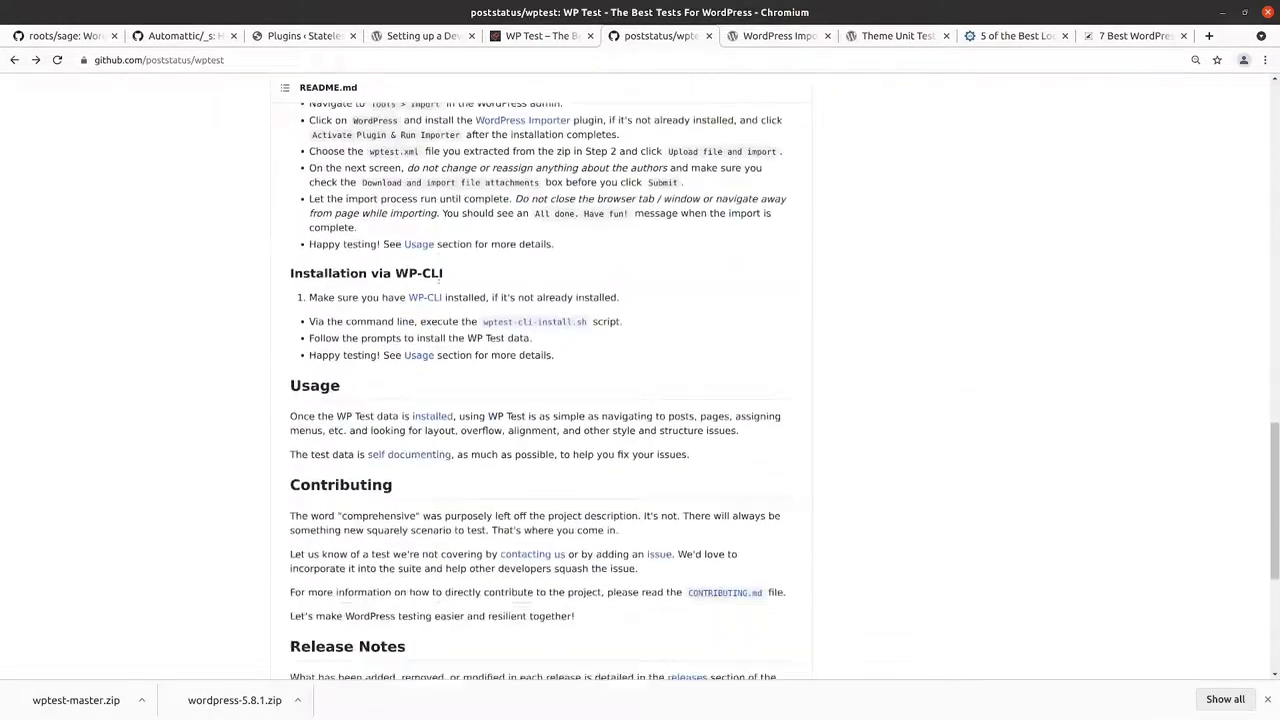
scroll(385, 391, up, 9)
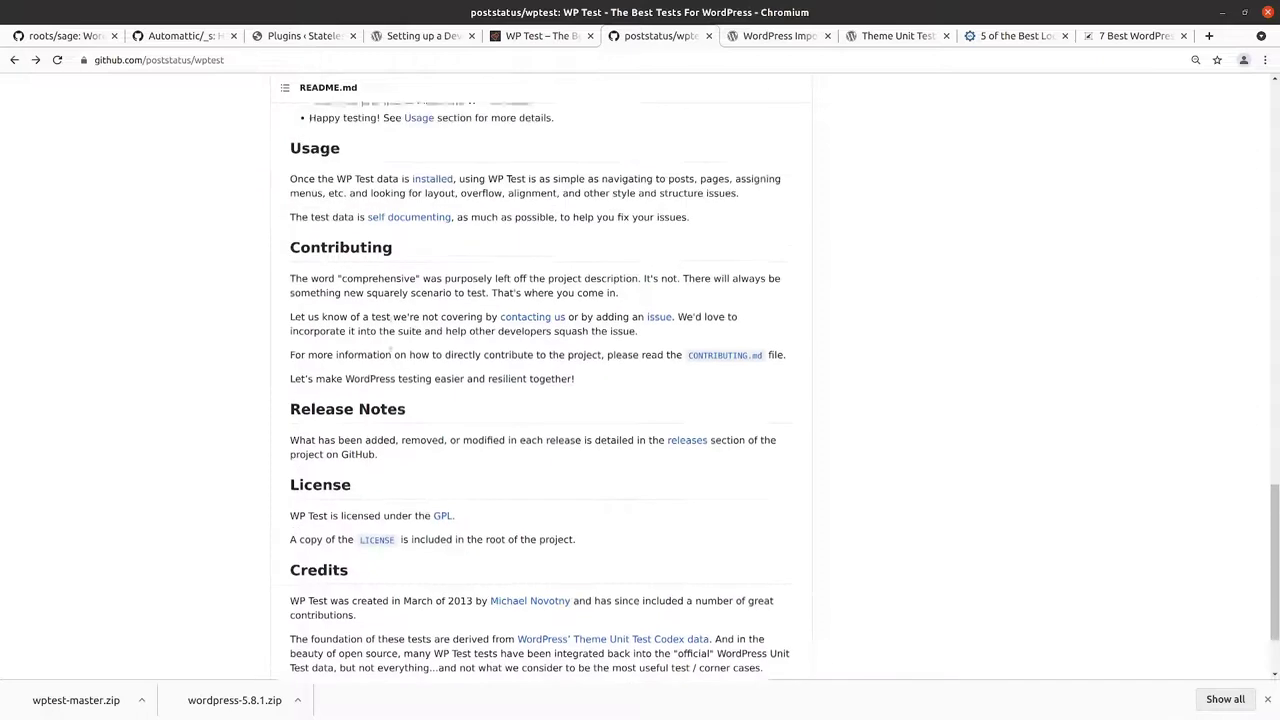
scroll(391, 355, up, 1)
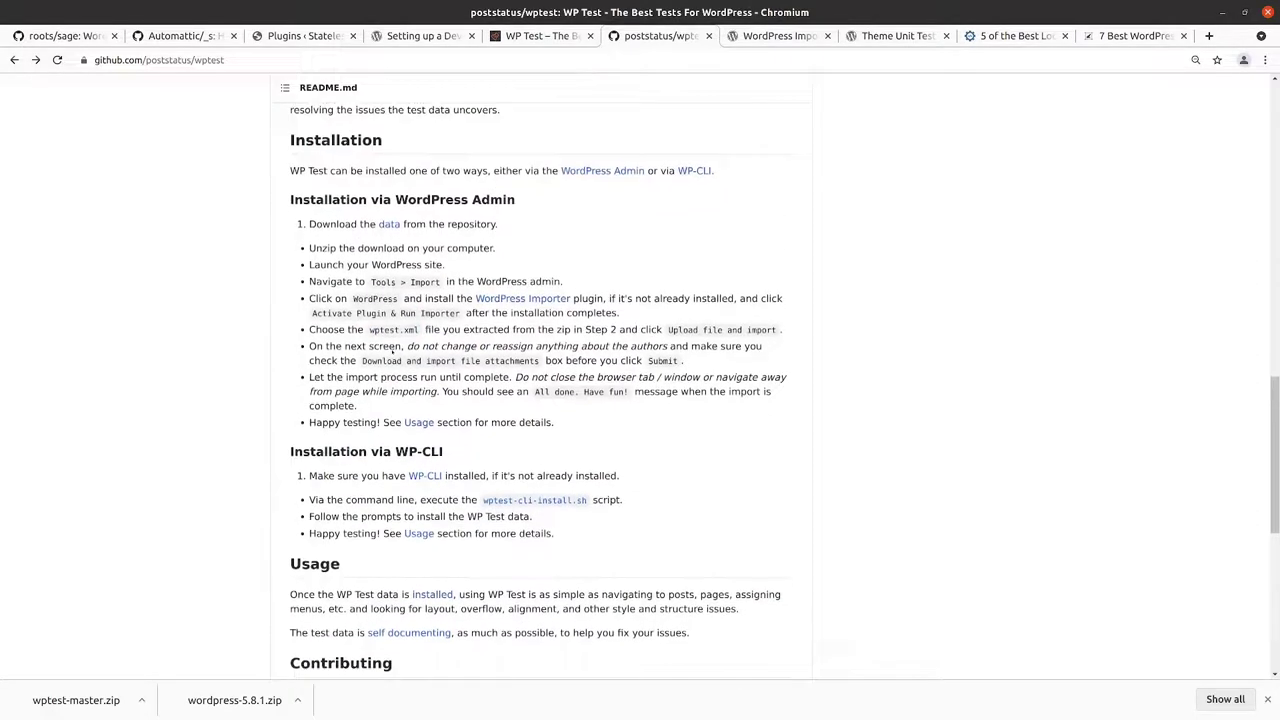
scroll(392, 345, up, 2)
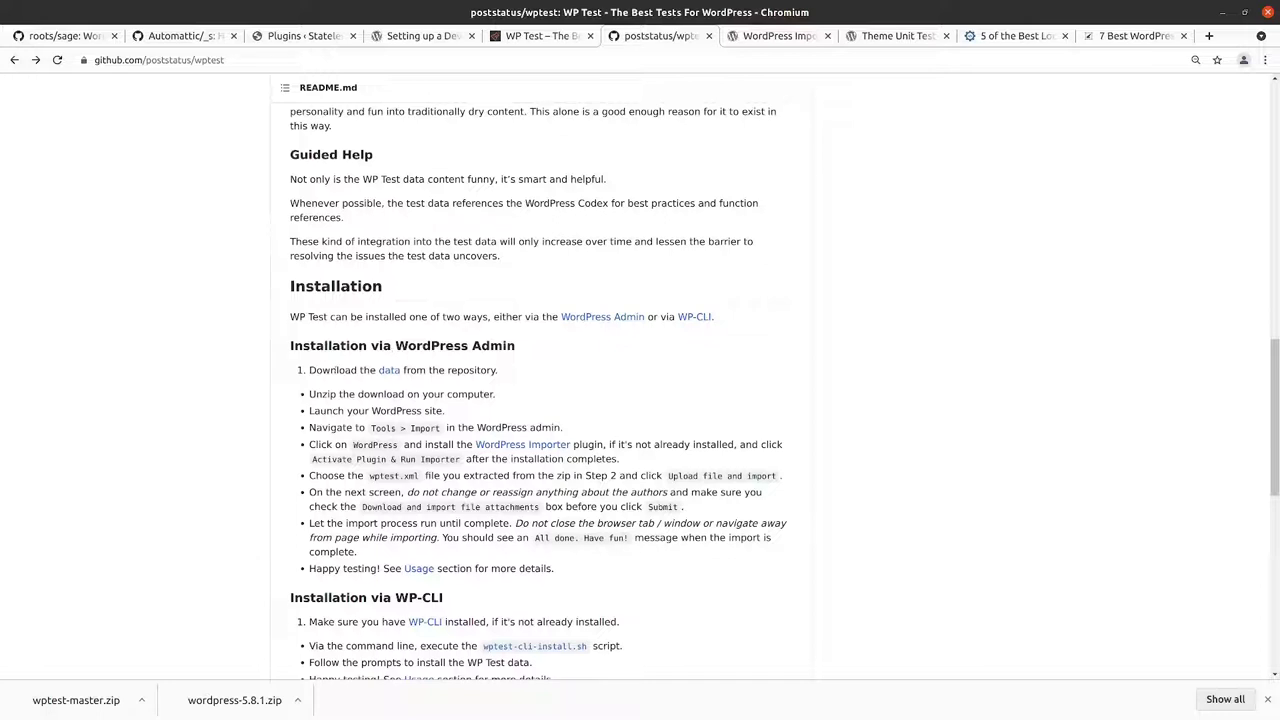
scroll(348, 457, down, 1)
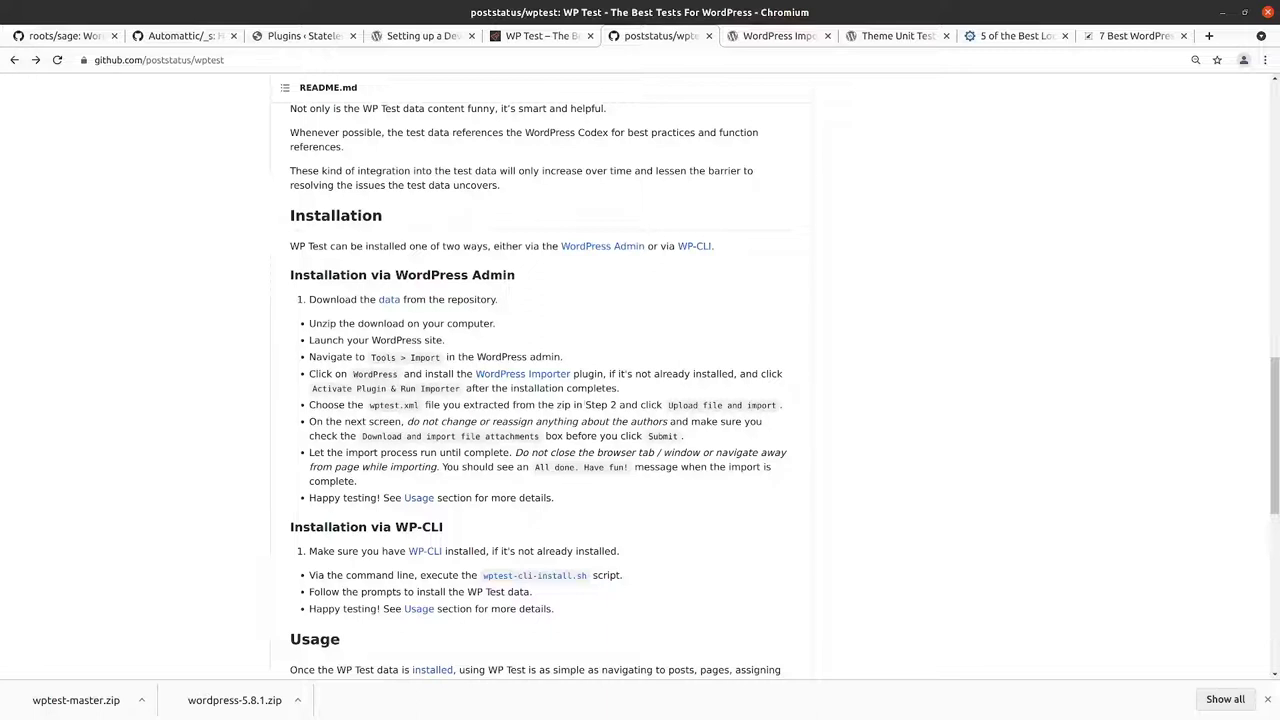
scroll(572, 404, down, 1)
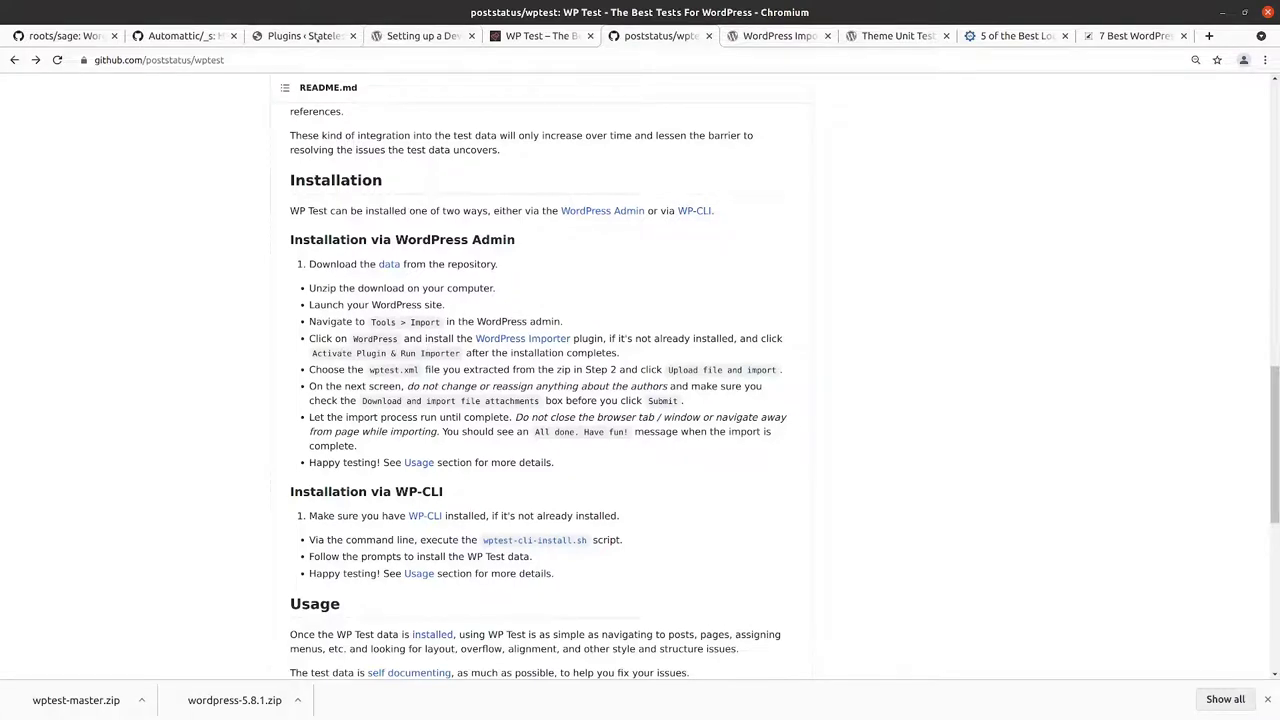
Step: Go to Tools > Import and run the WordPress importer
click(300, 35)
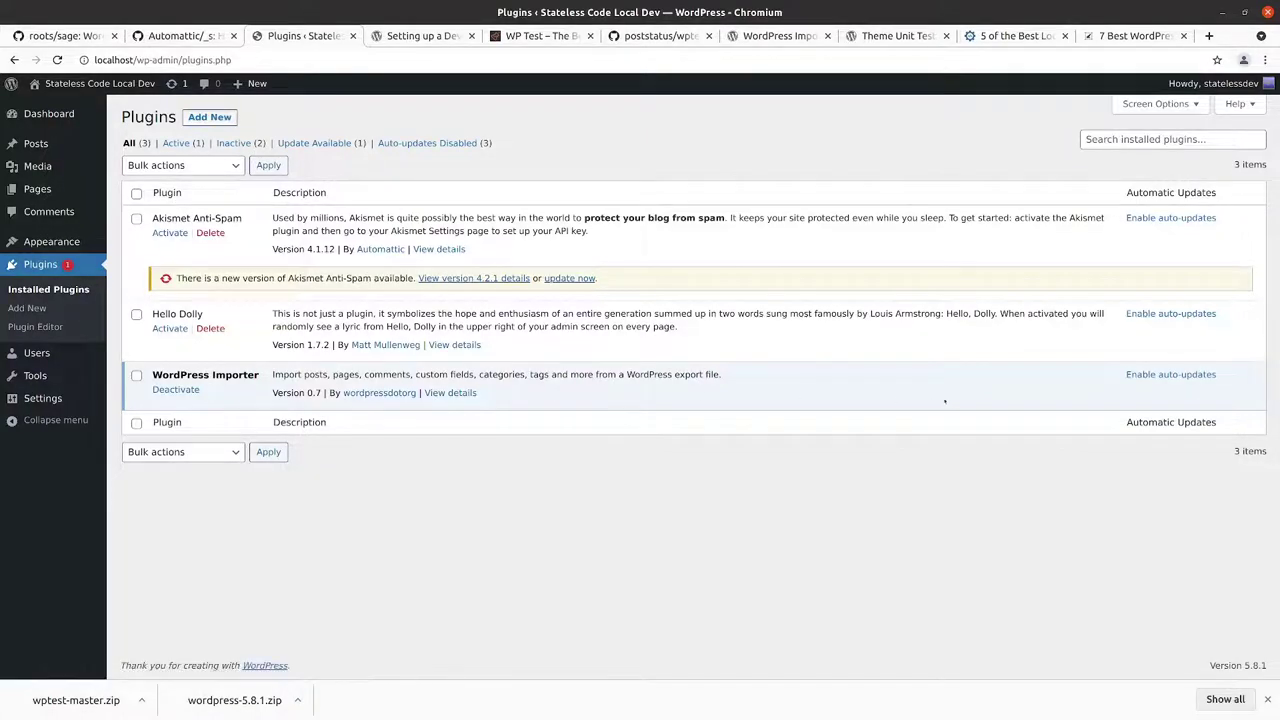
mouse_move(45, 377)
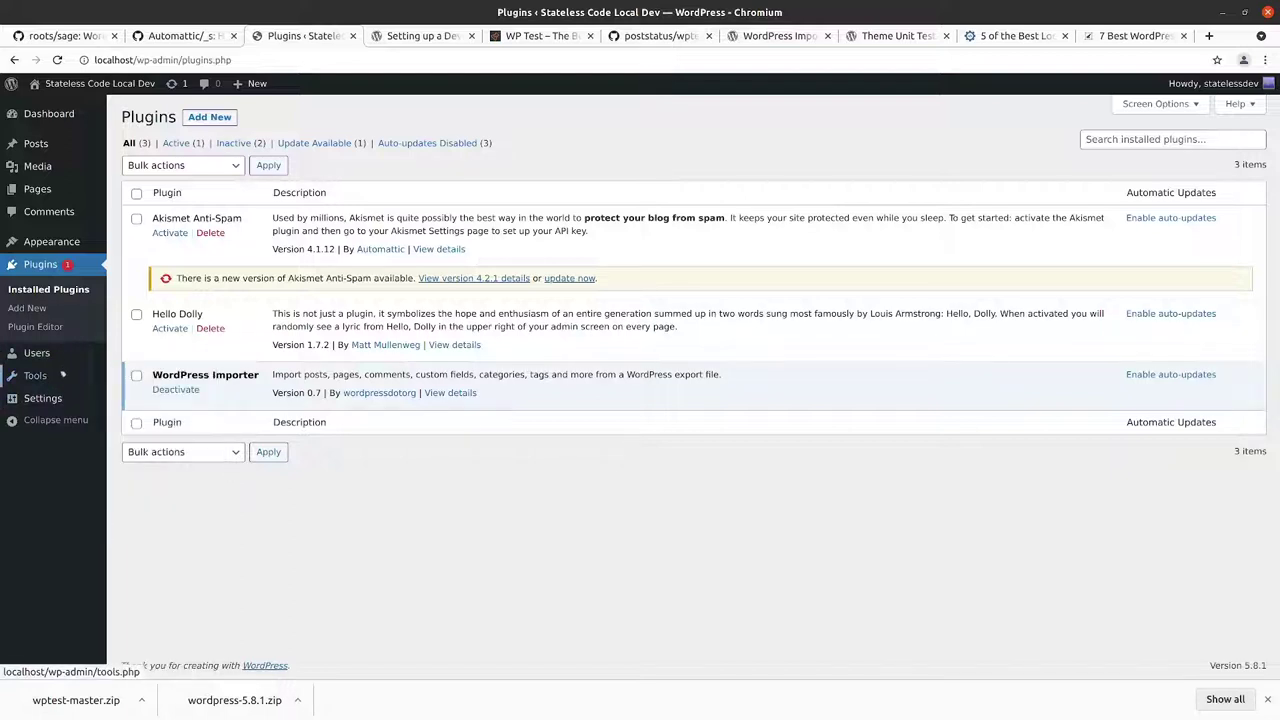
click(142, 398)
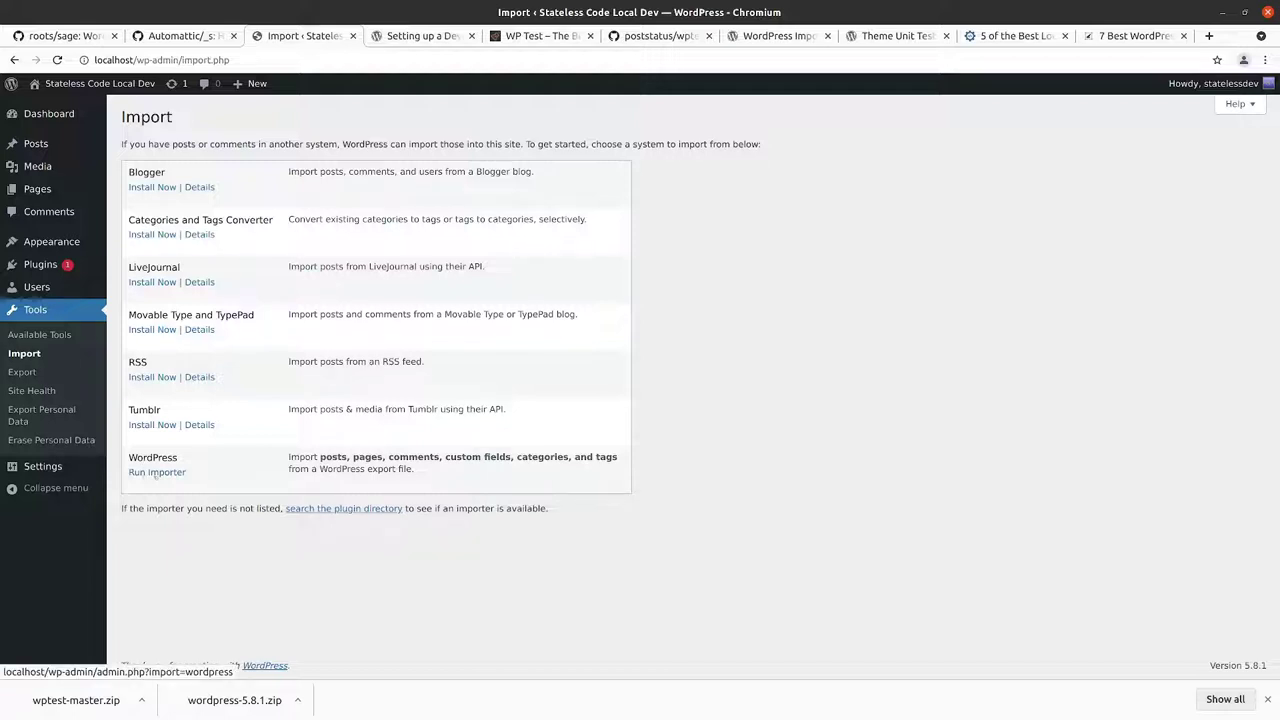
click(155, 473)
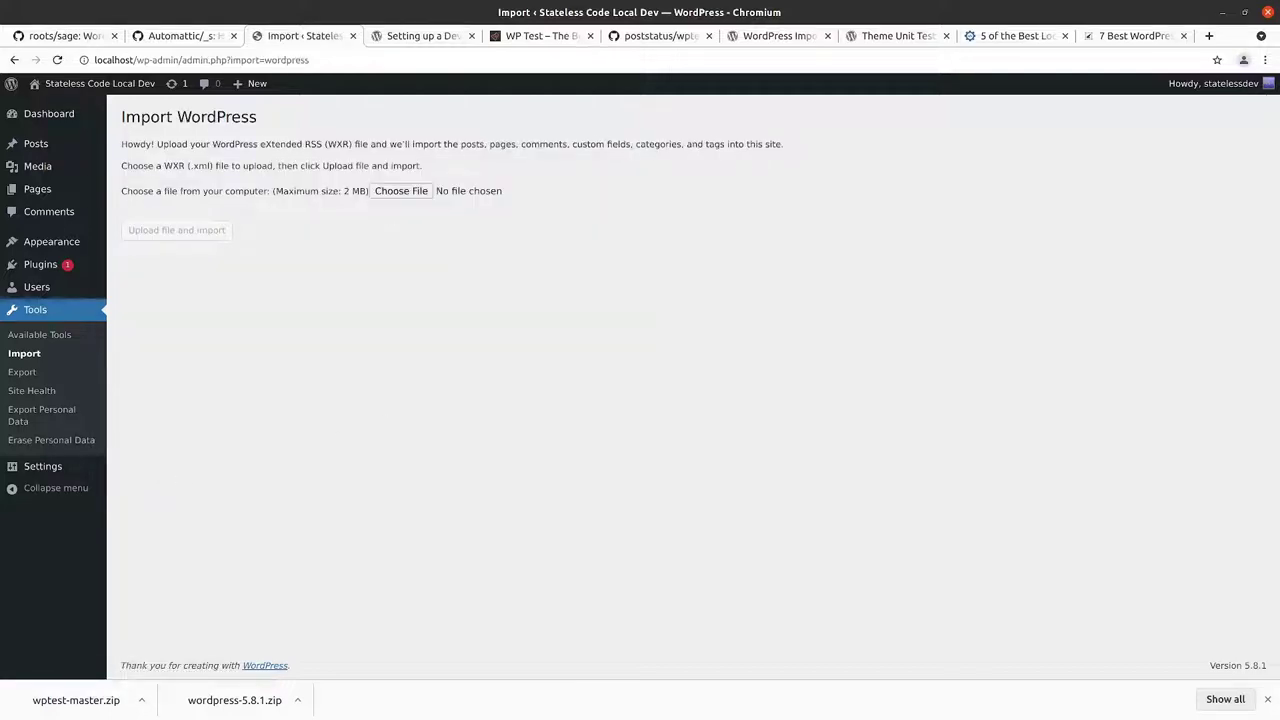
Step: Choose wptest.xml from software_development/wordpress/wptest/wptest-master and upload it for import
click(404, 188)
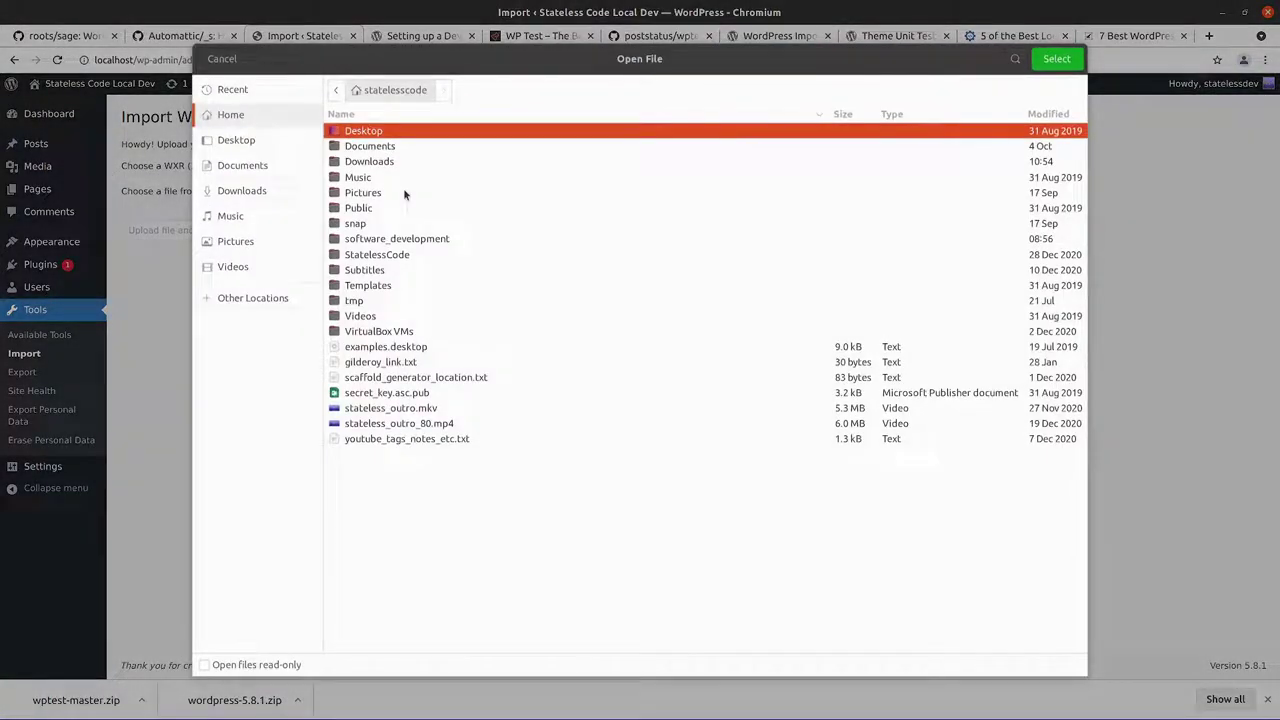
double_click(404, 242)
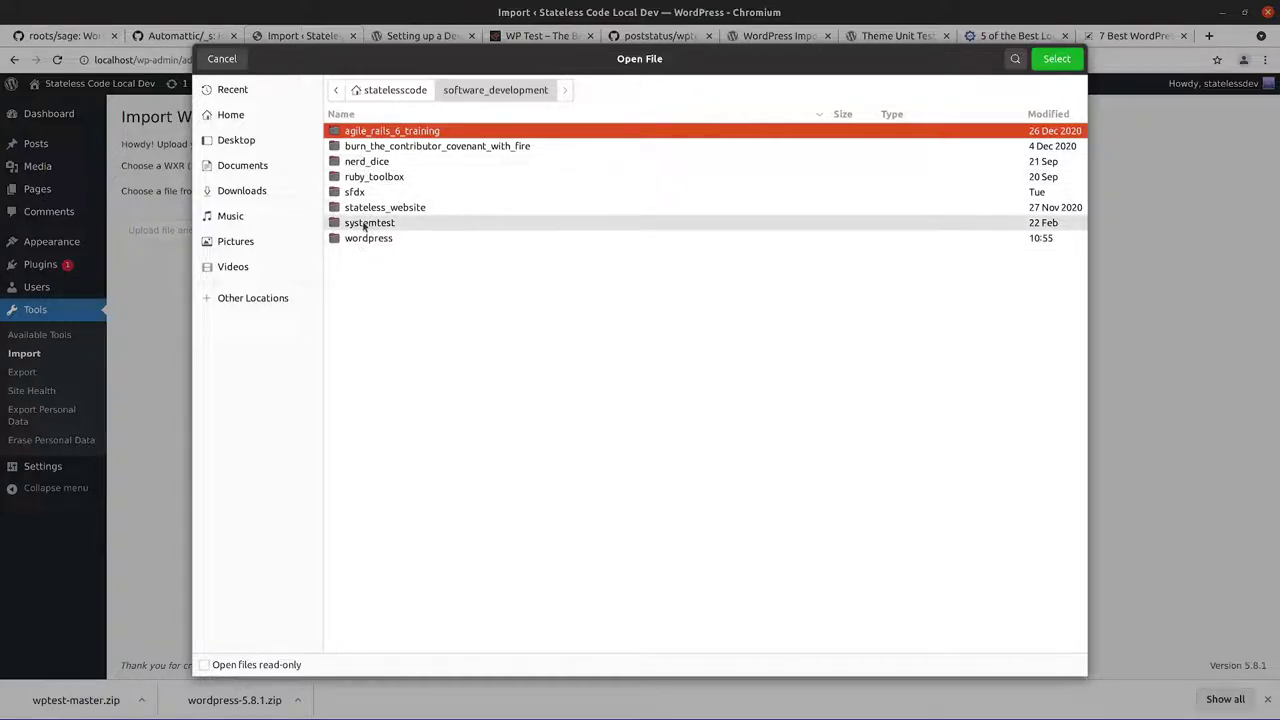
double_click(365, 238)
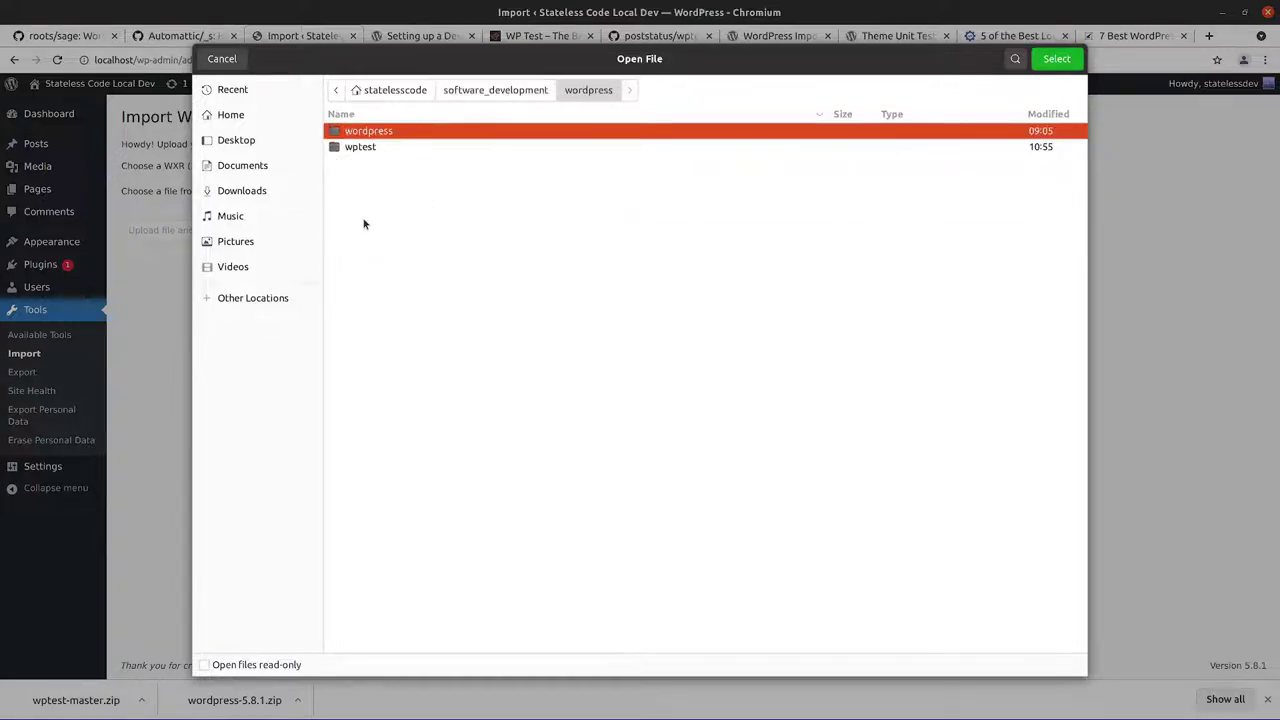
double_click(352, 150)
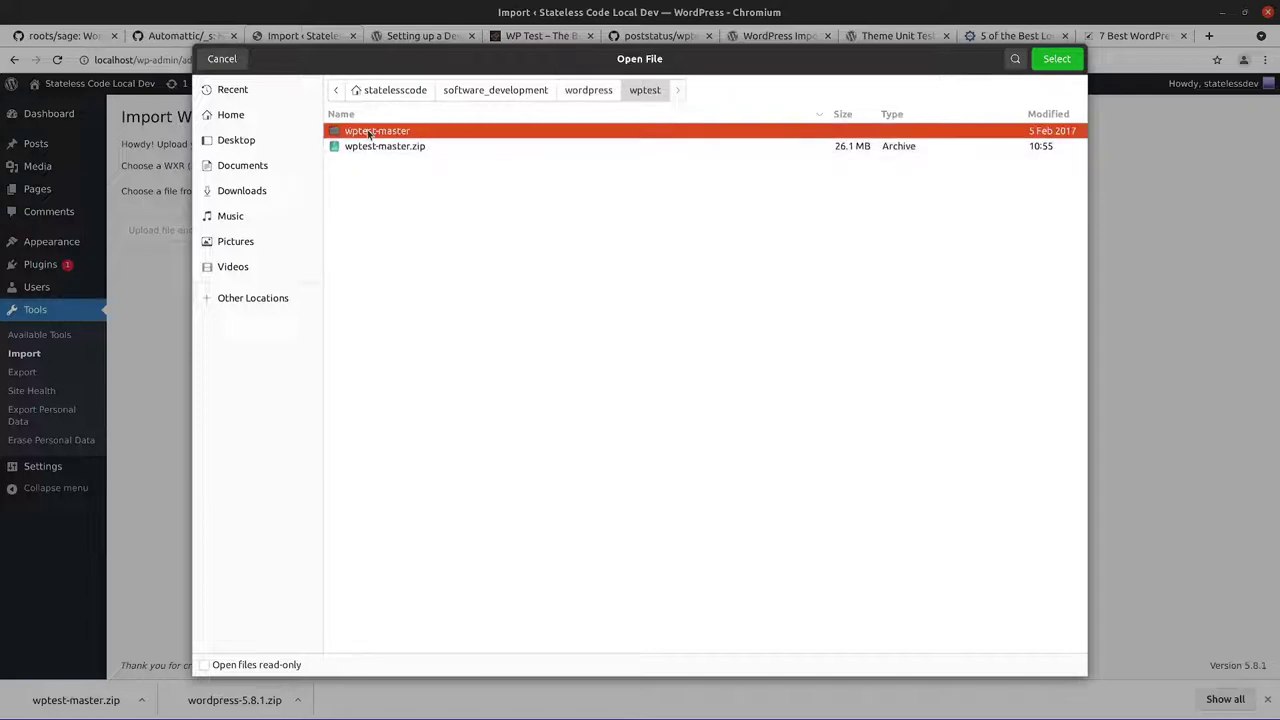
key(Return)
click(370, 238)
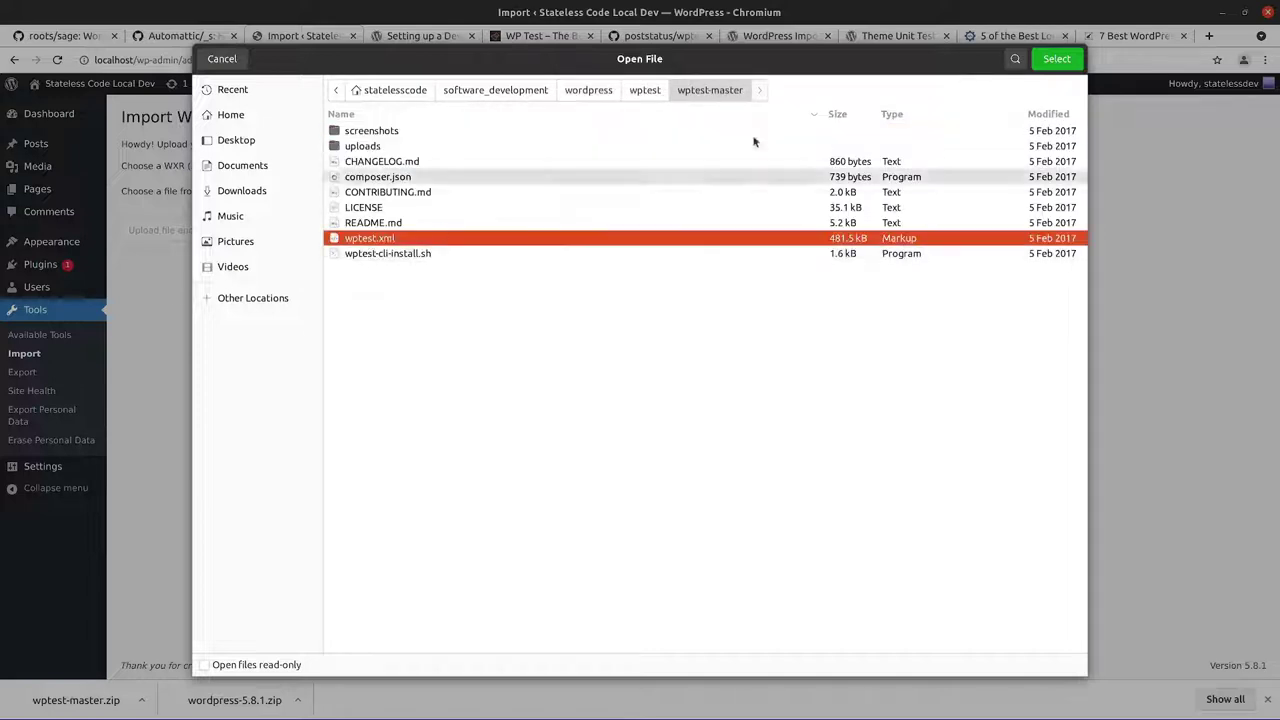
click(1040, 57)
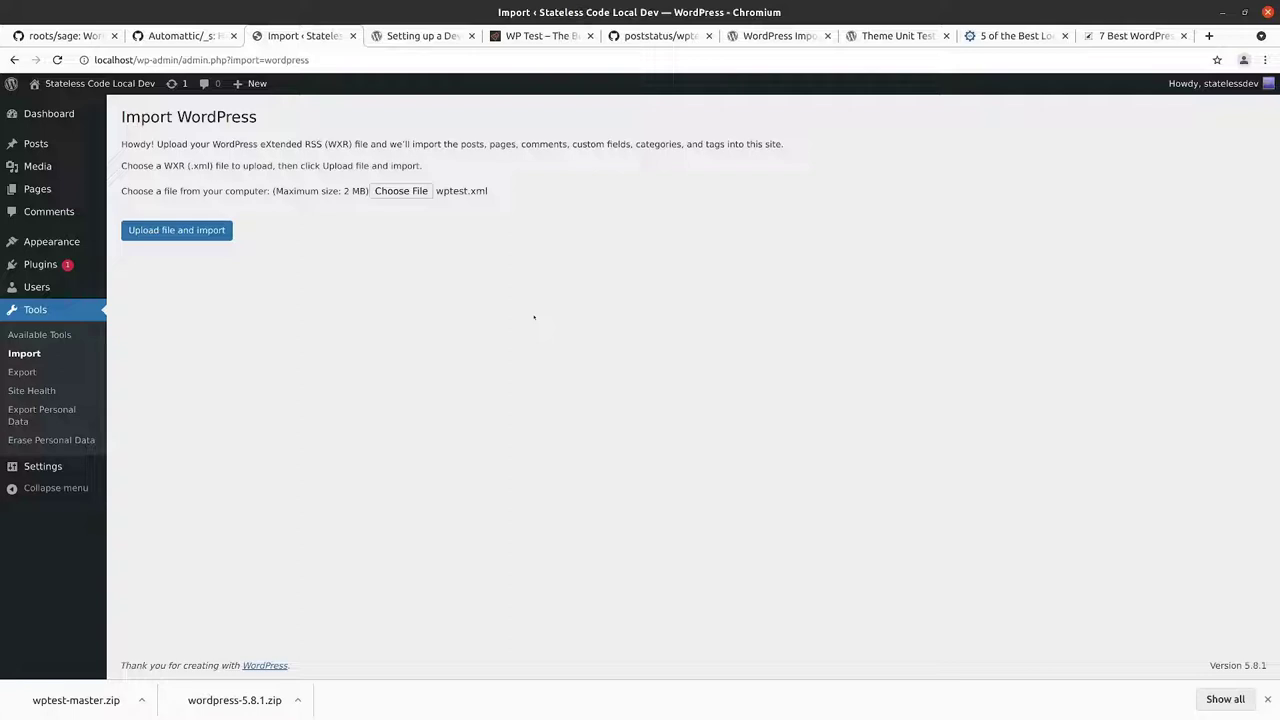
click(178, 230)
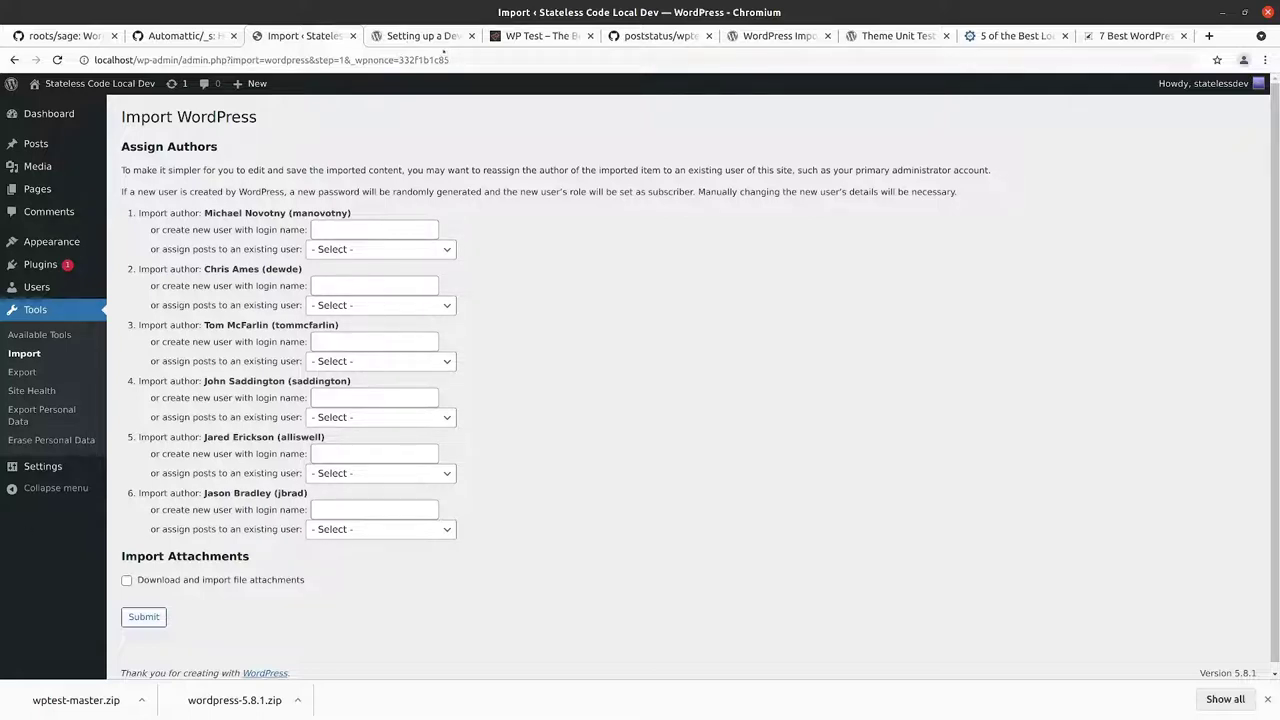
Step: After checking the README, import the test data with file attachments downloaded and imported
click(660, 35)
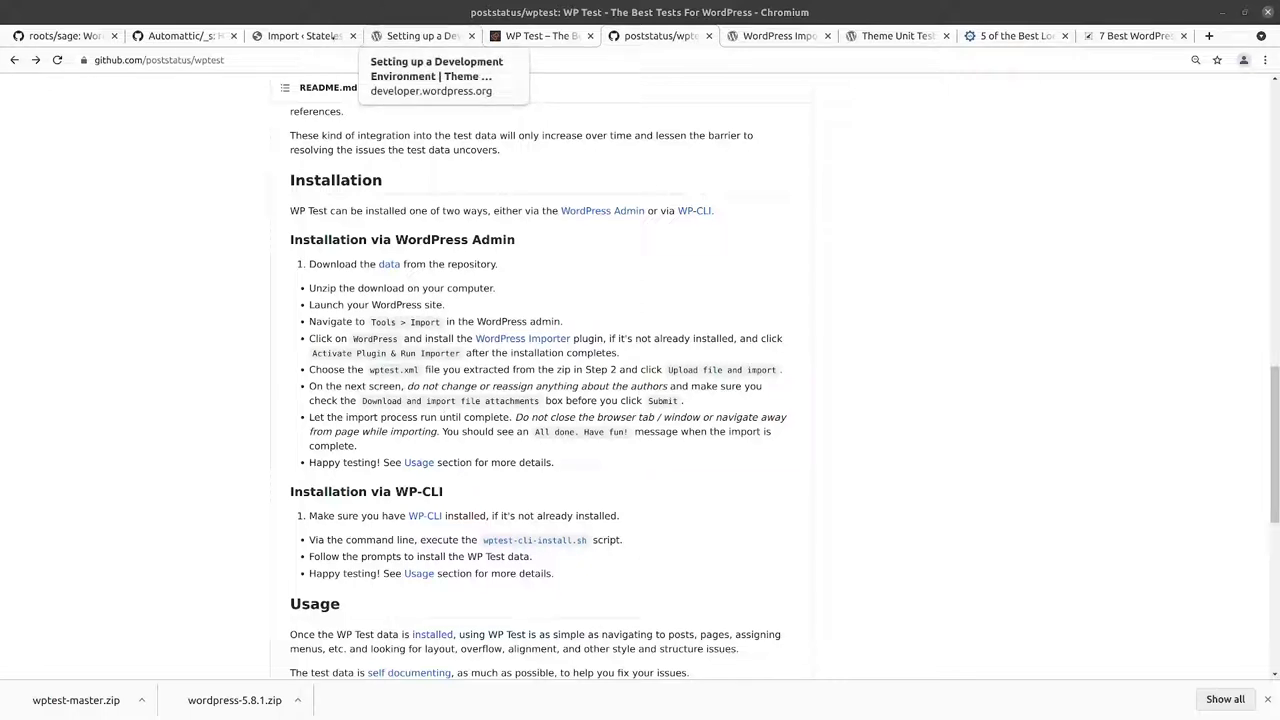
click(300, 36)
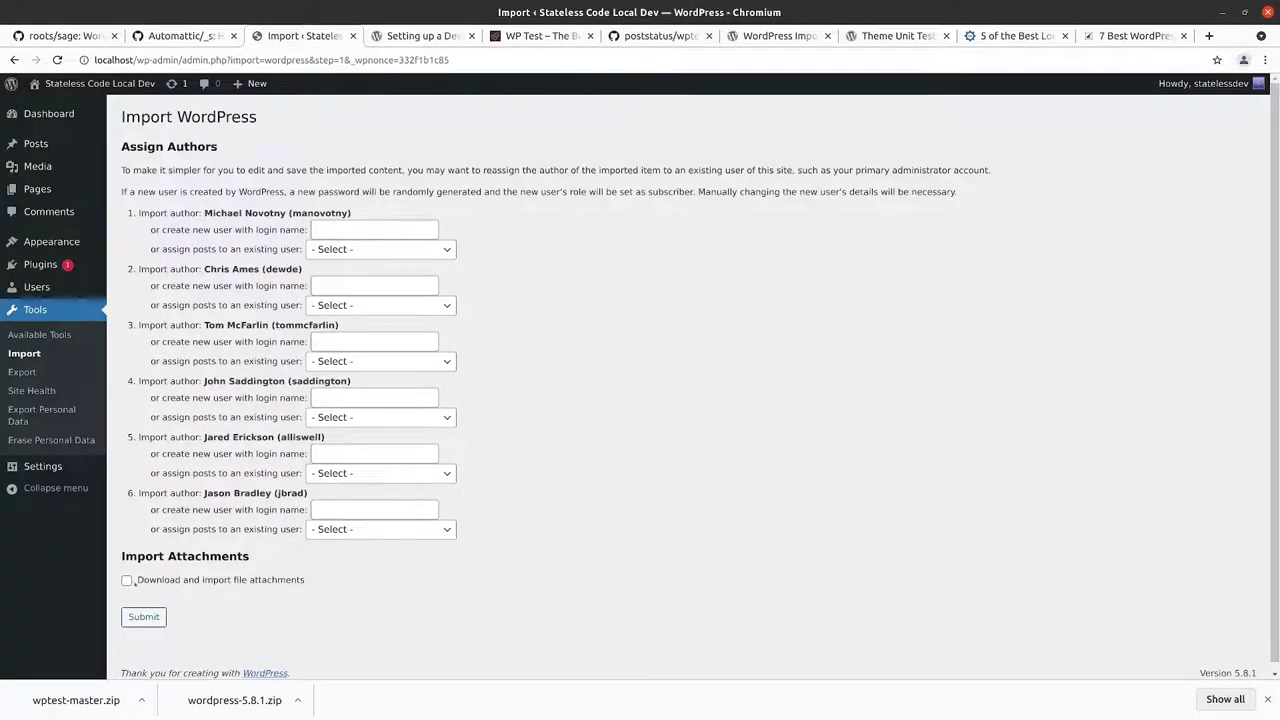
click(235, 588)
scroll(373, 585, down, 1)
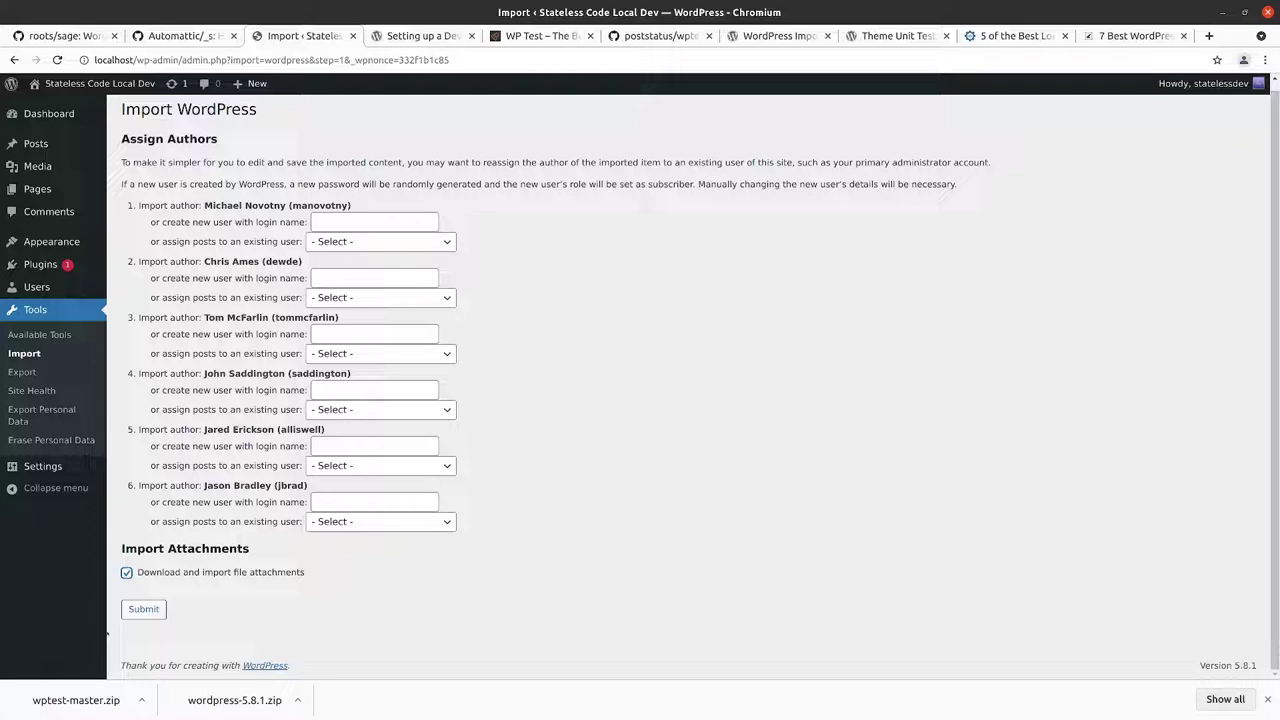
click(145, 610)
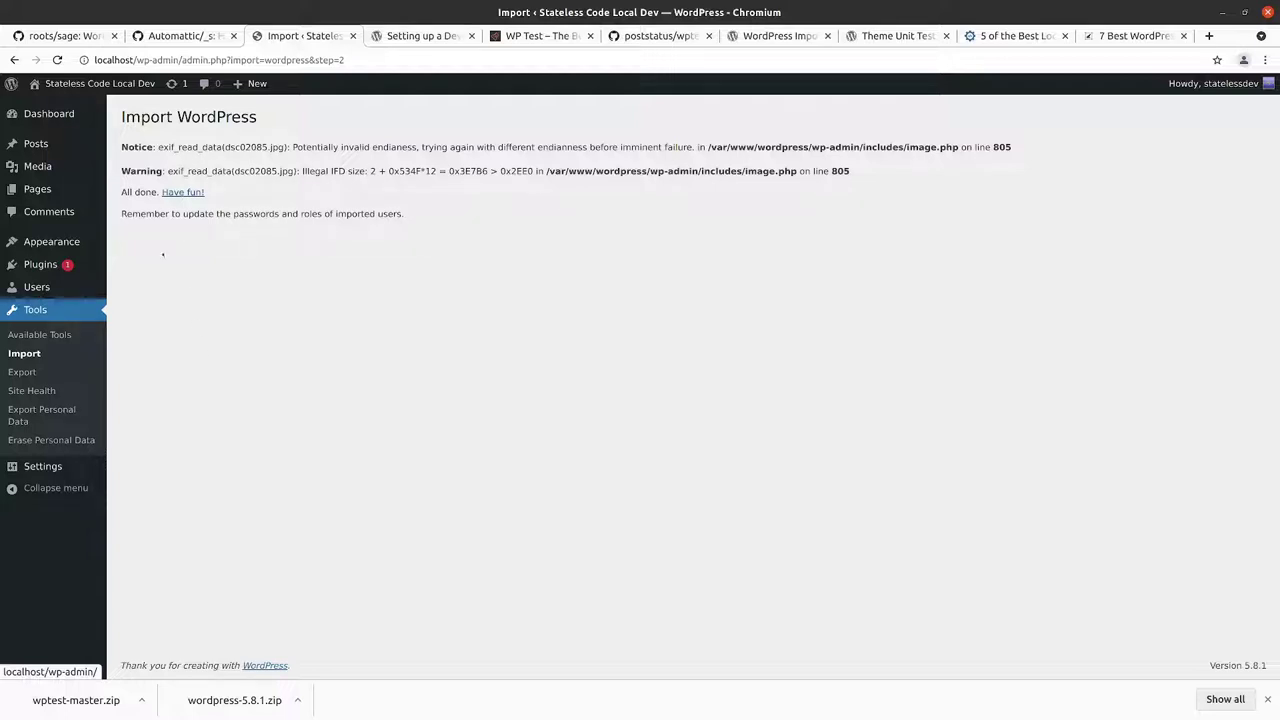
Step: Open the localhost front page and scroll through the imported test posts
mouse_move(10, 84)
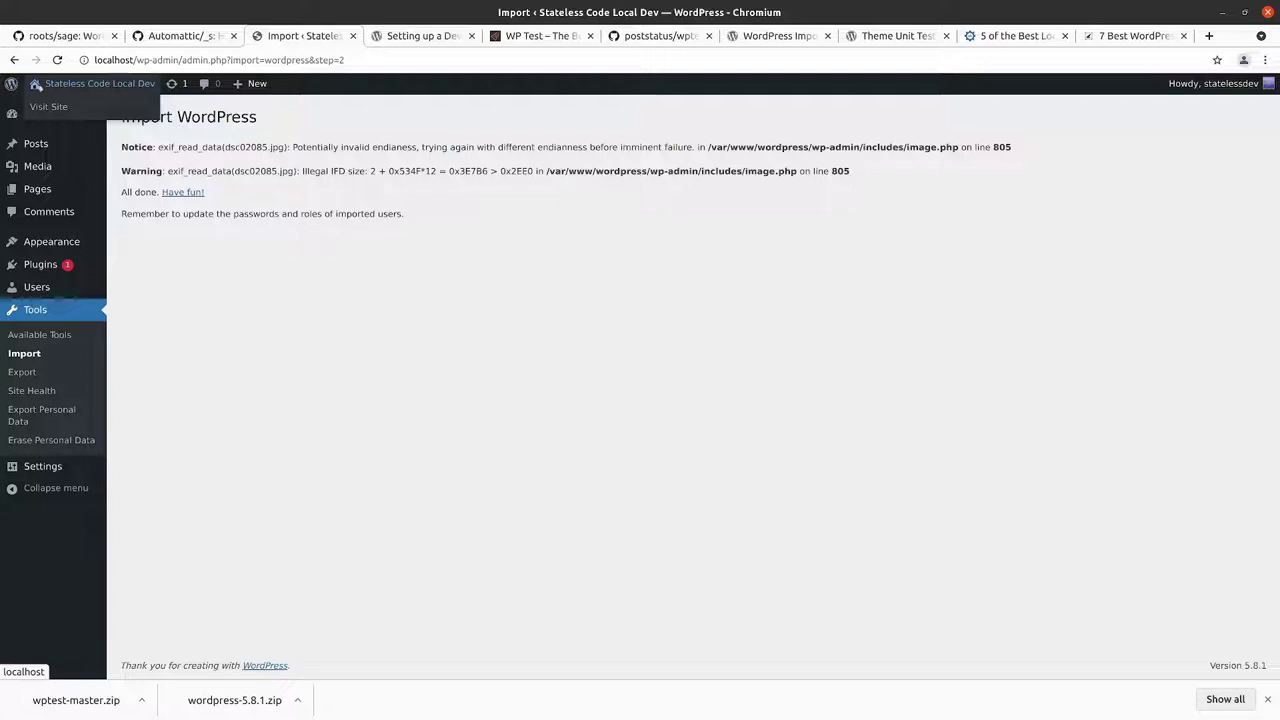
right_click(55, 106)
key(Escape)
click(360, 36)
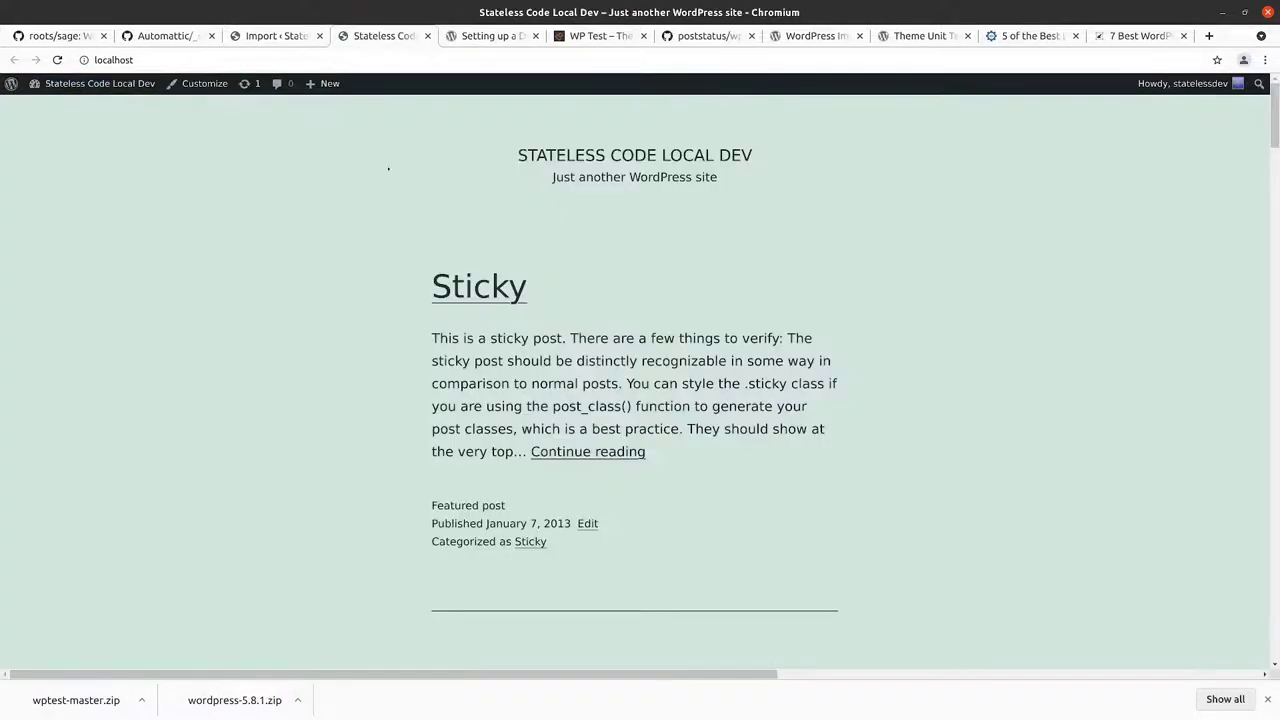
scroll(388, 168, down, 9)
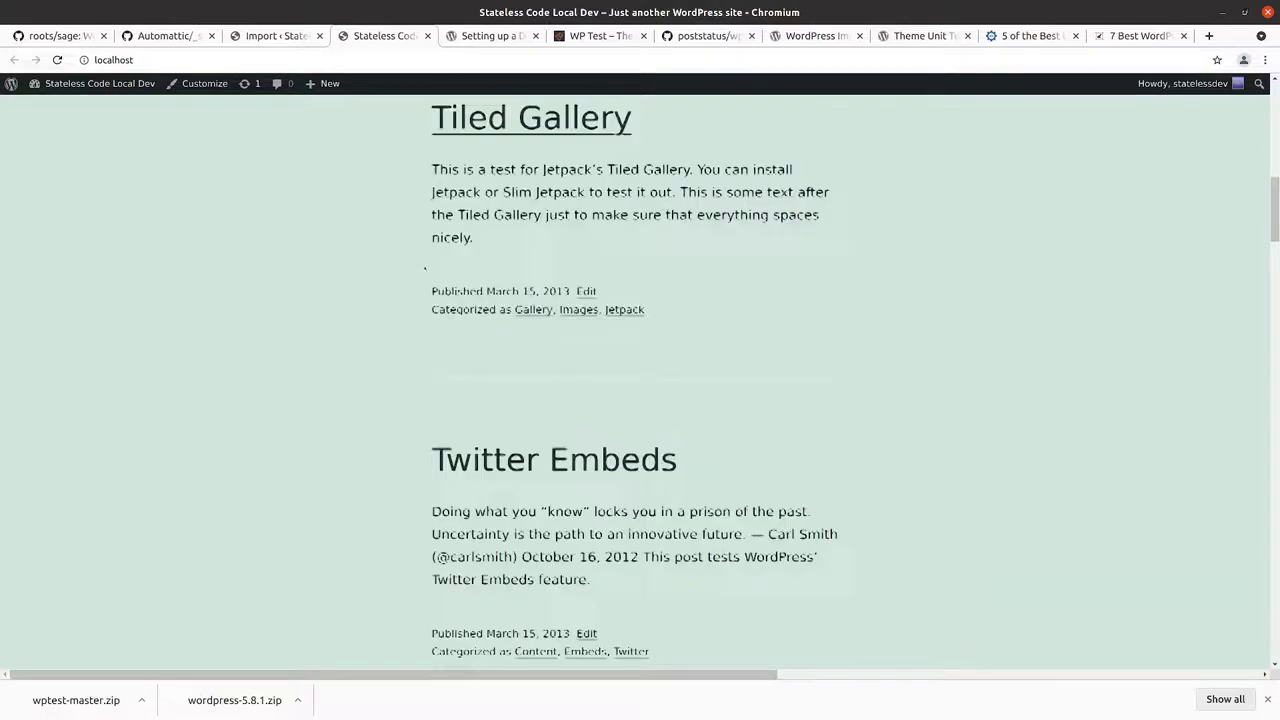
scroll(425, 268, down, 10)
scroll(701, 450, down, 4)
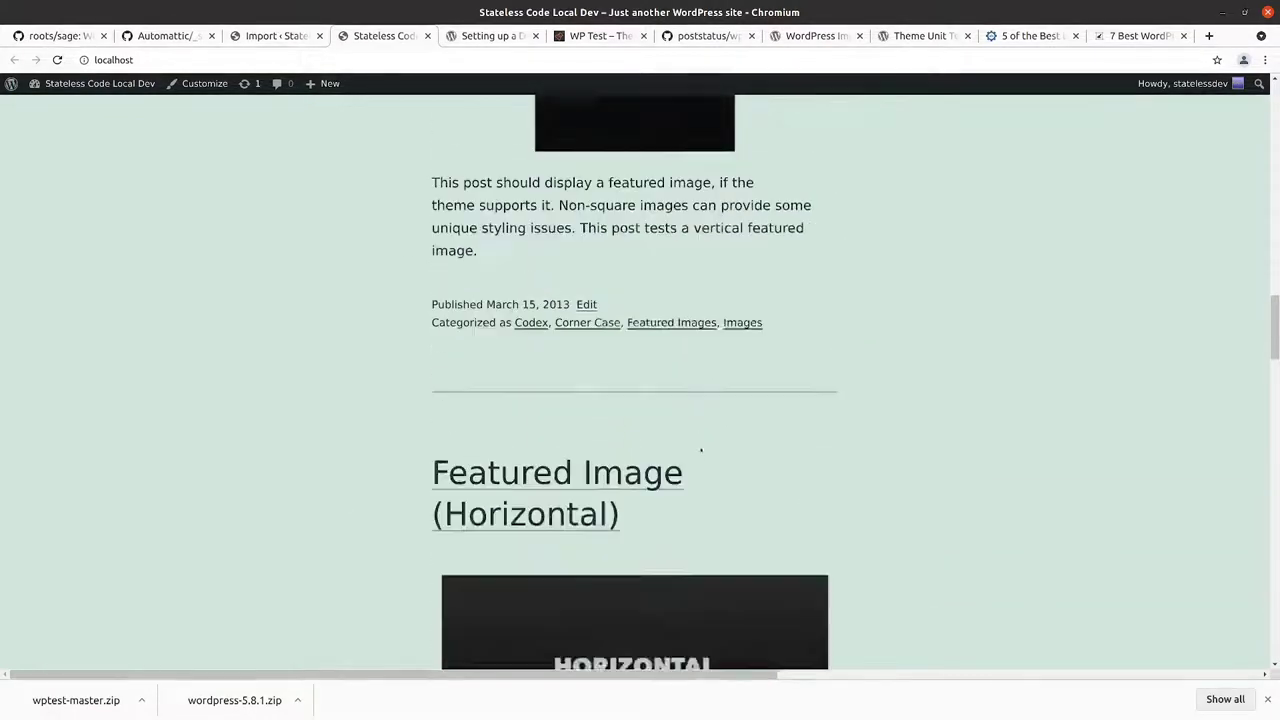
scroll(701, 450, down, 3)
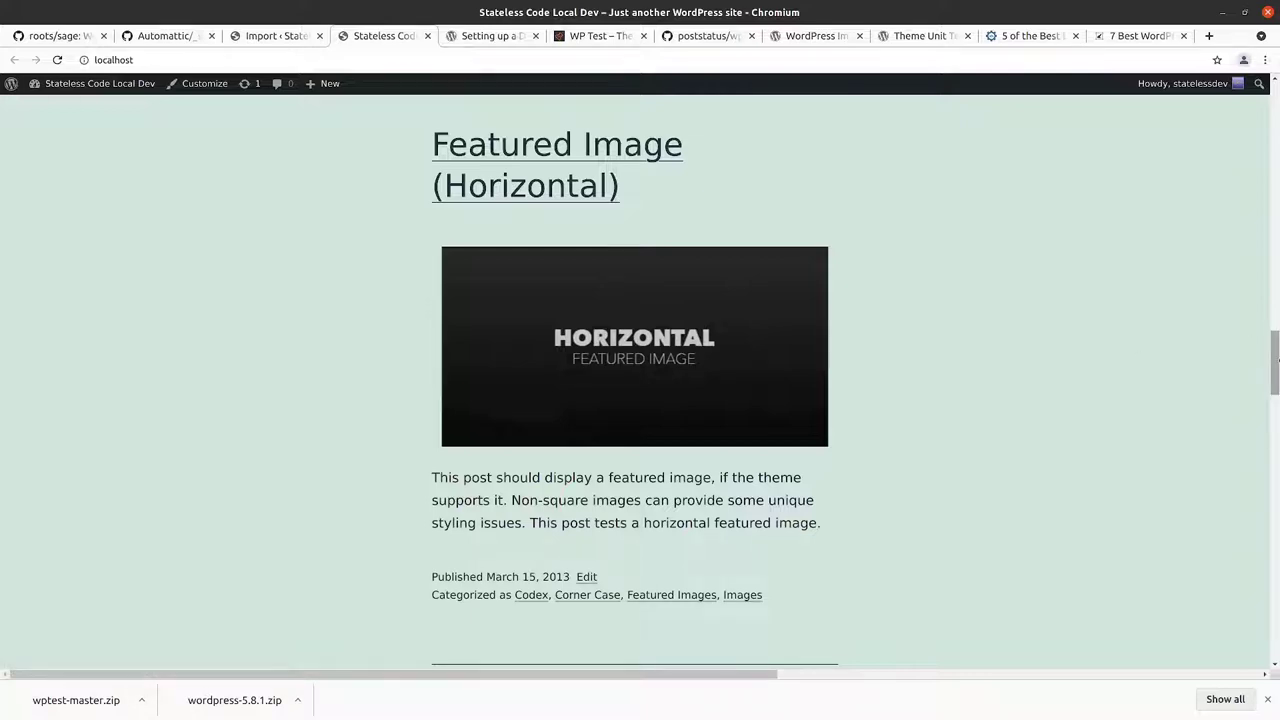
drag(1276, 358, 1266, 120)
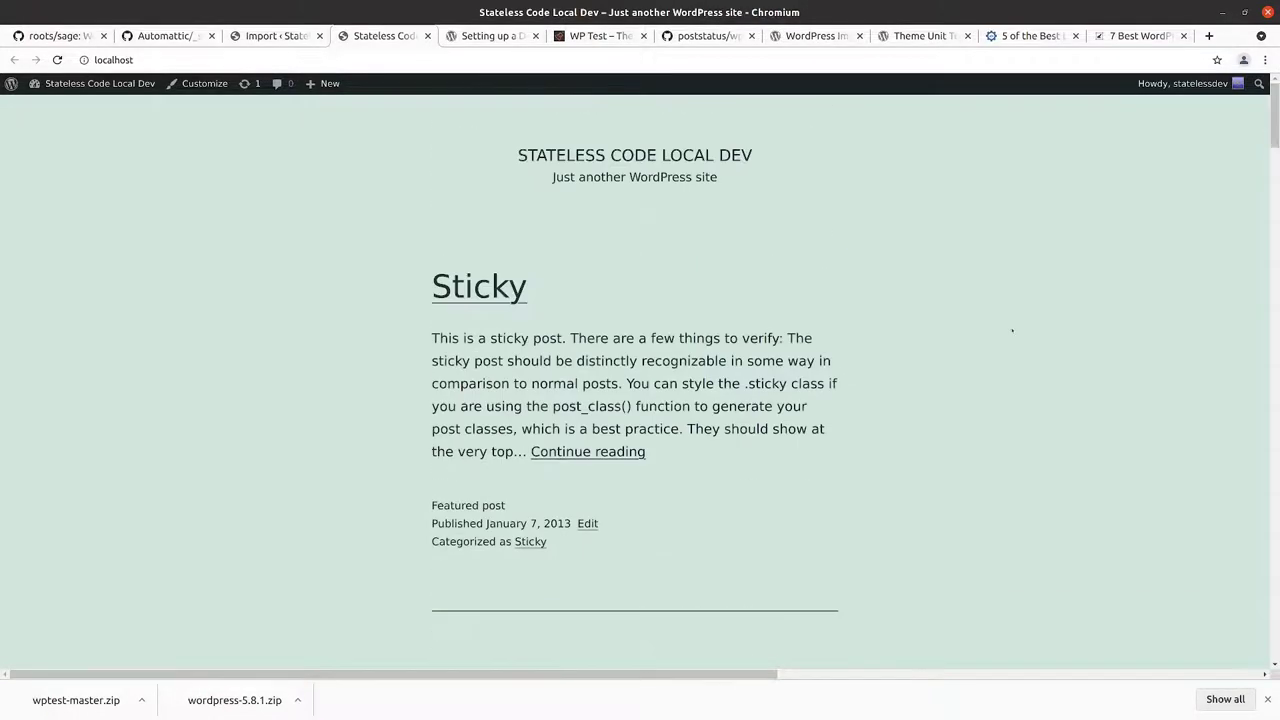
Step: Read the Sticky post on its own page, then return to the blog home page
click(588, 451)
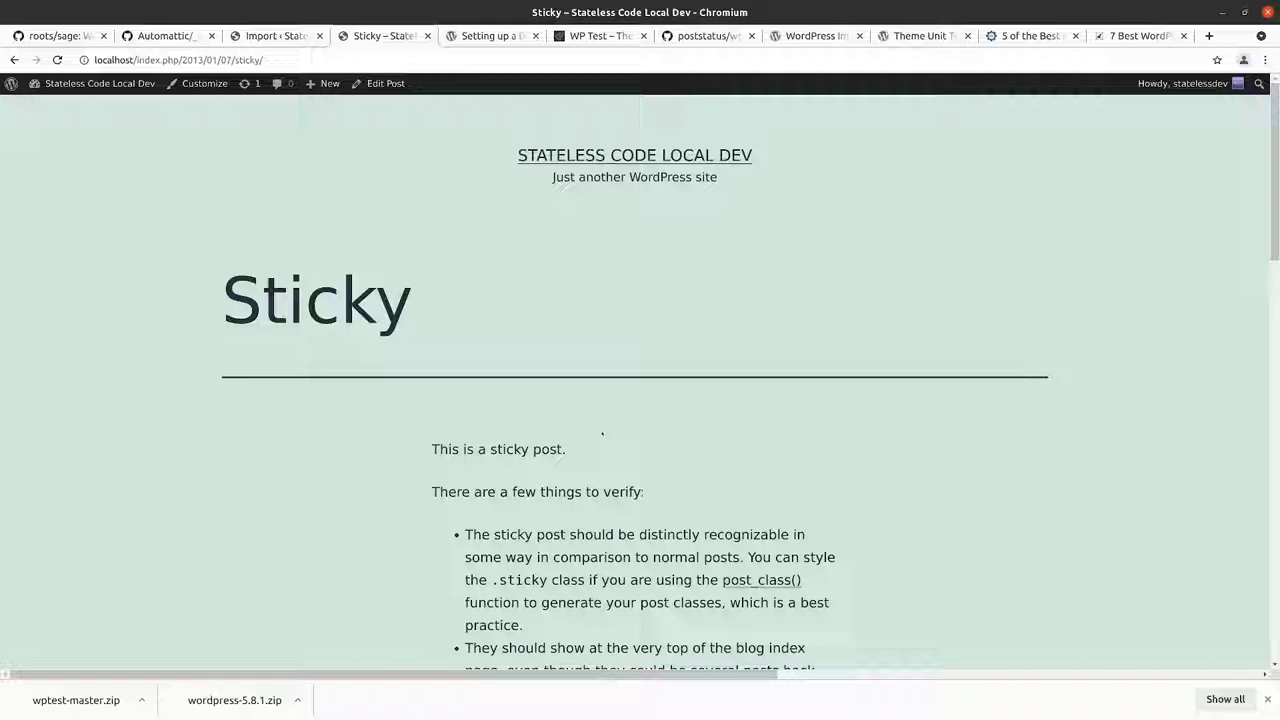
scroll(604, 432, down, 5)
scroll(604, 432, down, 2)
scroll(604, 432, up, 5)
click(13, 60)
scroll(604, 400, down, 5)
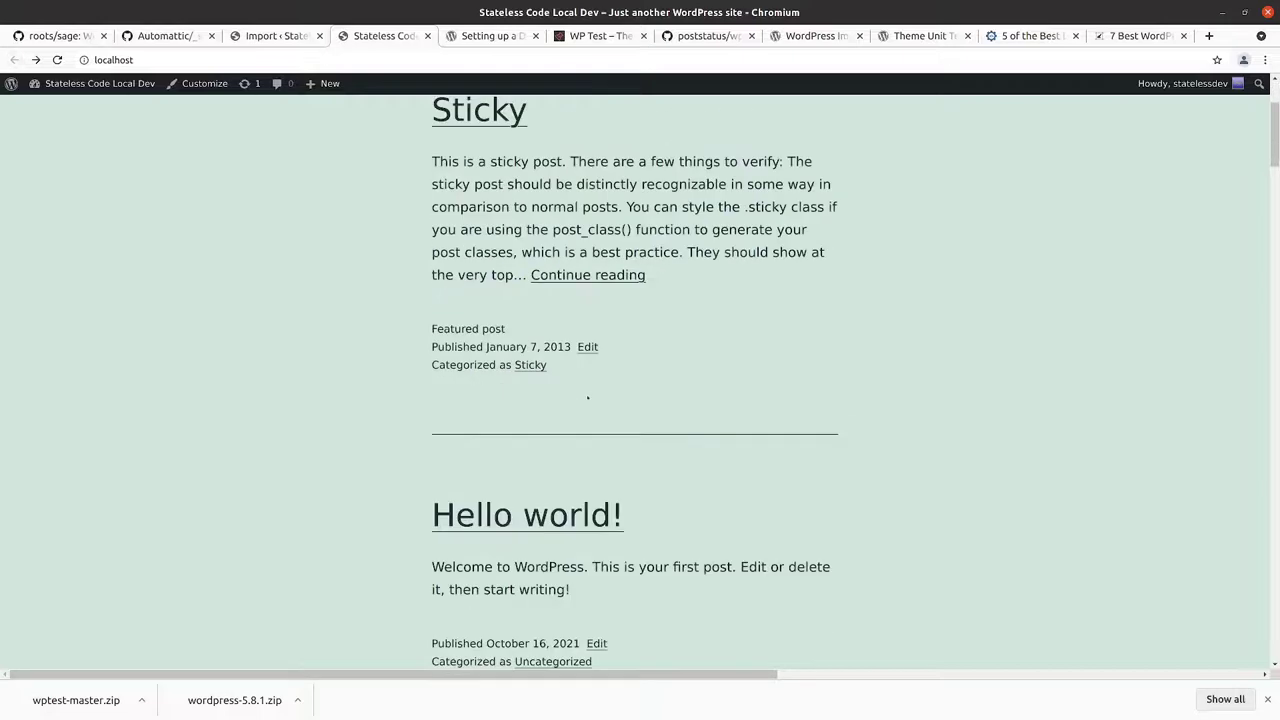
scroll(514, 322, down, 2)
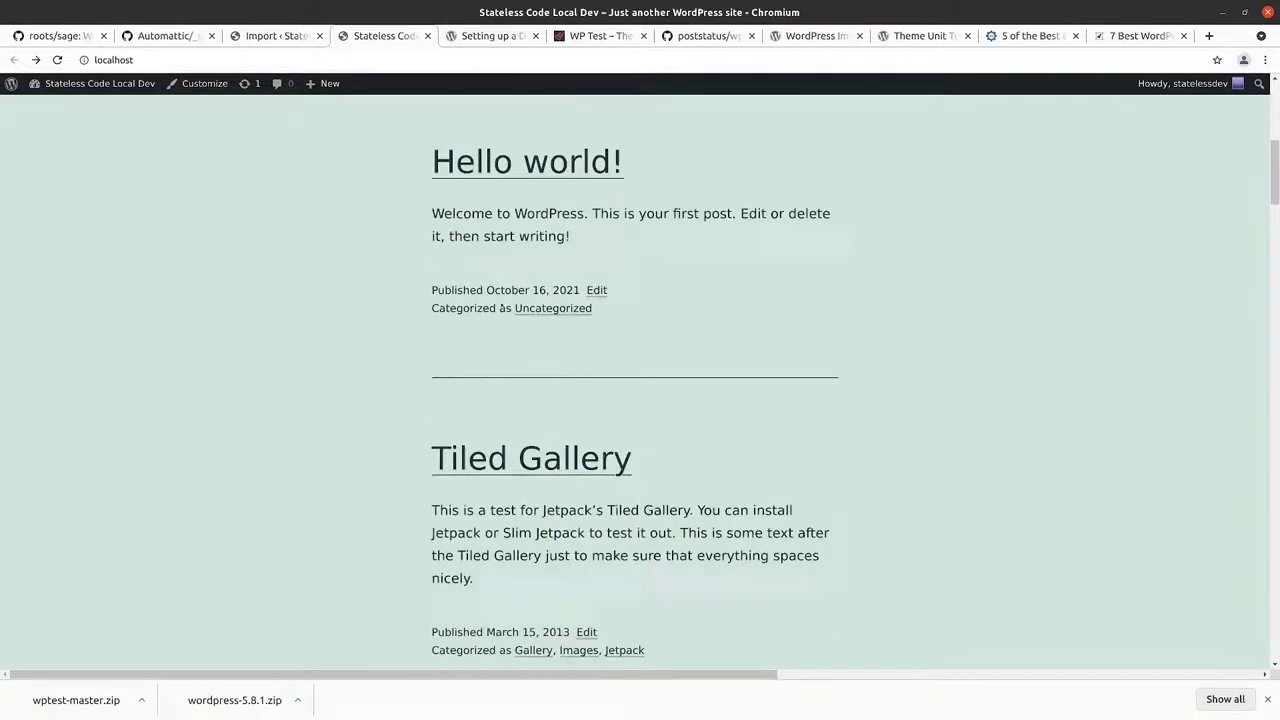
scroll(551, 312, down, 3)
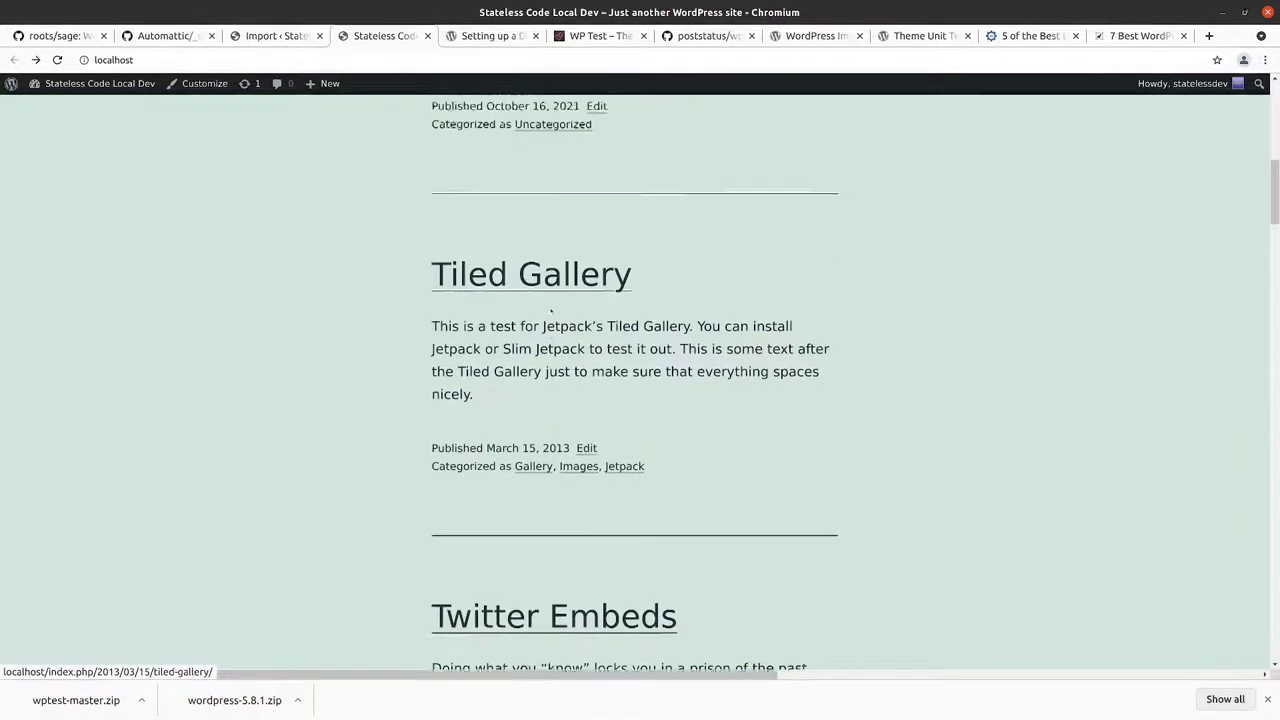
scroll(551, 312, up, 1)
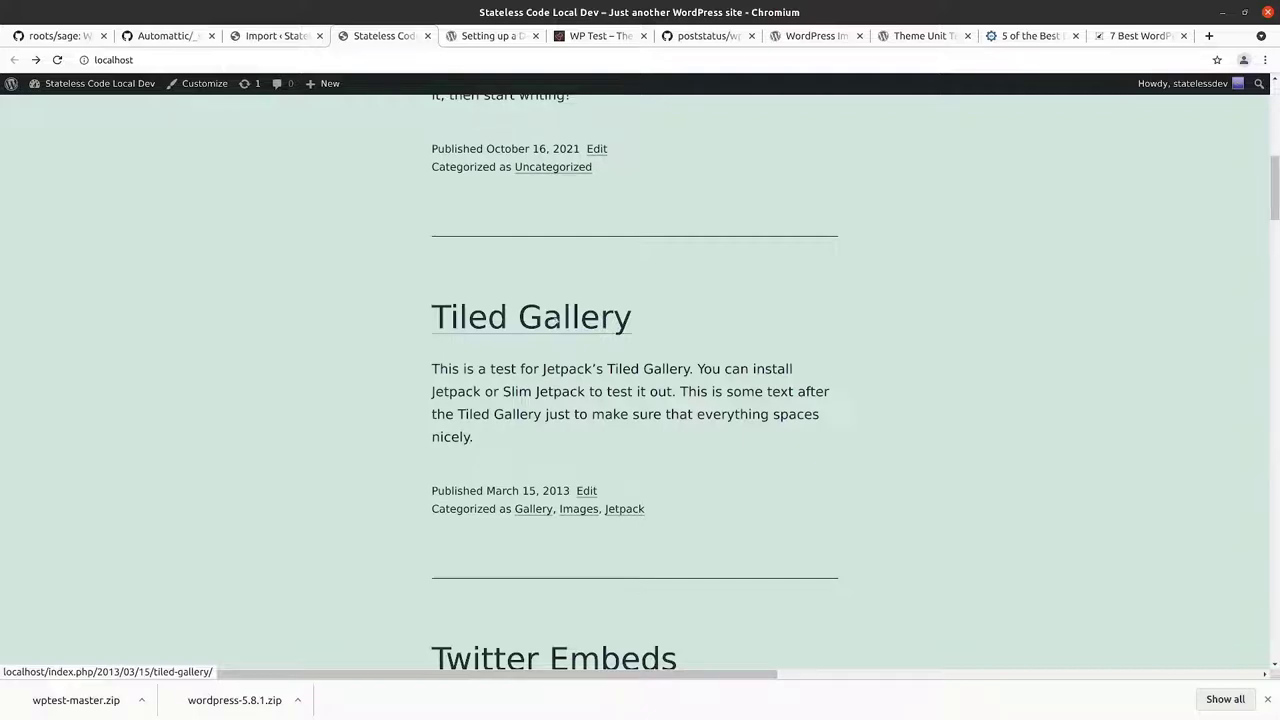
Step: View the Tiled Gallery post, then go back and scroll the post listing
click(531, 317)
scroll(583, 290, down, 5)
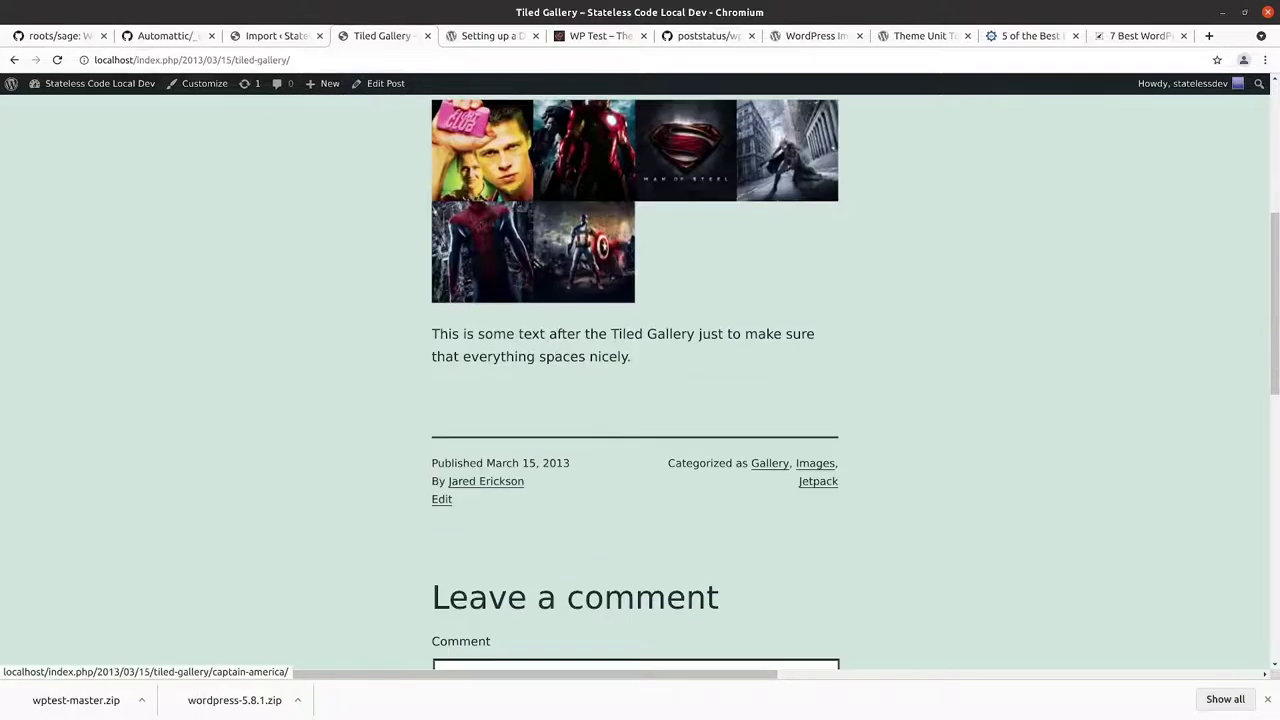
scroll(580, 260, down, 6)
scroll(572, 330, up, 10)
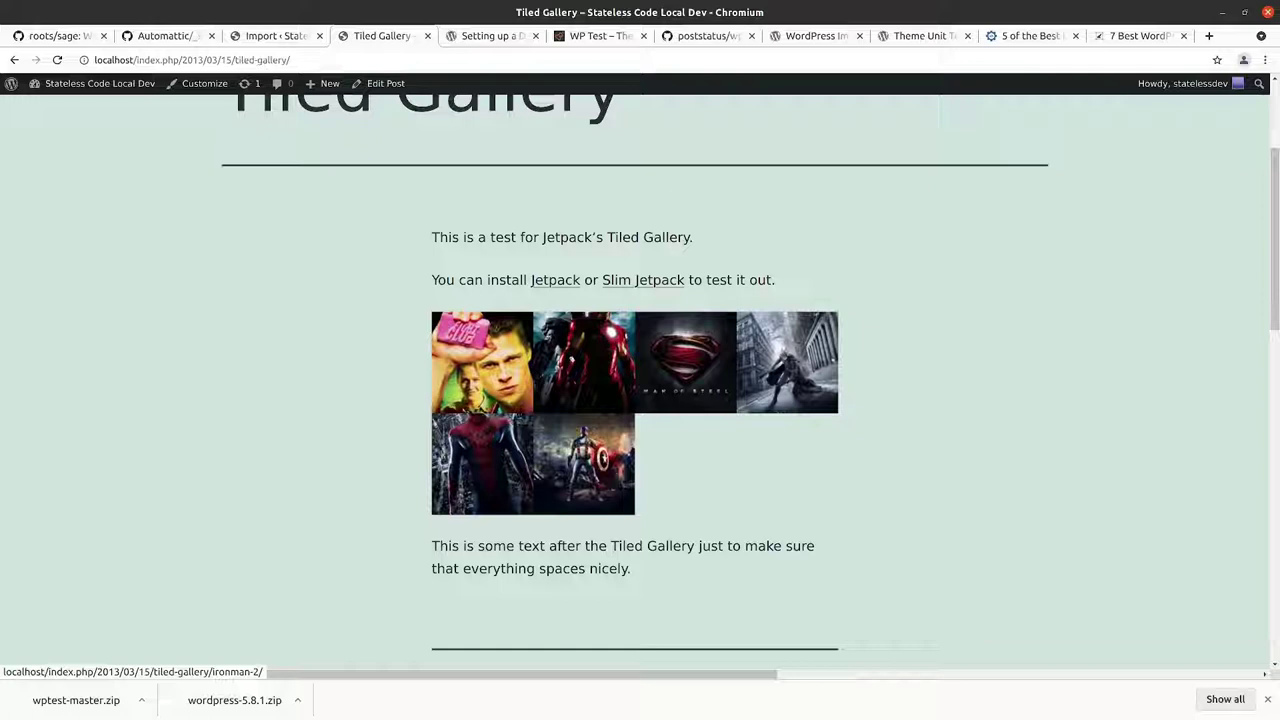
scroll(583, 362, up, 4)
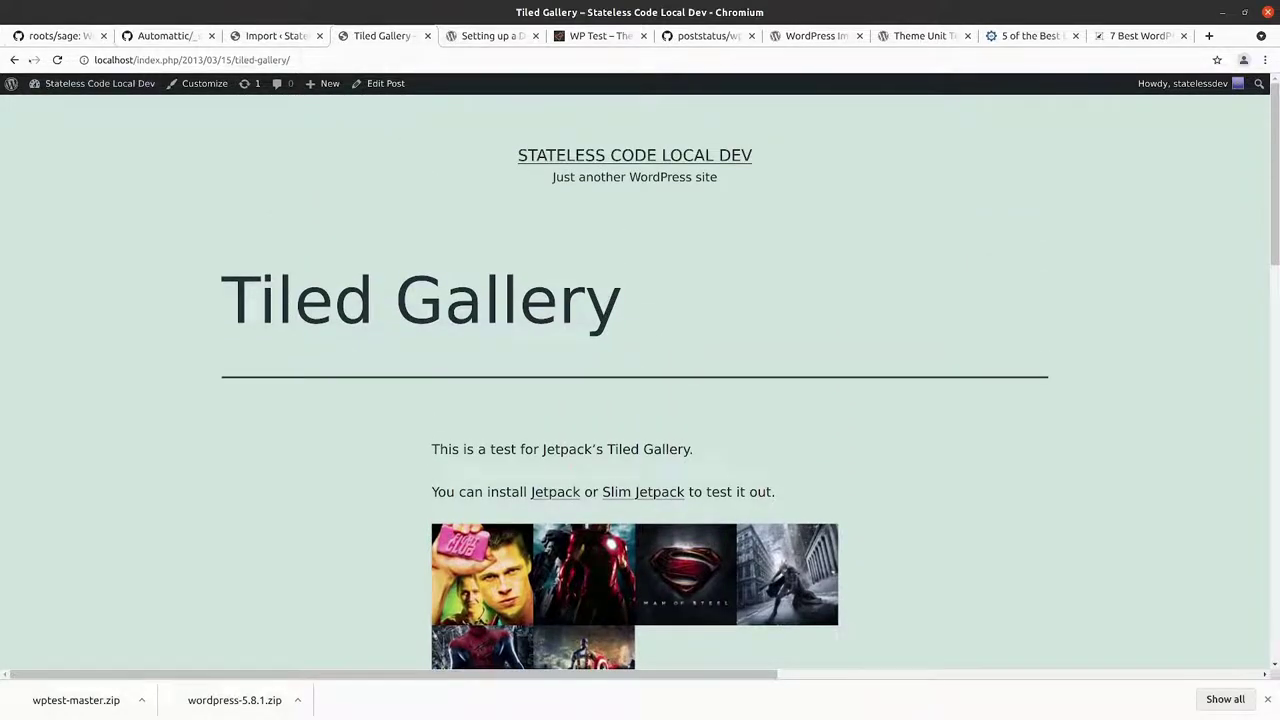
click(14, 60)
scroll(366, 286, down, 8)
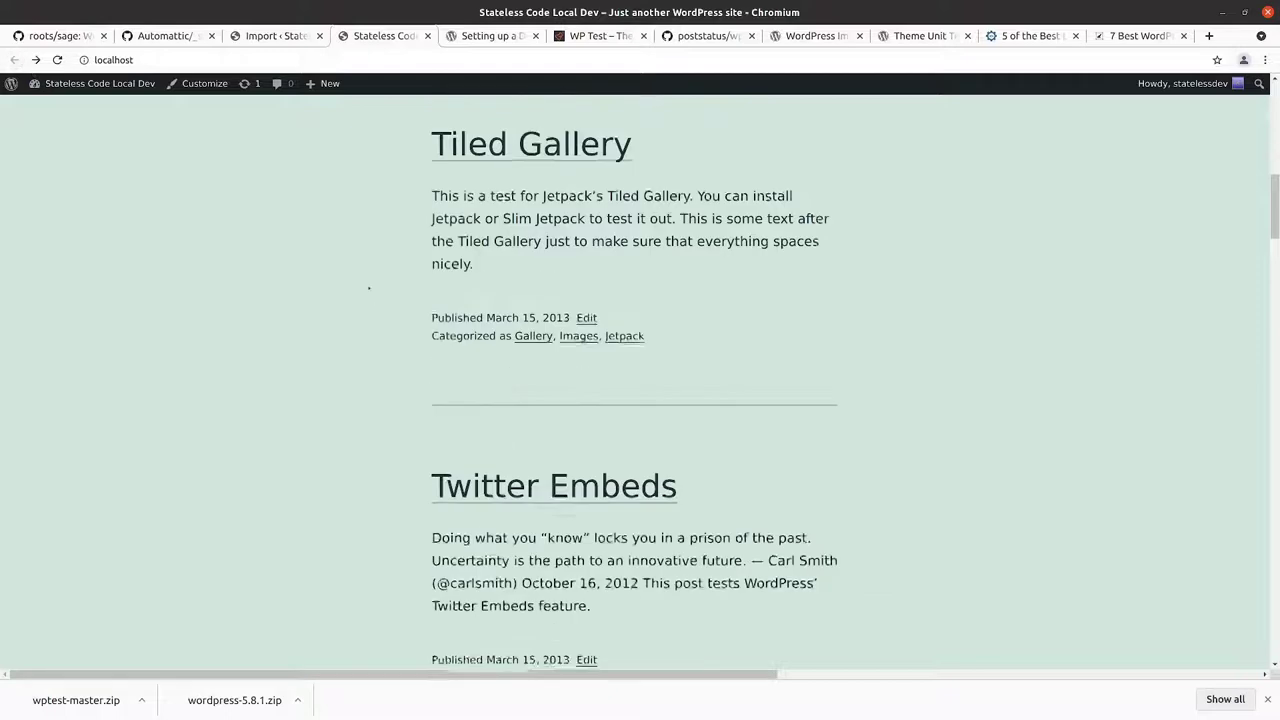
scroll(658, 300, down, 2)
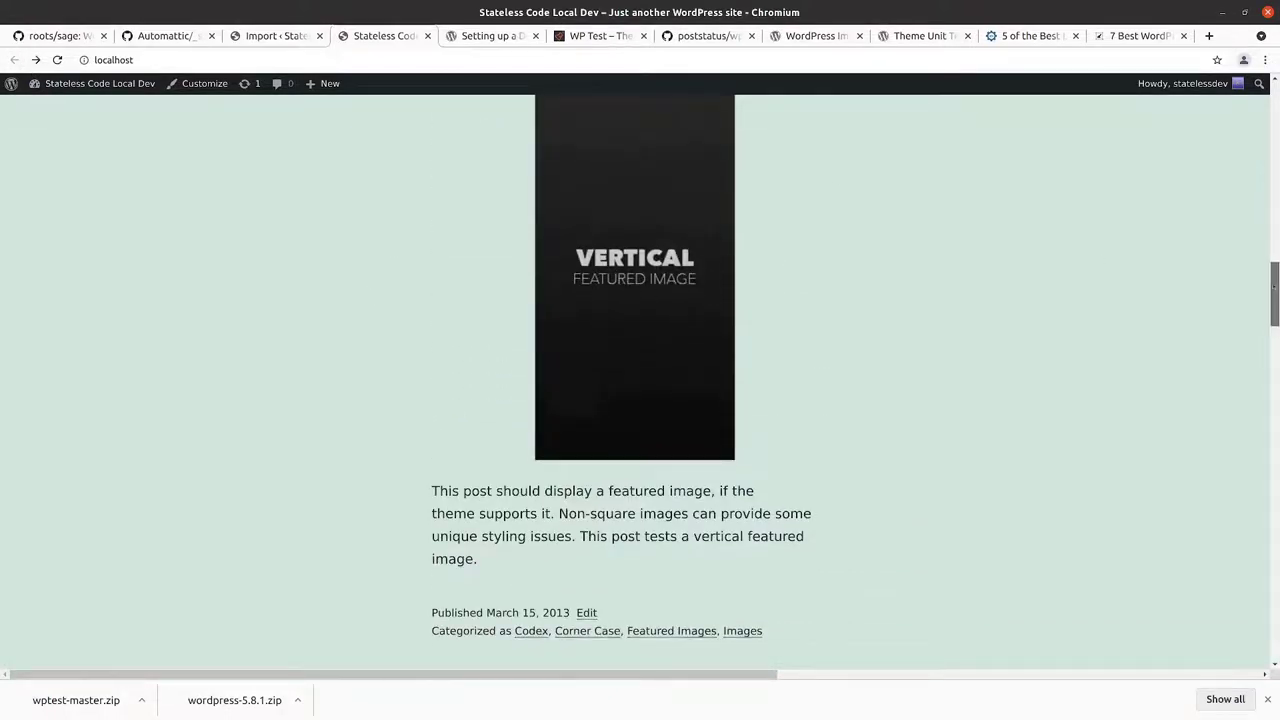
drag(1274, 293, 1274, 120)
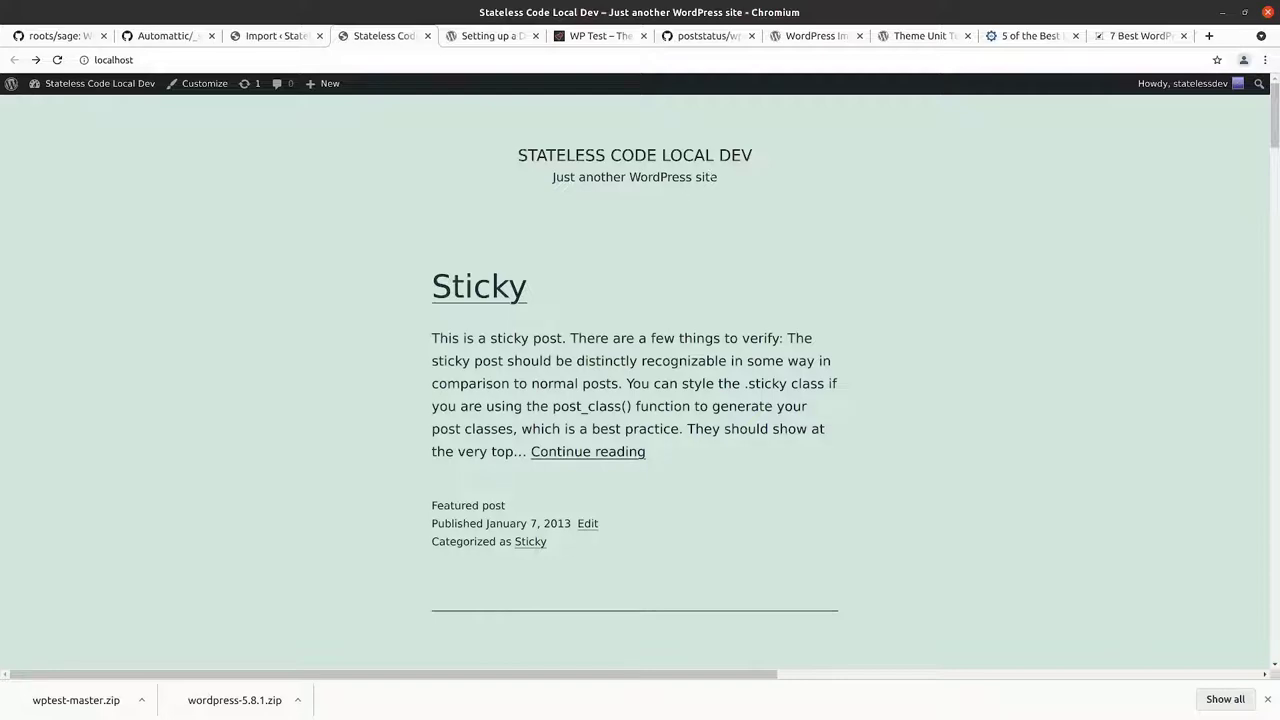
scroll(783, 275, down, 5)
scroll(790, 270, up, 5)
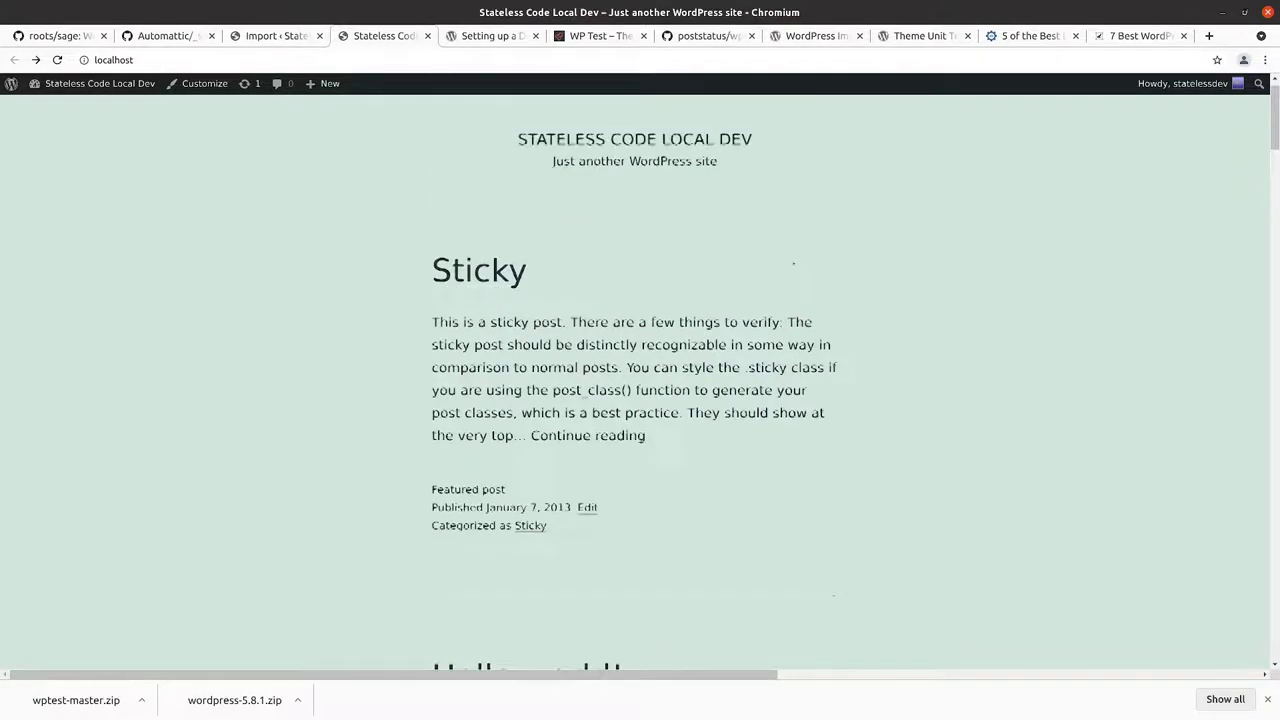
Step: Look over the handbook, WP Test site and Automattic/_s repository tabs
click(492, 35)
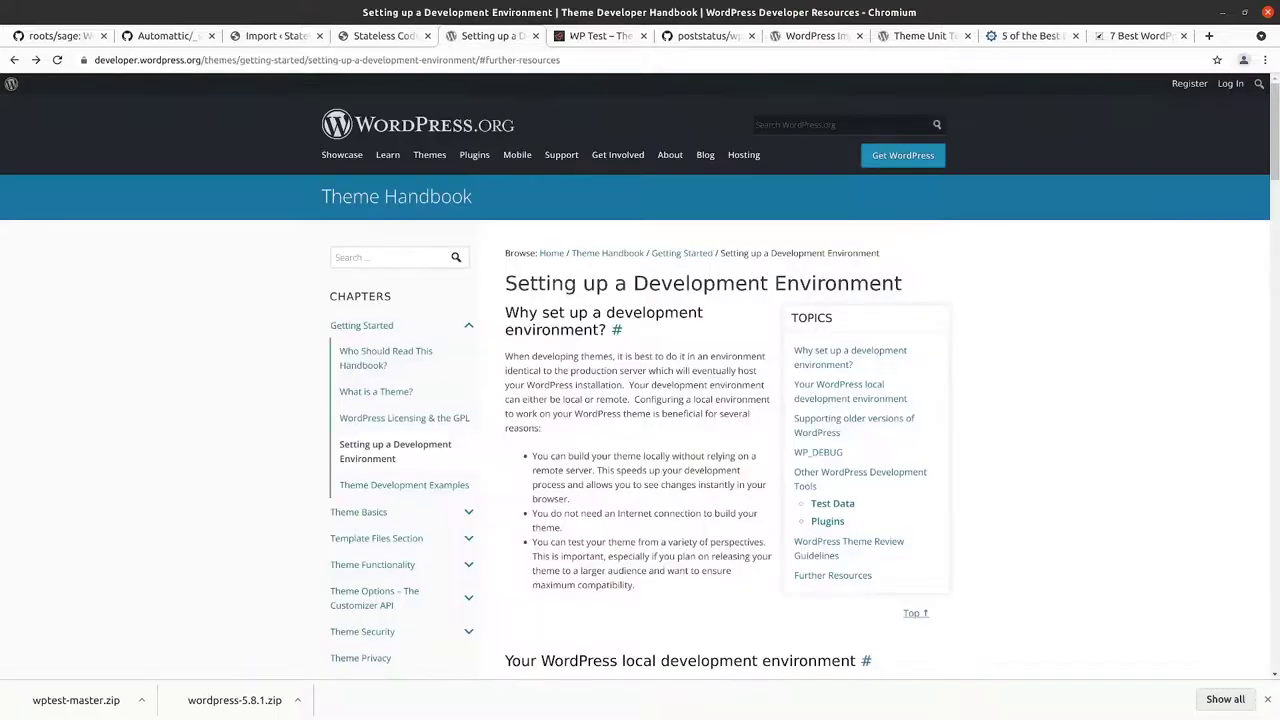
key(ctrl+Tab)
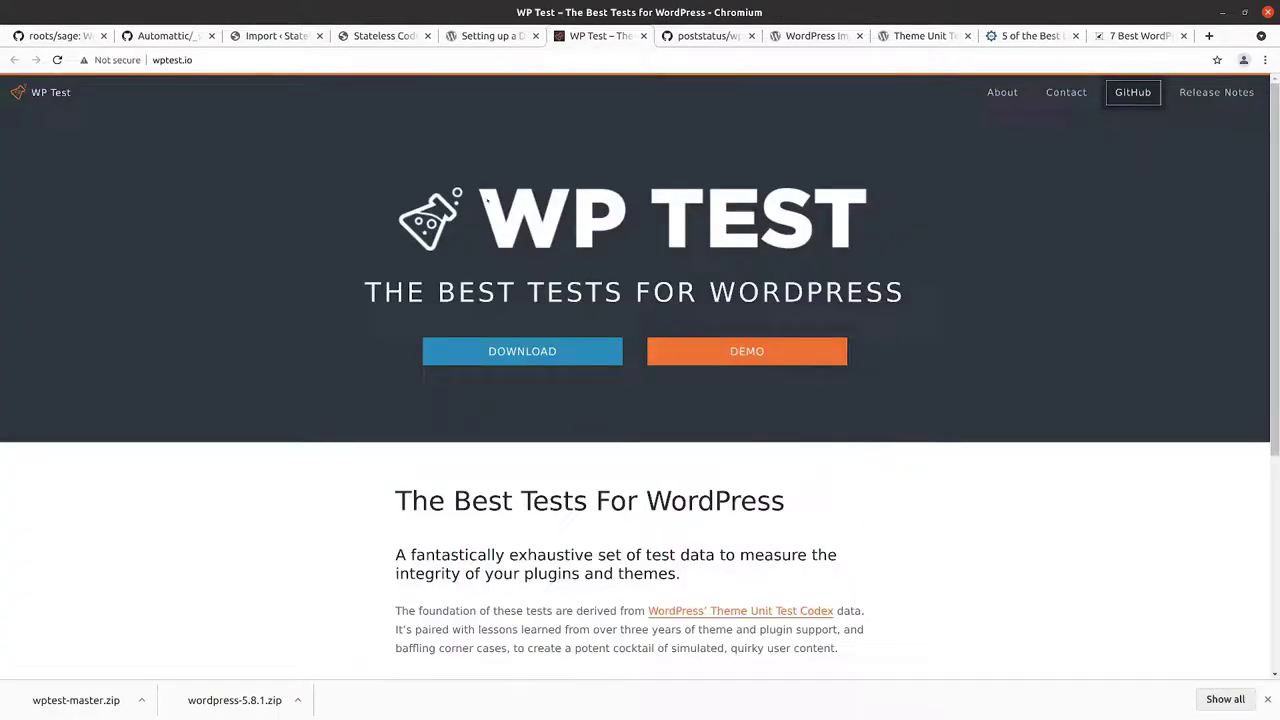
click(515, 37)
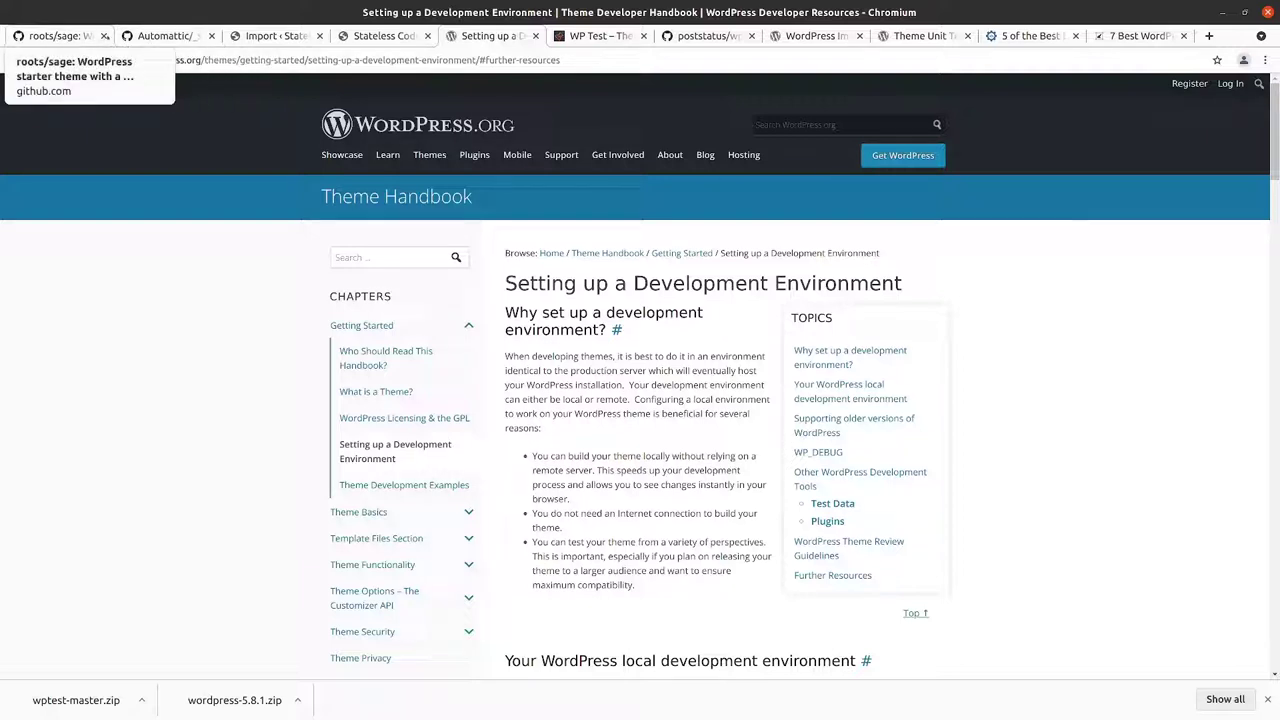
click(160, 36)
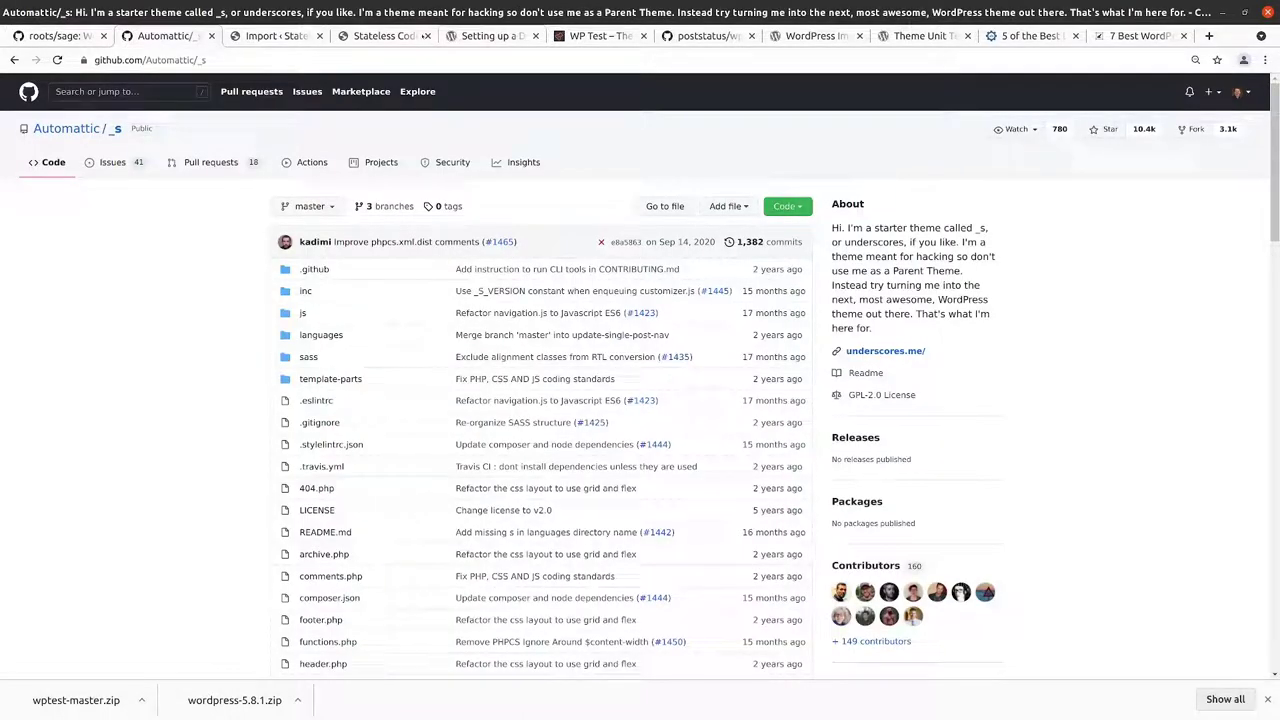
Step: Scroll the handbook's Theme Development Examples to The Underscores theme, then view the Automattic/_s repository
click(491, 36)
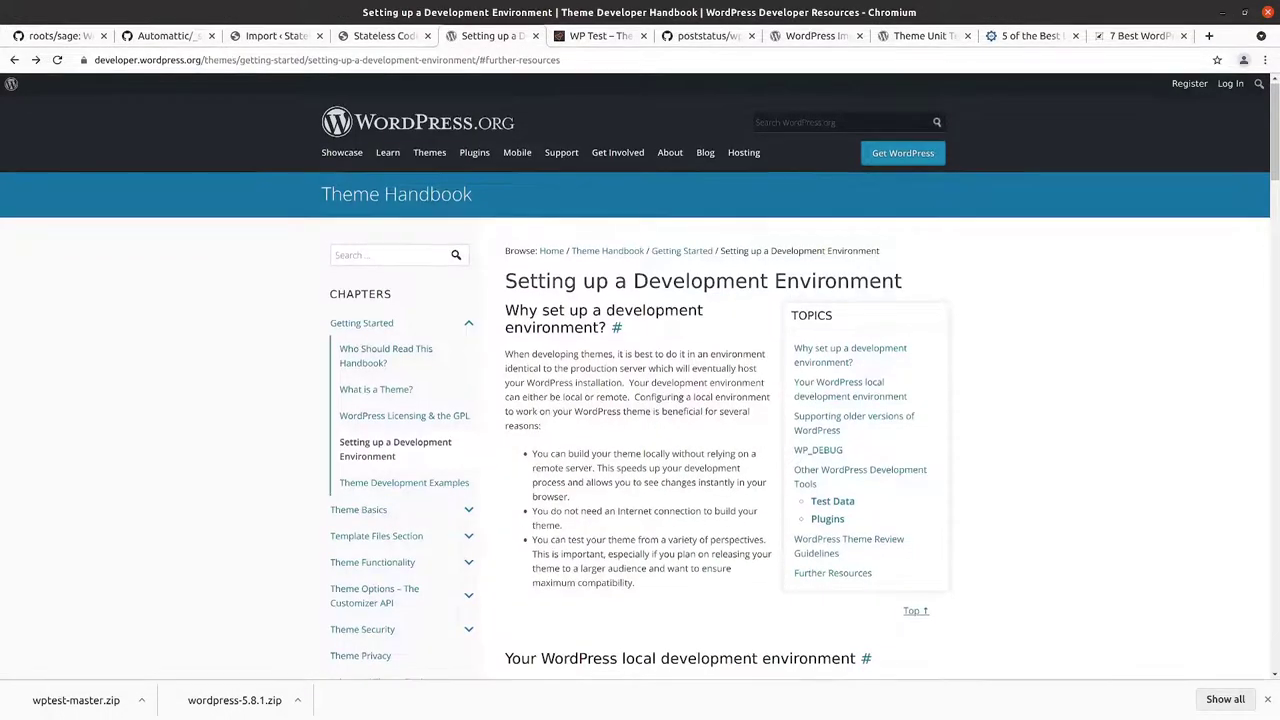
scroll(700, 400, down, 5)
scroll(377, 315, up, 3)
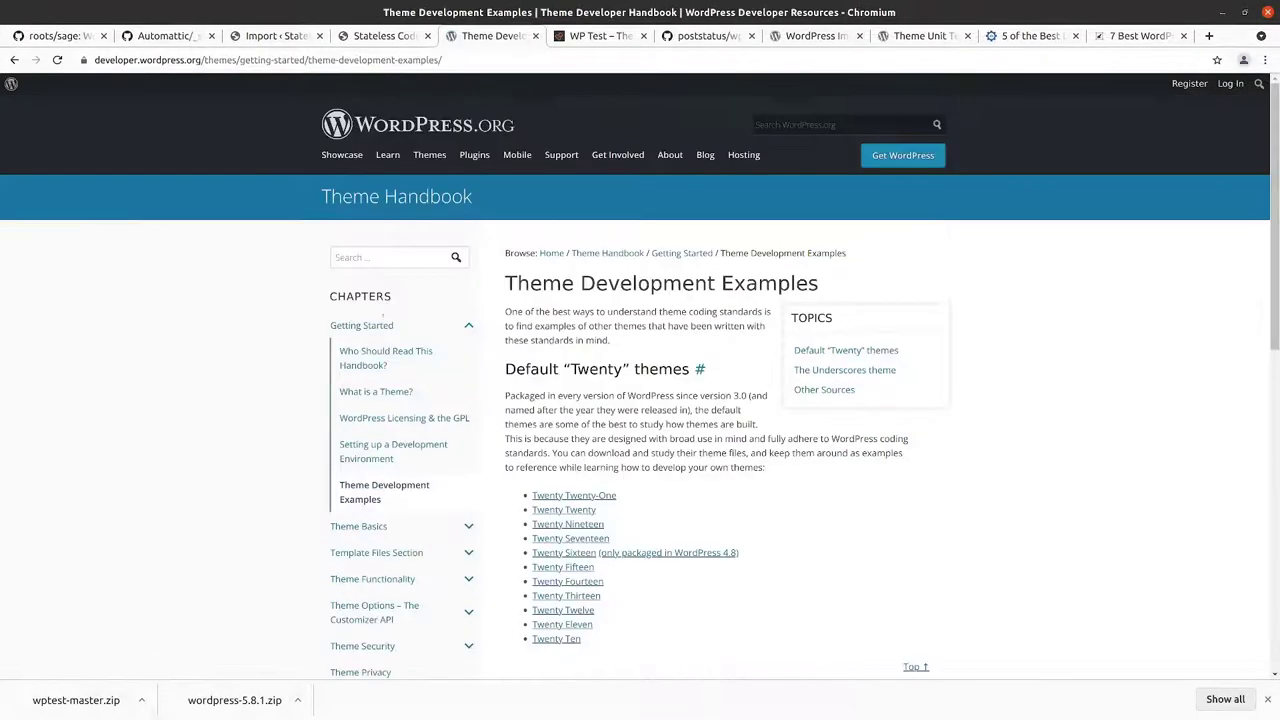
scroll(537, 339, down, 5)
scroll(537, 339, down, 3)
scroll(547, 332, up, 3)
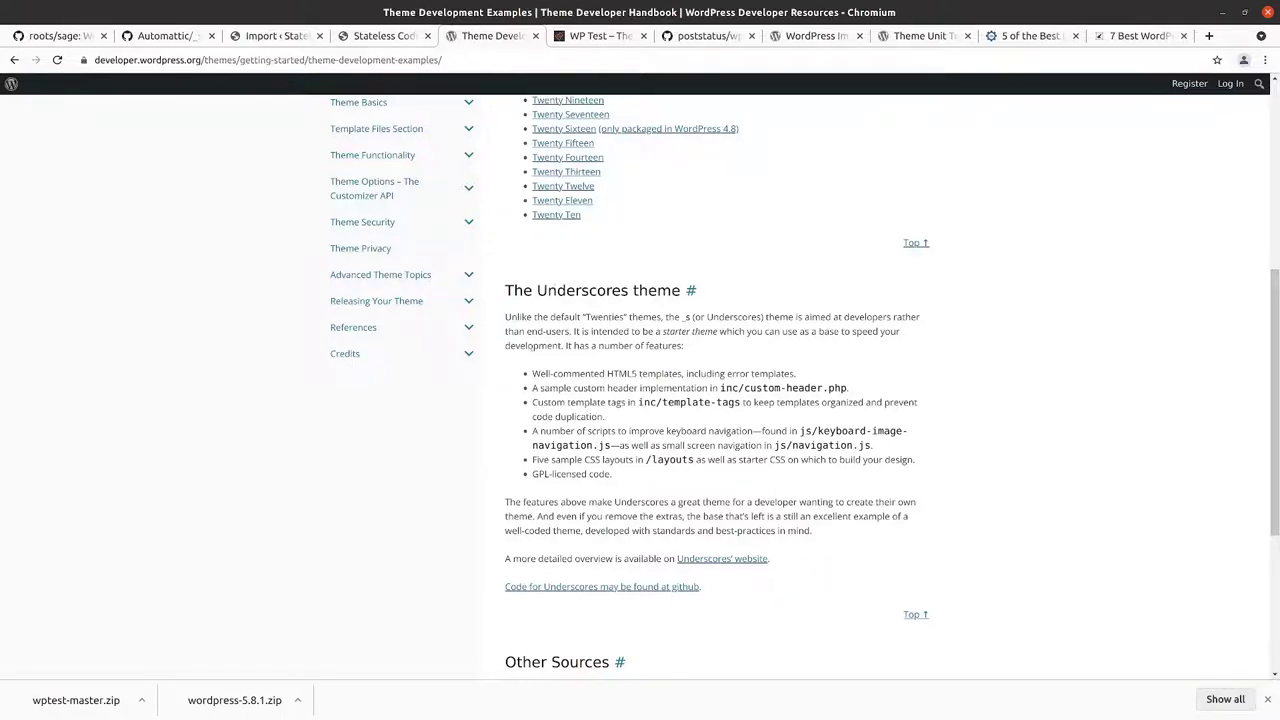
click(149, 35)
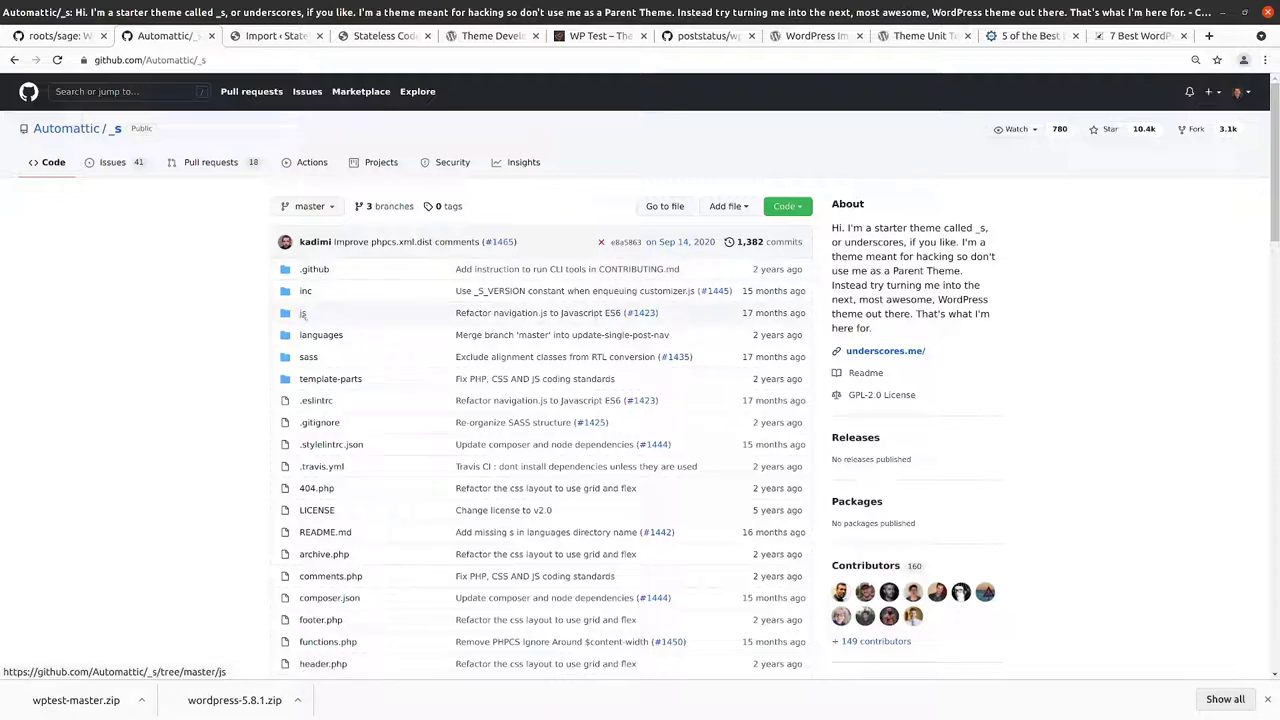
click(303, 314)
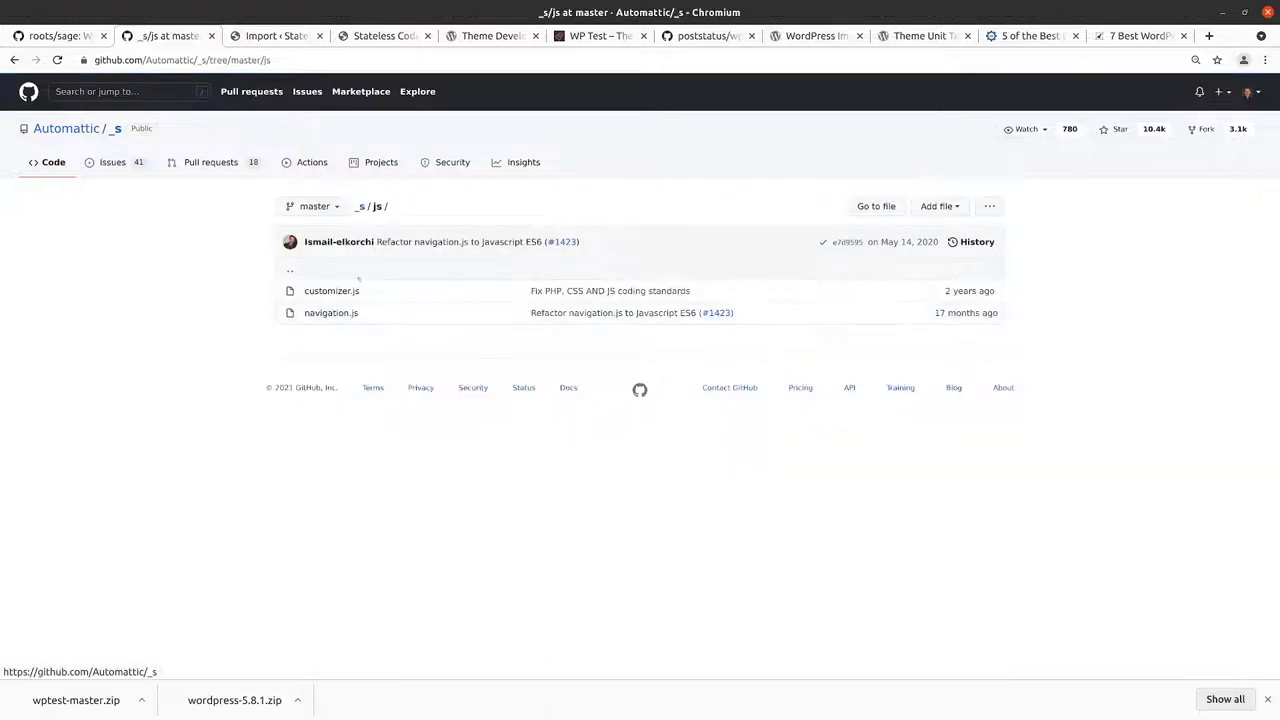
click(350, 314)
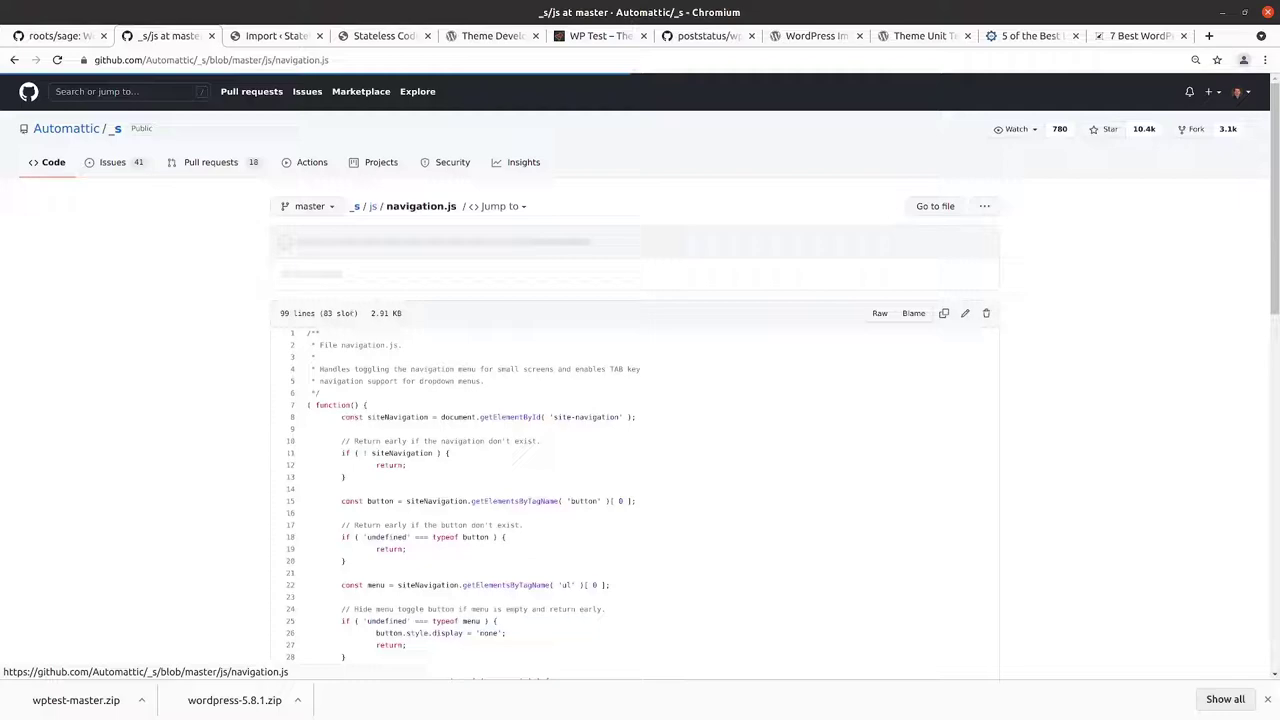
scroll(640, 400, down, 6)
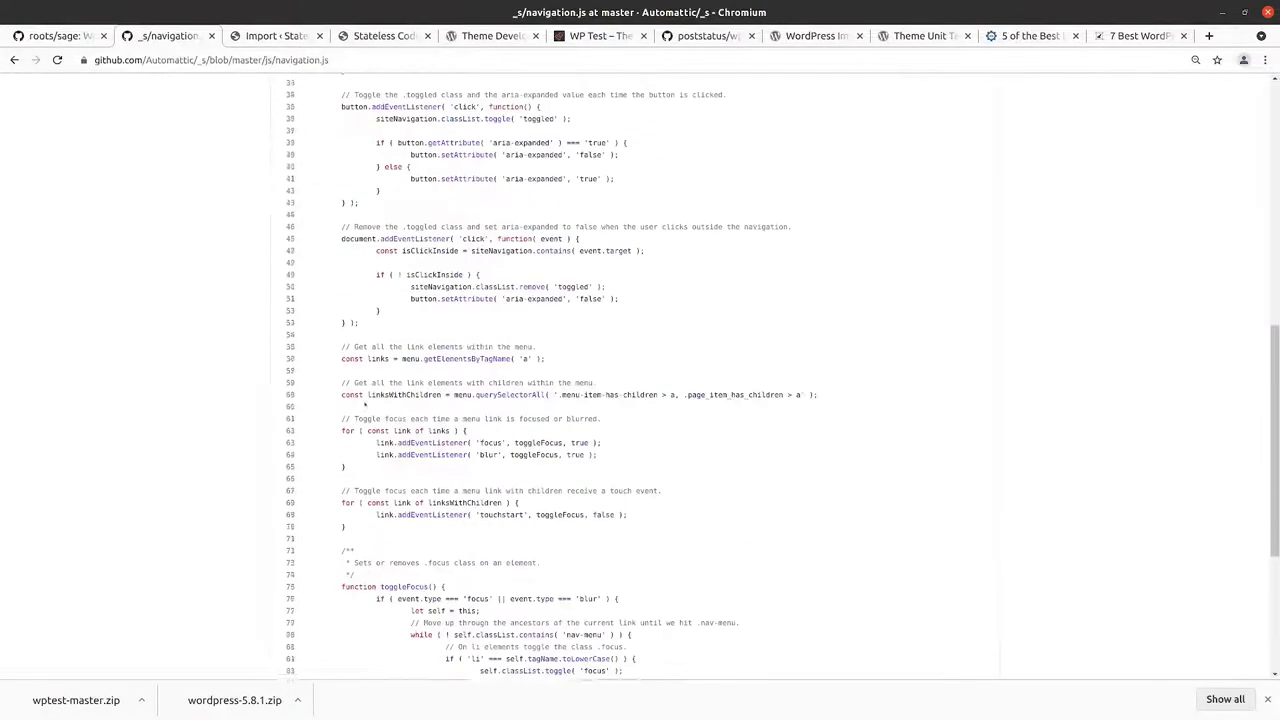
scroll(366, 404, down, 3)
scroll(366, 404, up, 10)
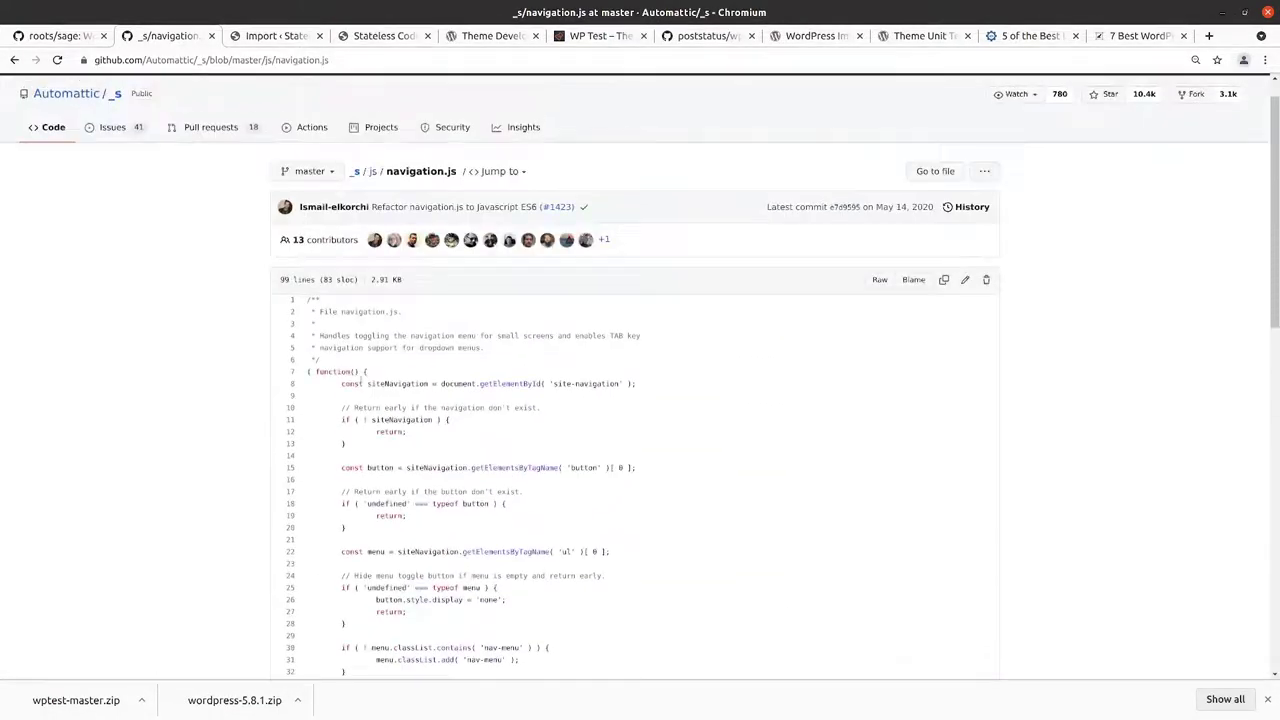
click(110, 163)
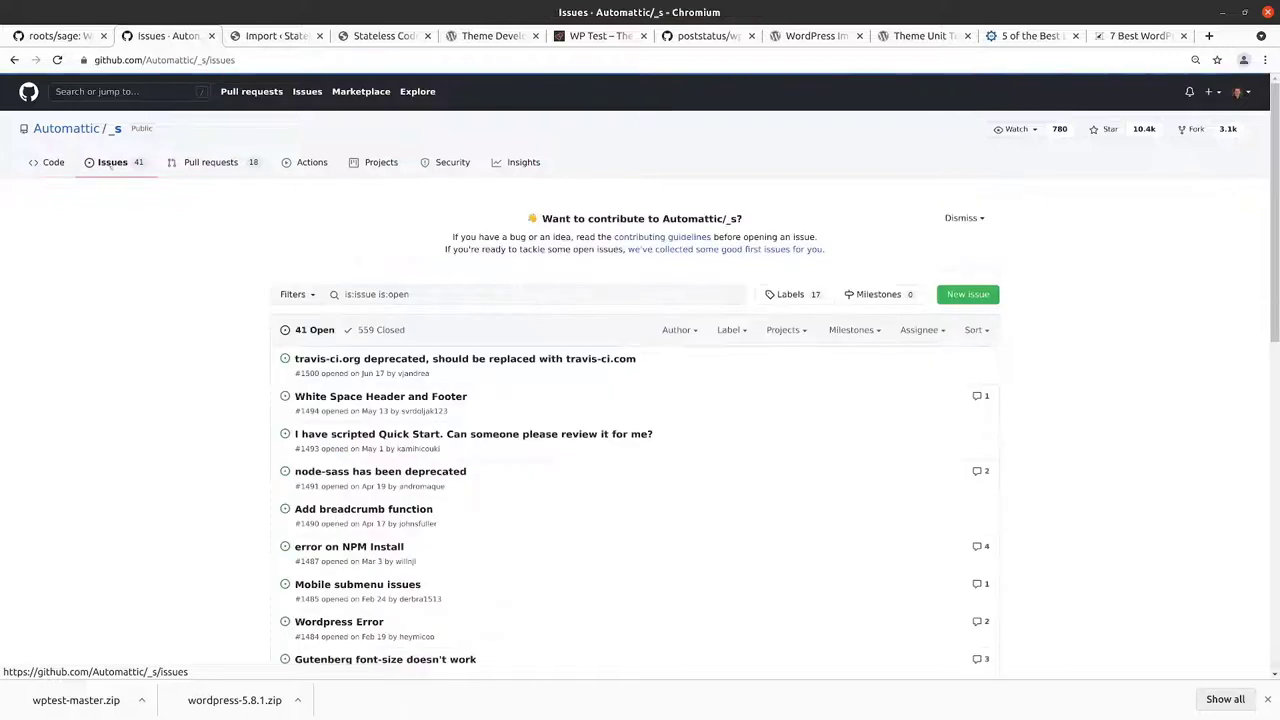
click(205, 166)
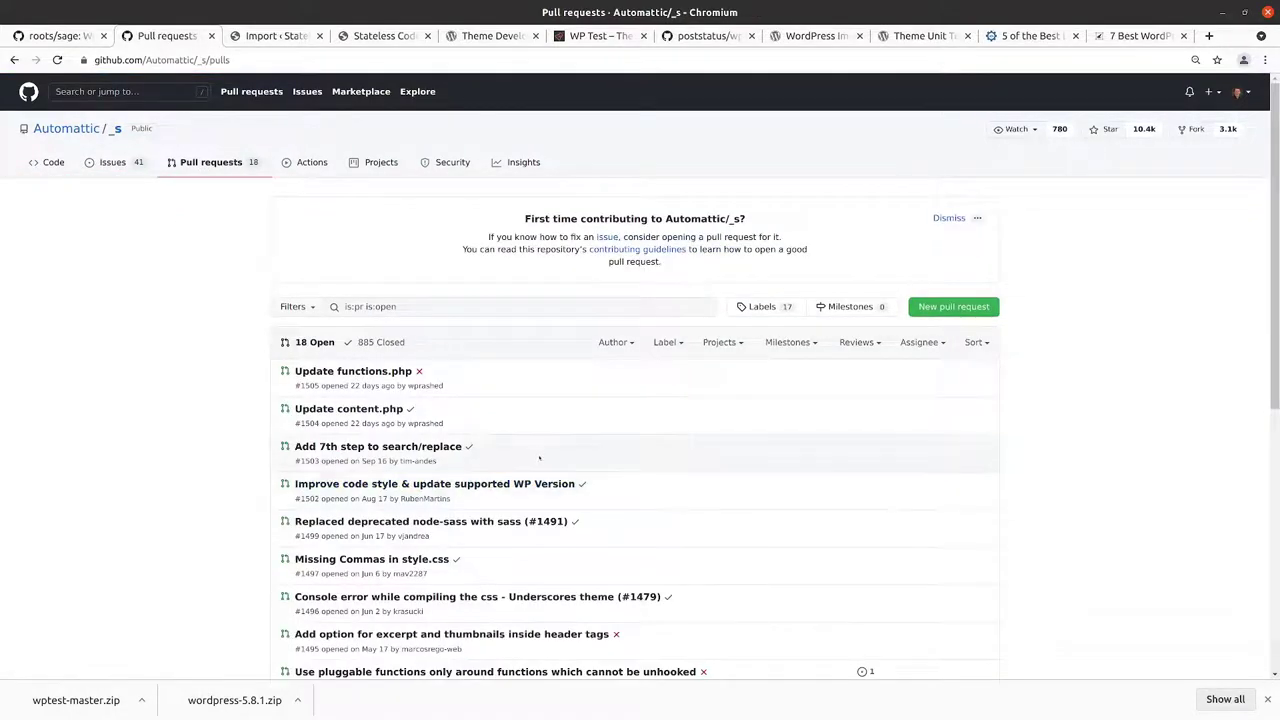
scroll(370, 505, down, 3)
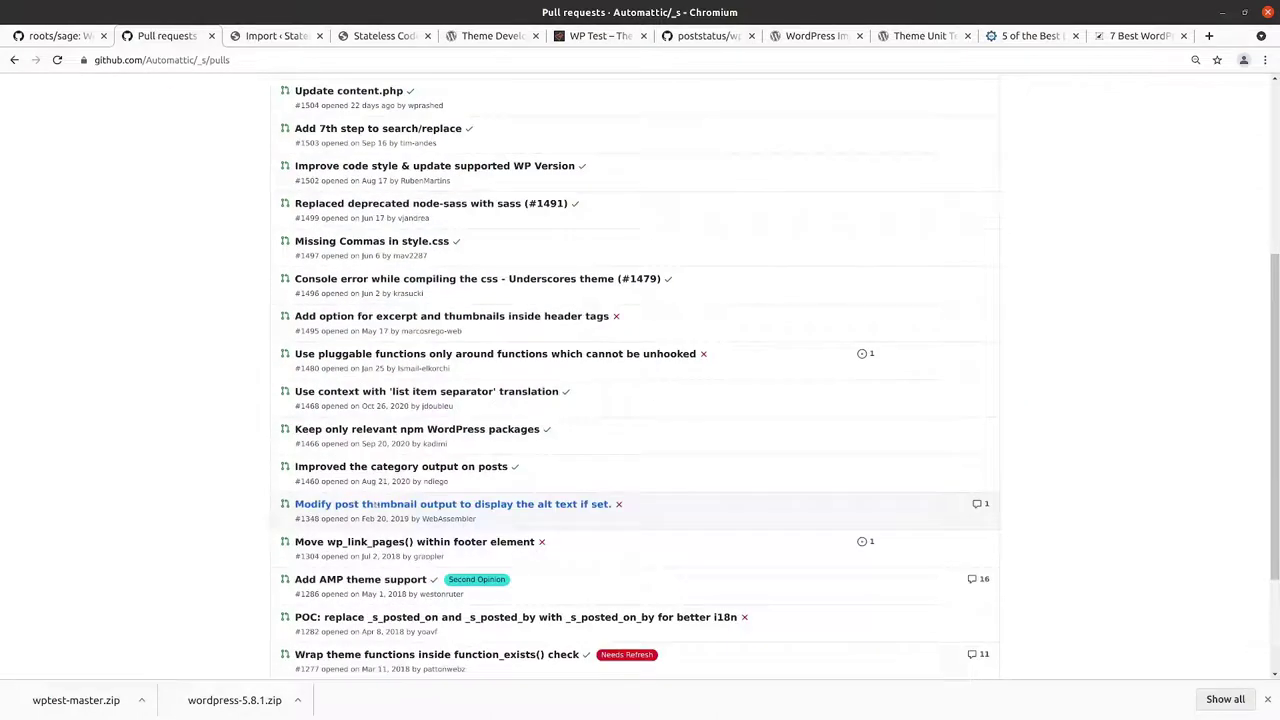
scroll(485, 301, up, 5)
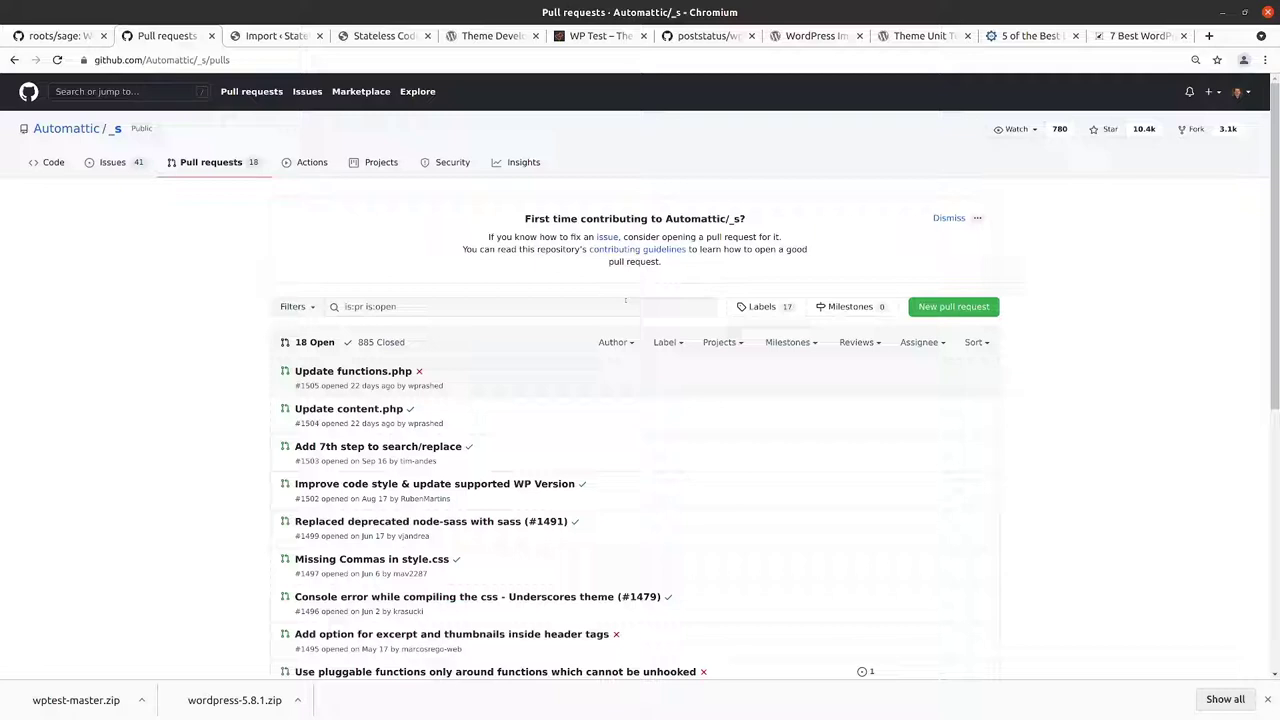
click(50, 162)
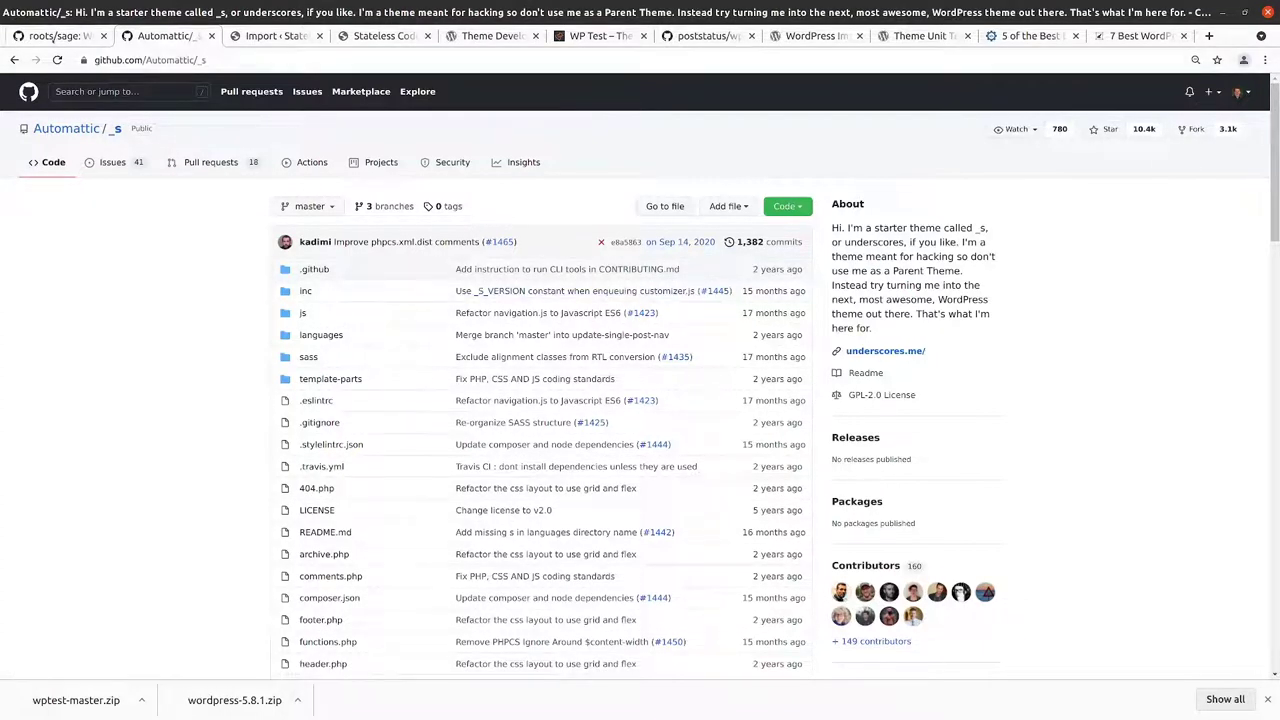
Step: Scroll the roots/sage README to Requirements (PHP >= 7.3.0, Node.js >= 12.14.0) and Theme installation
click(52, 37)
scroll(144, 316, down, 10)
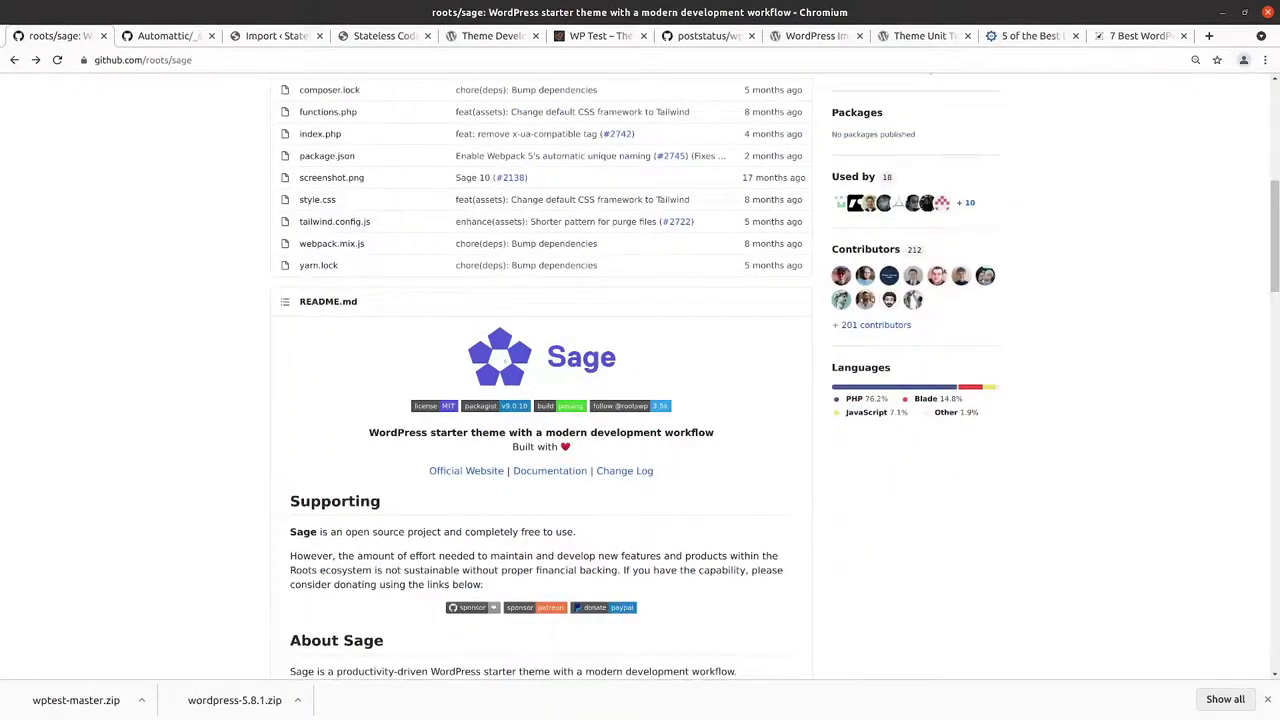
scroll(985, 459, up, 5)
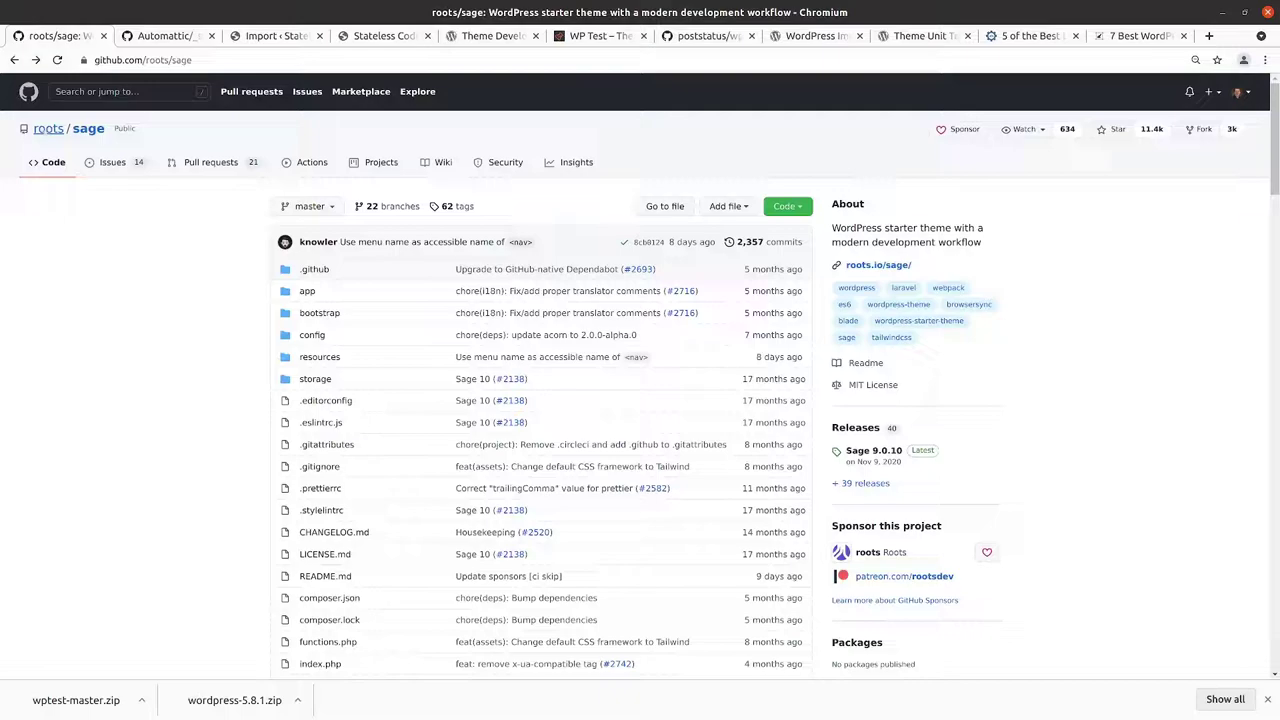
scroll(130, 188, down, 3)
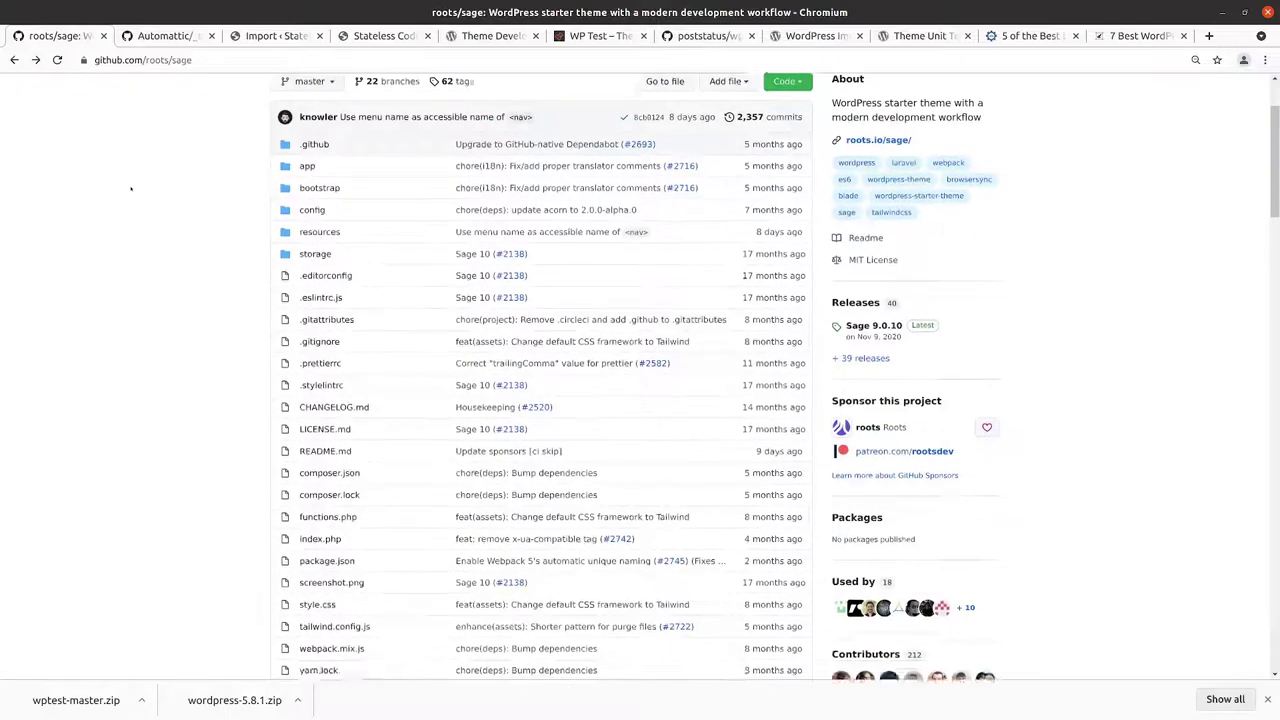
scroll(130, 188, down, 3)
scroll(213, 276, up, 5)
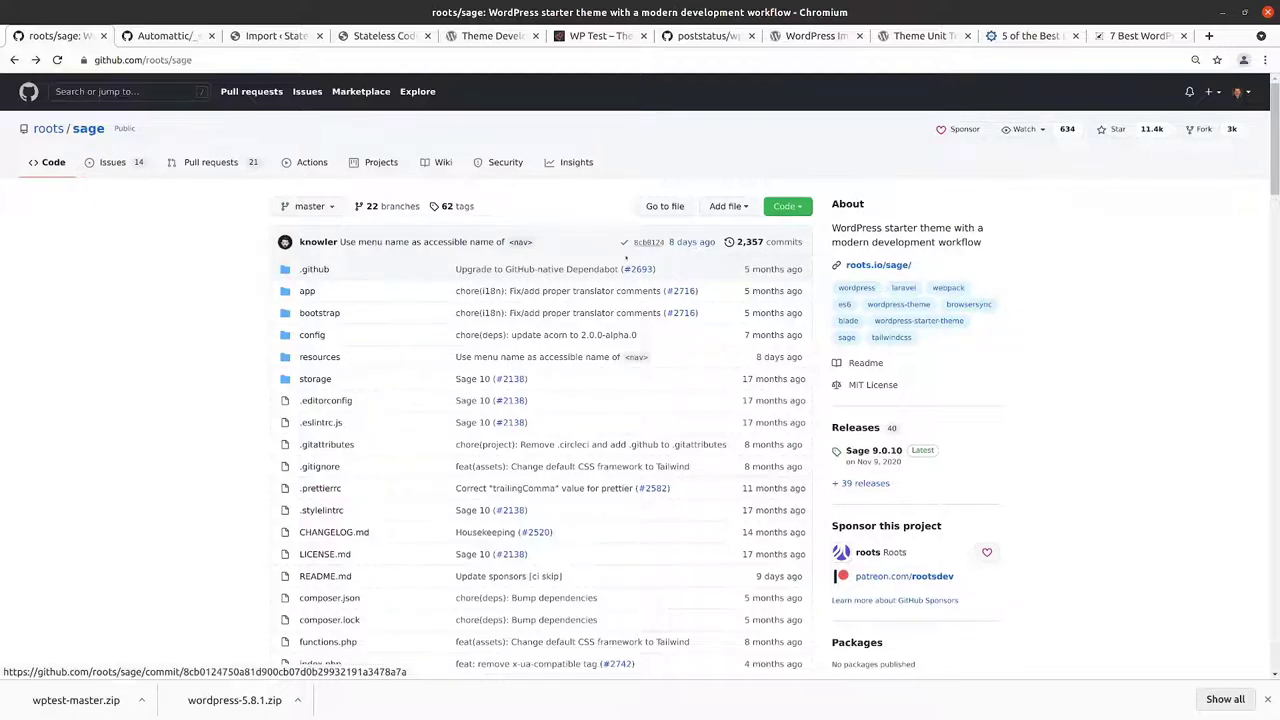
scroll(233, 447, down, 5)
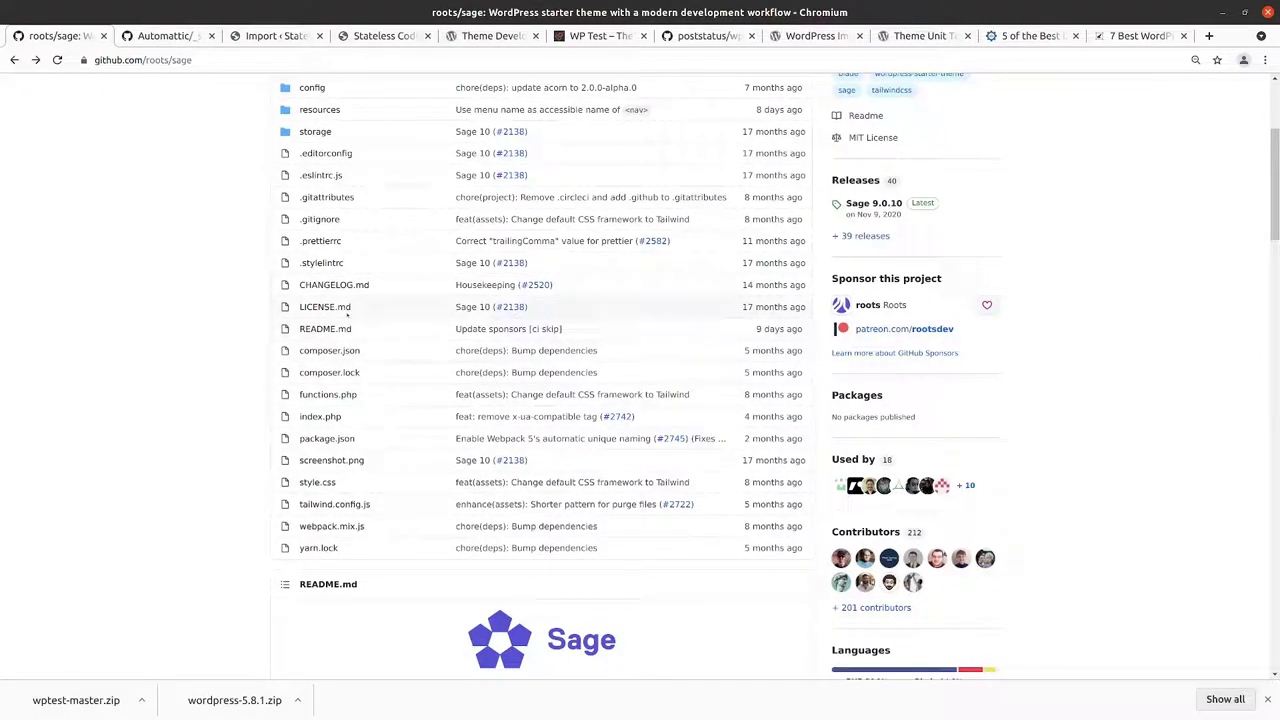
scroll(679, 172, up, 5)
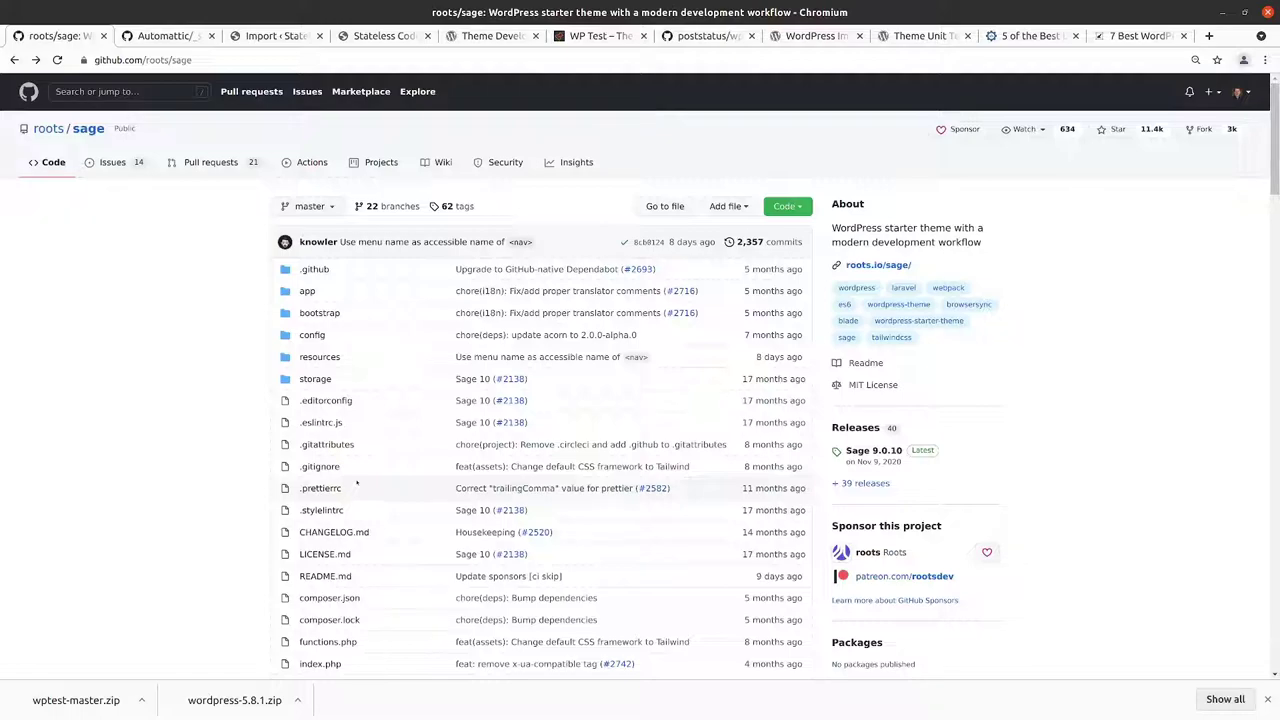
scroll(345, 568, down, 5)
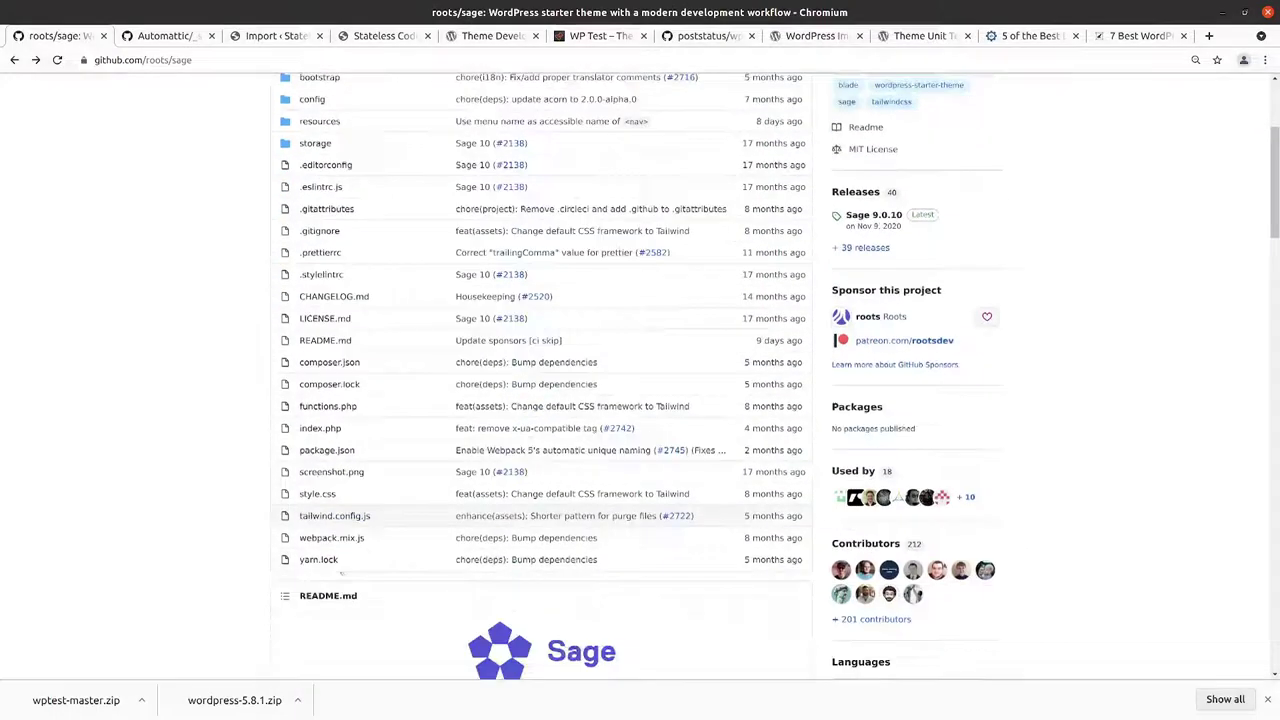
scroll(342, 566, up, 5)
scroll(350, 550, down, 2)
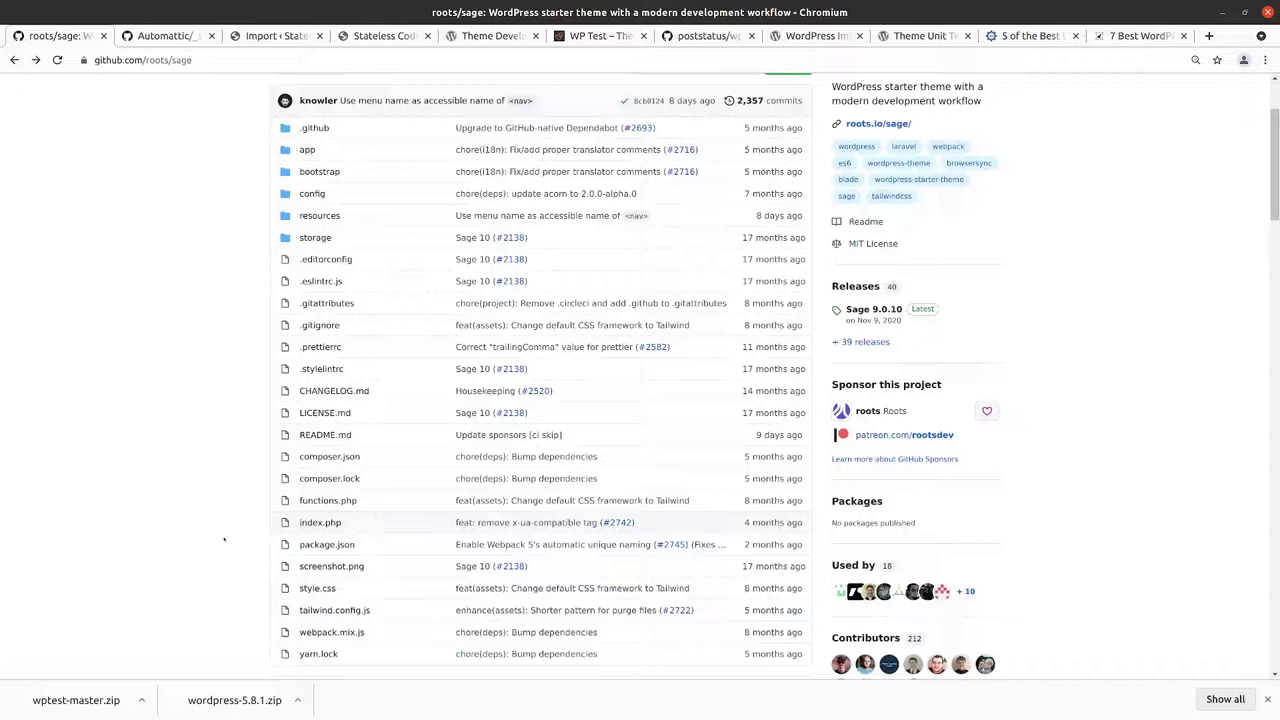
scroll(247, 527, down, 3)
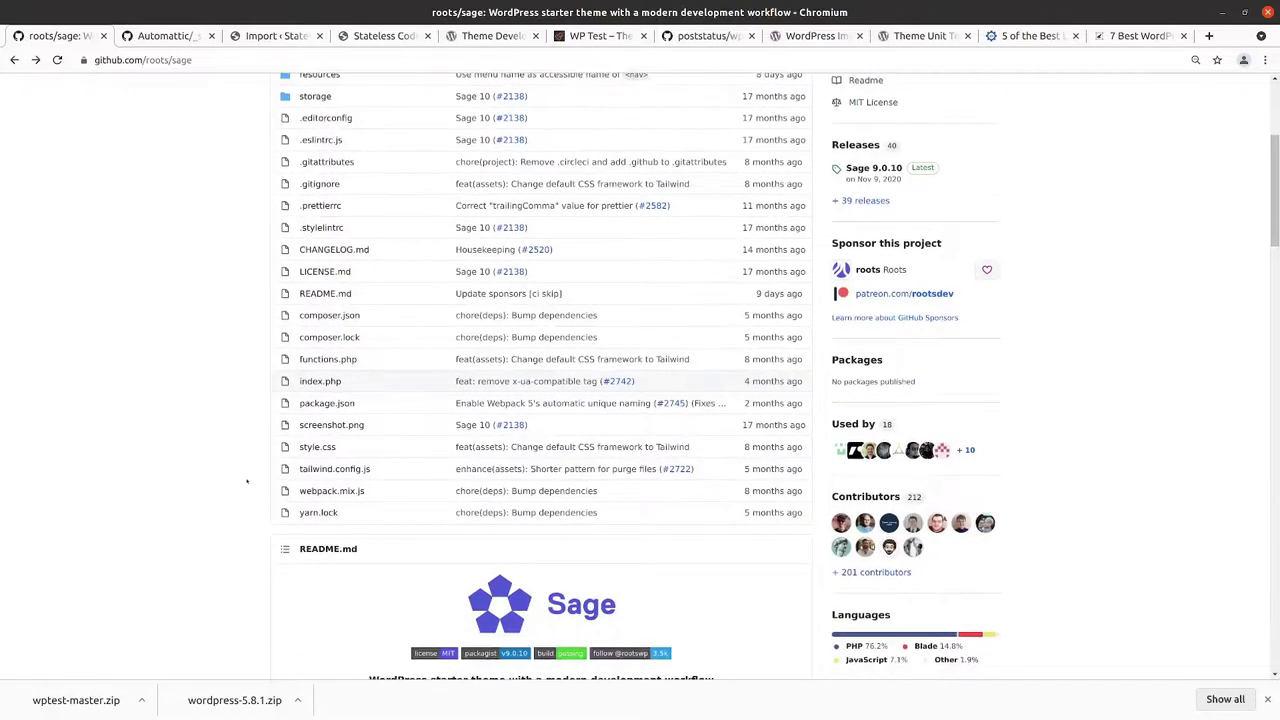
scroll(247, 482, up, 3)
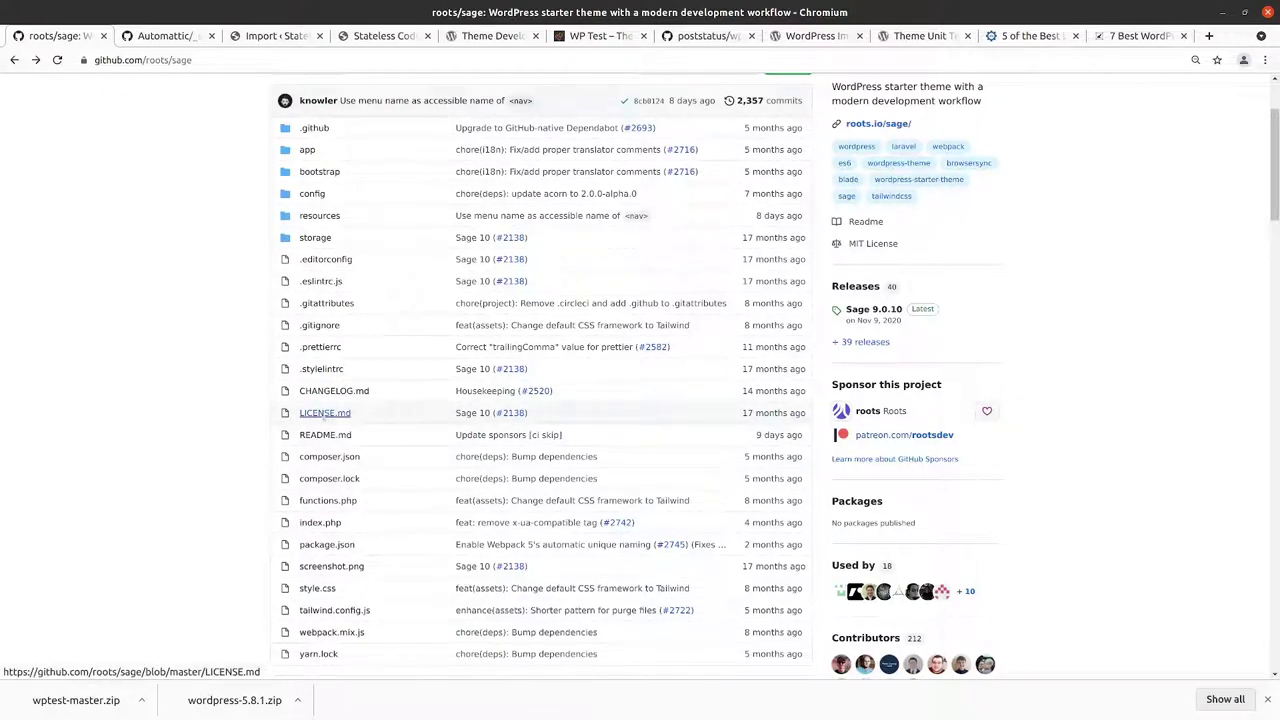
scroll(372, 427, down, 6)
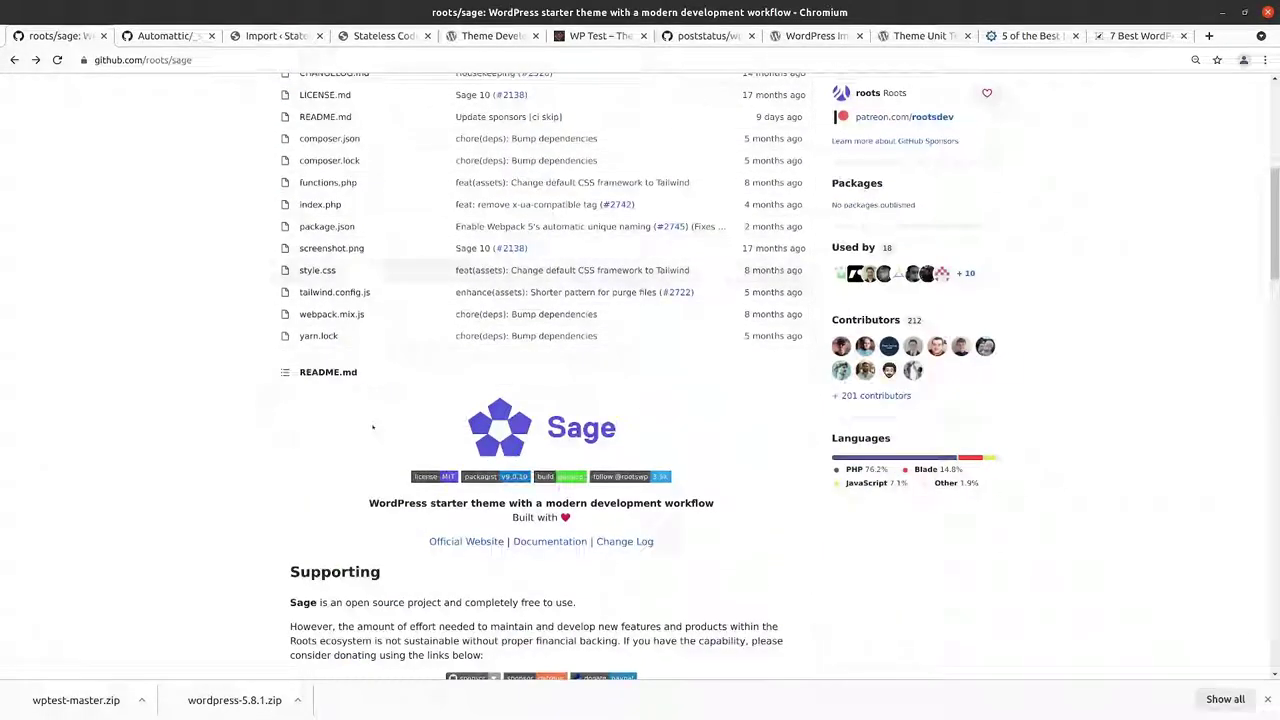
scroll(372, 427, down, 10)
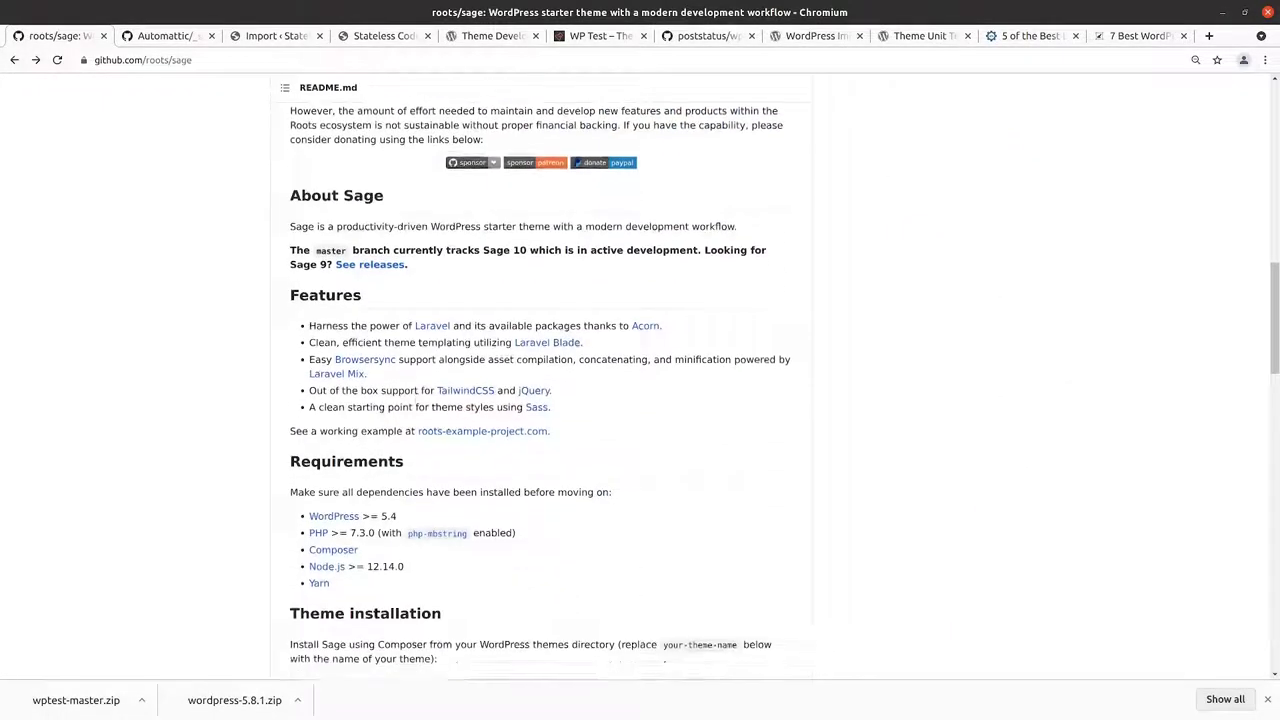
scroll(459, 453, down, 6)
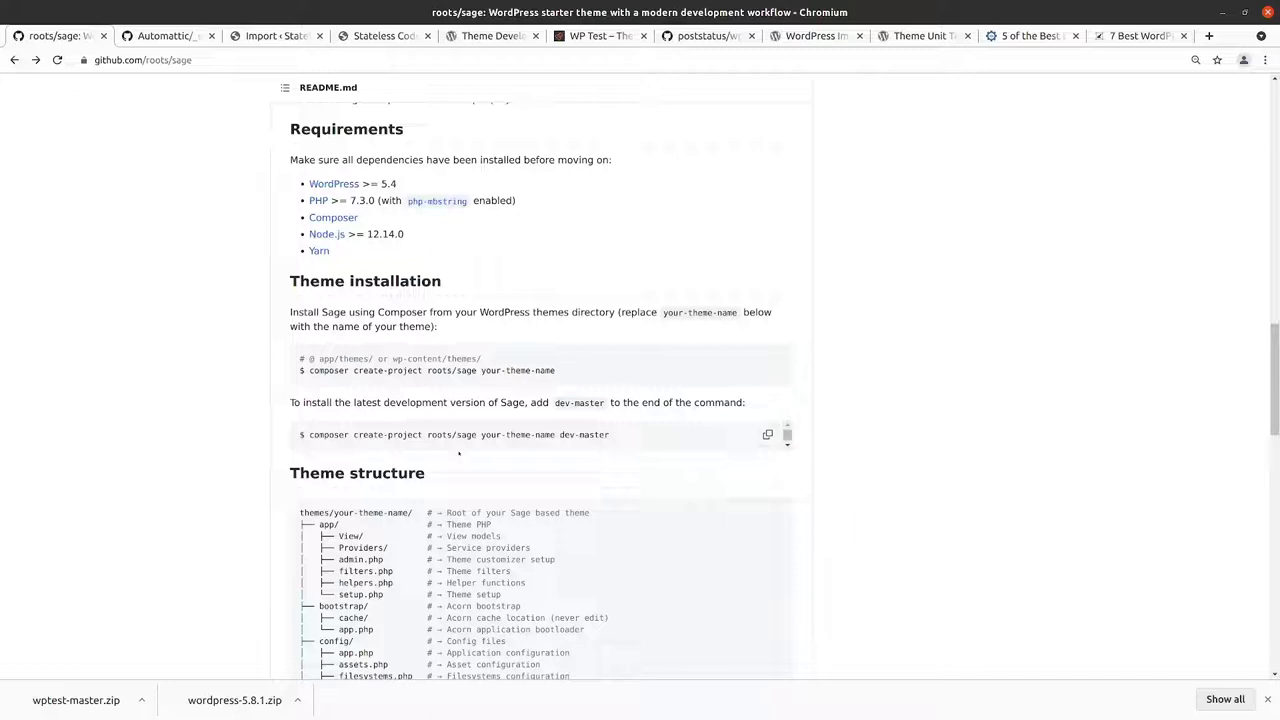
scroll(484, 419, up, 2)
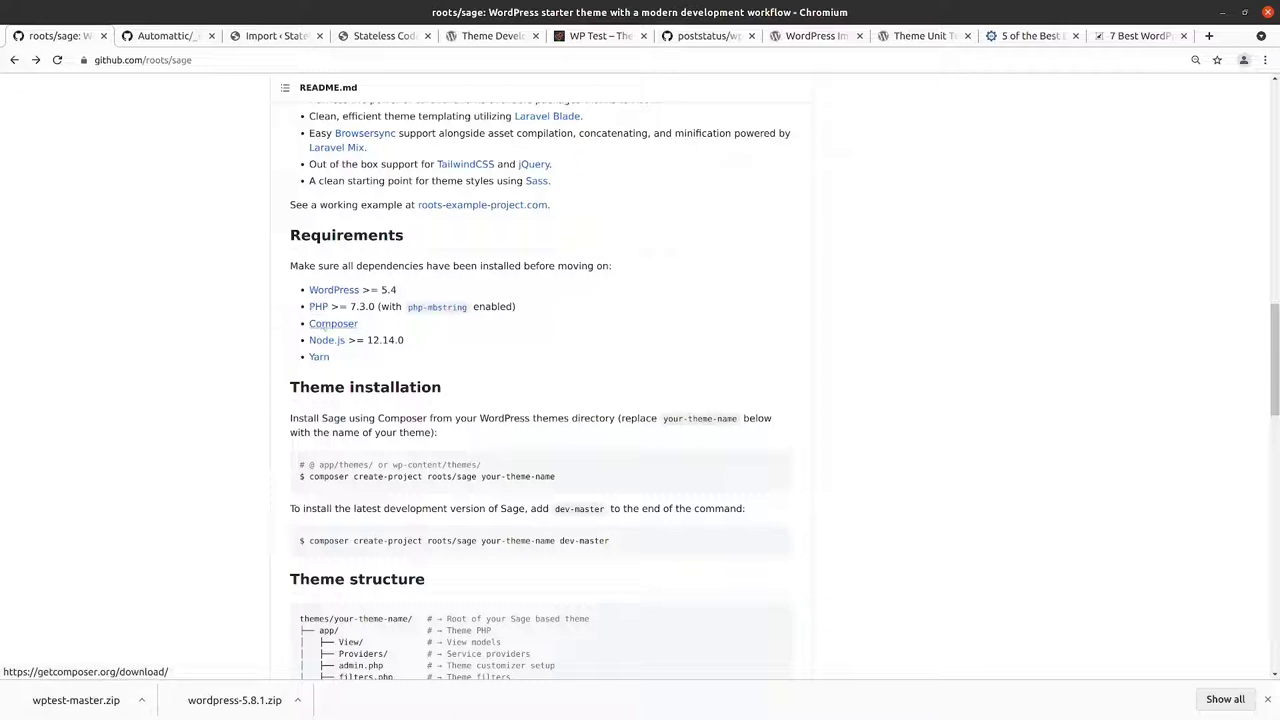
Step: Open the Composer link in a new tab showing the Download Composer page for v2.1.9
right_click(324, 325)
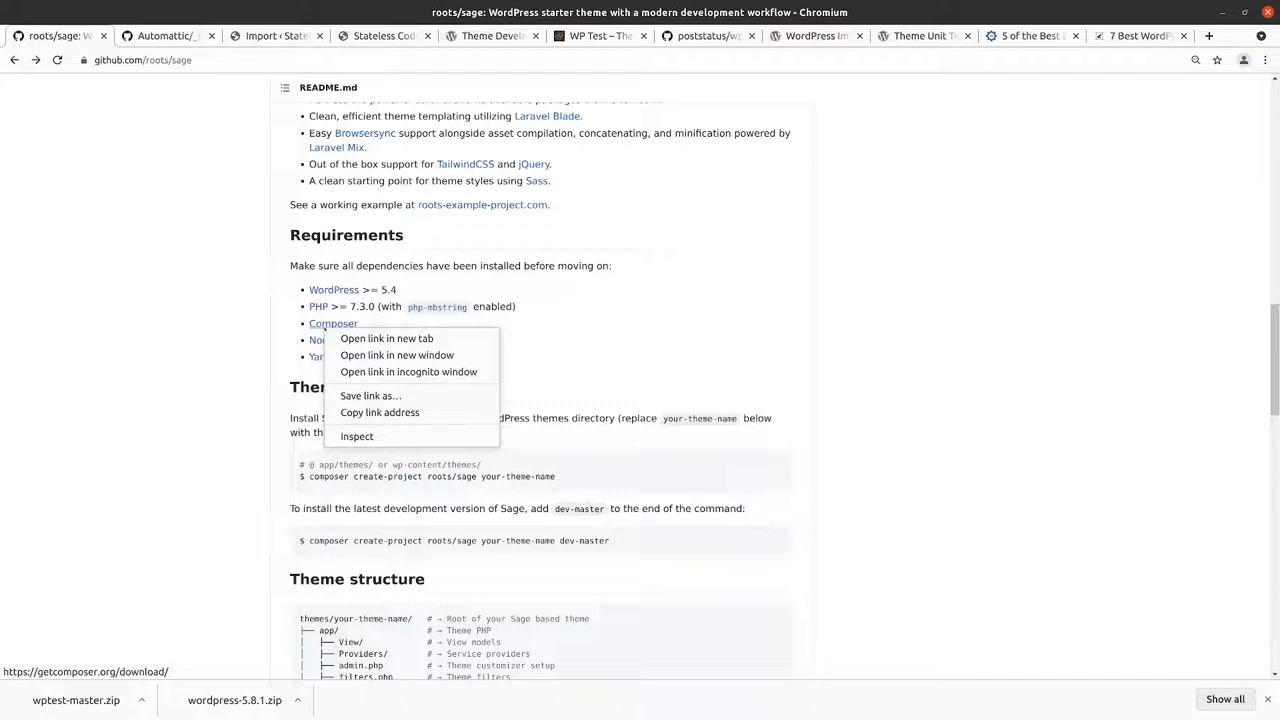
click(386, 338)
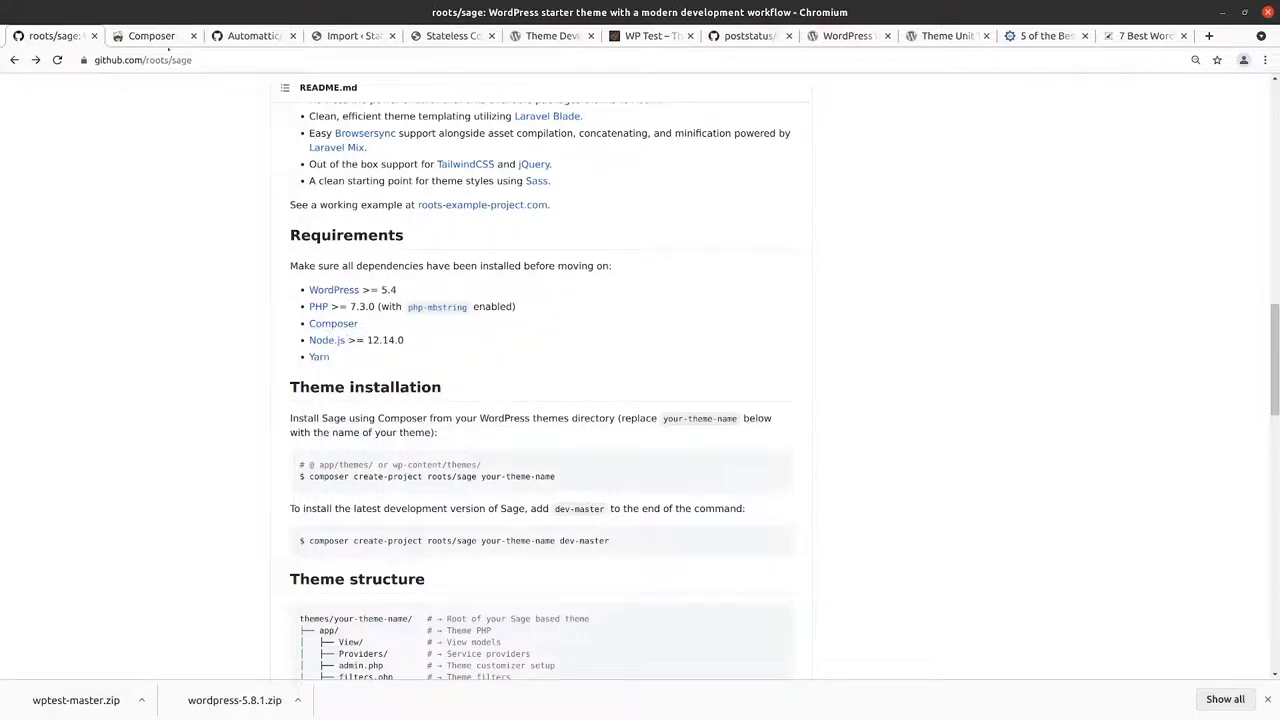
click(148, 40)
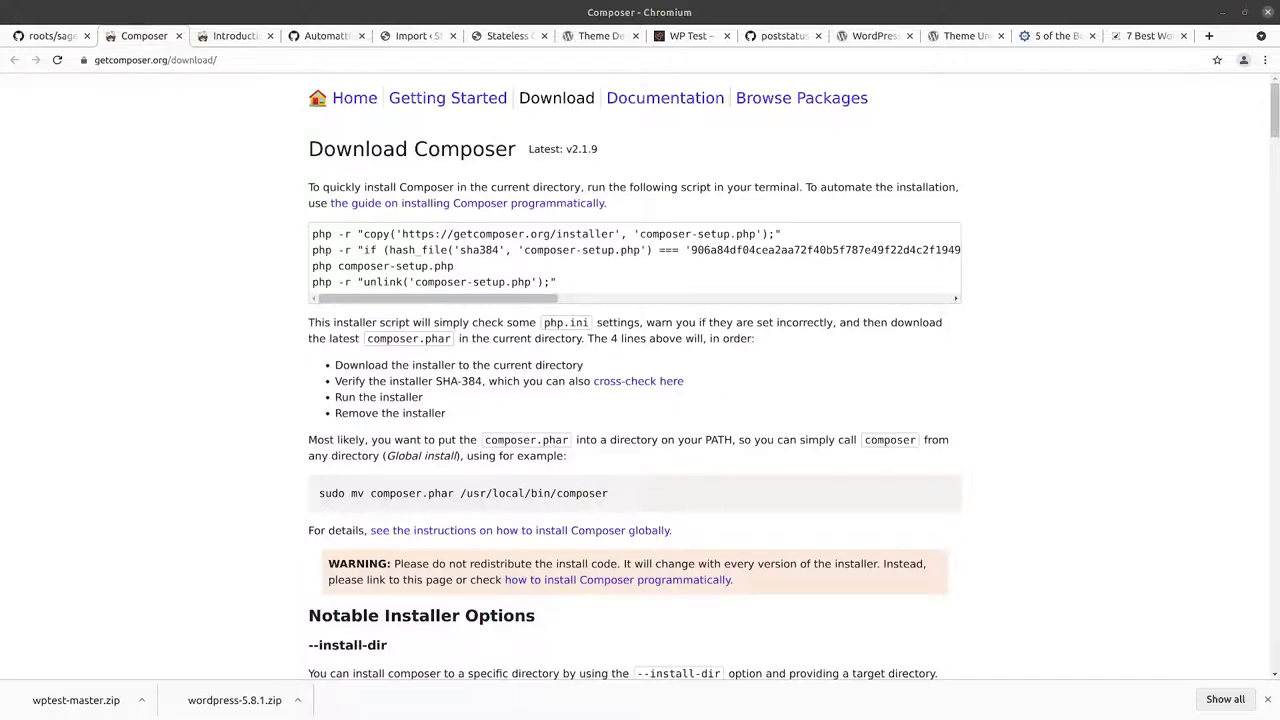
Step: In the terminal, move up to the wordpress folder, create a composer folder and enter it
key(alt+Tab)
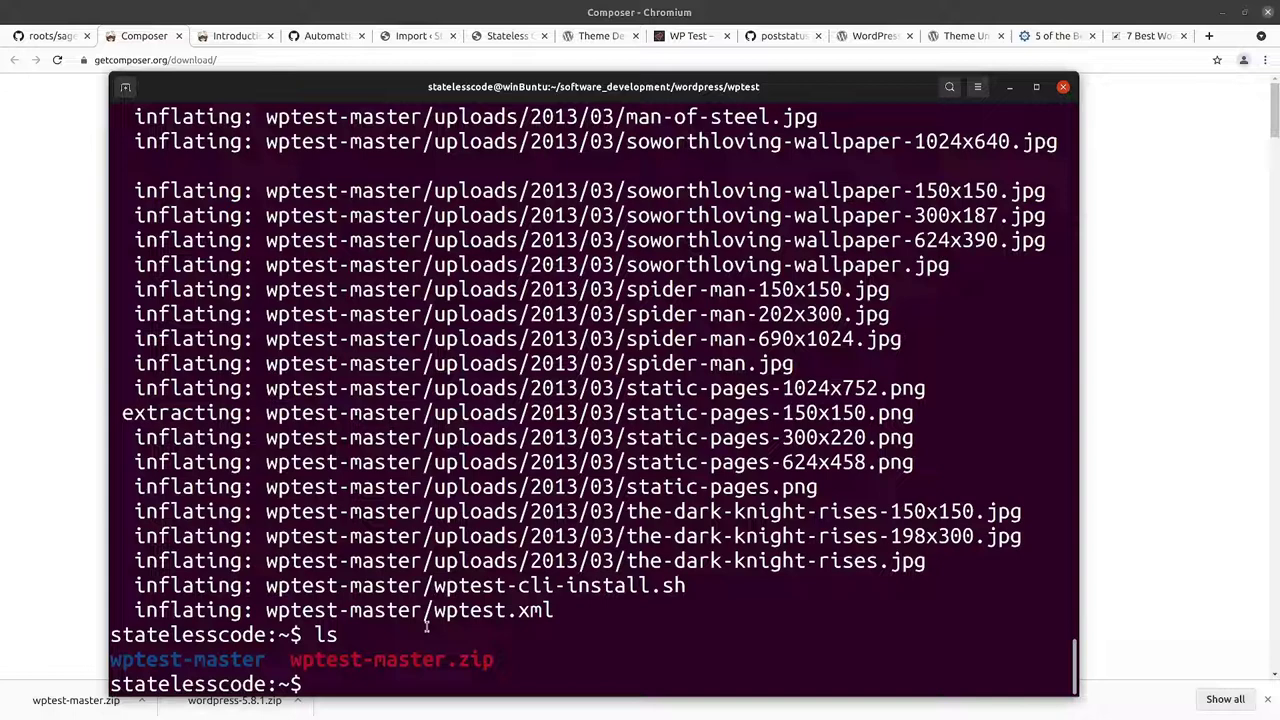
text(ls)
key(Return)
text(cd ..)
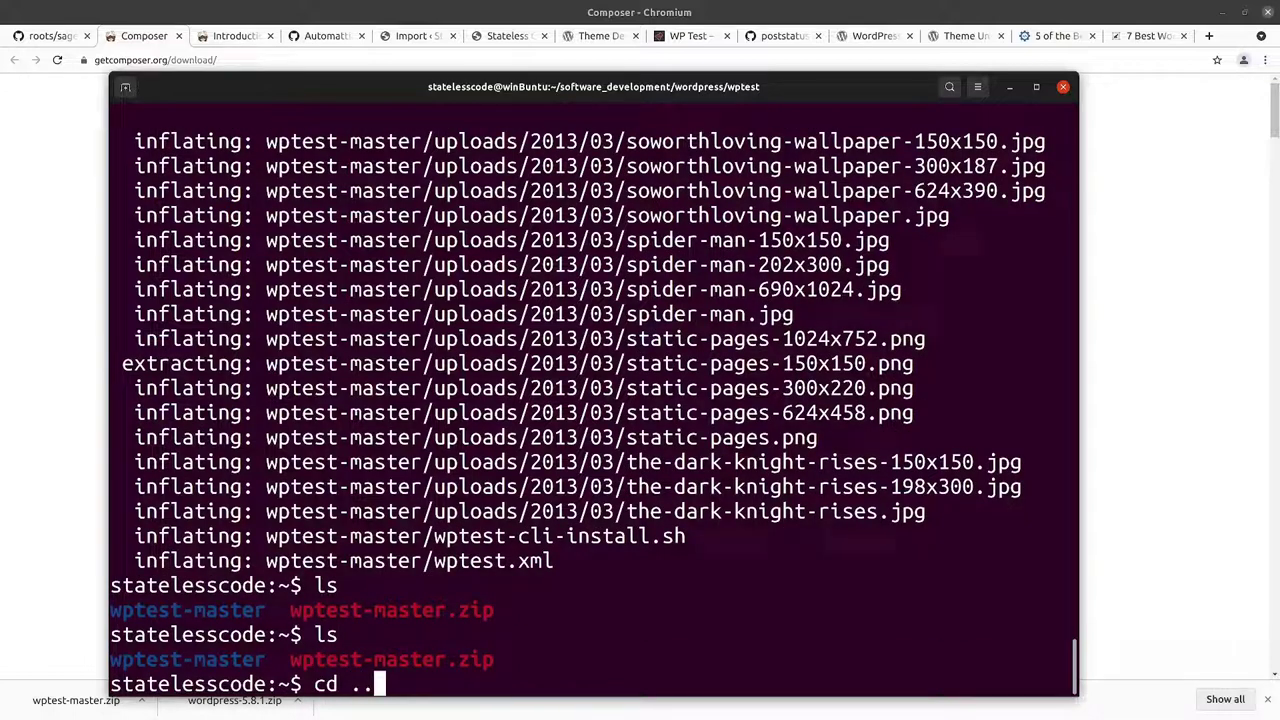
key(Return)
text(ls)
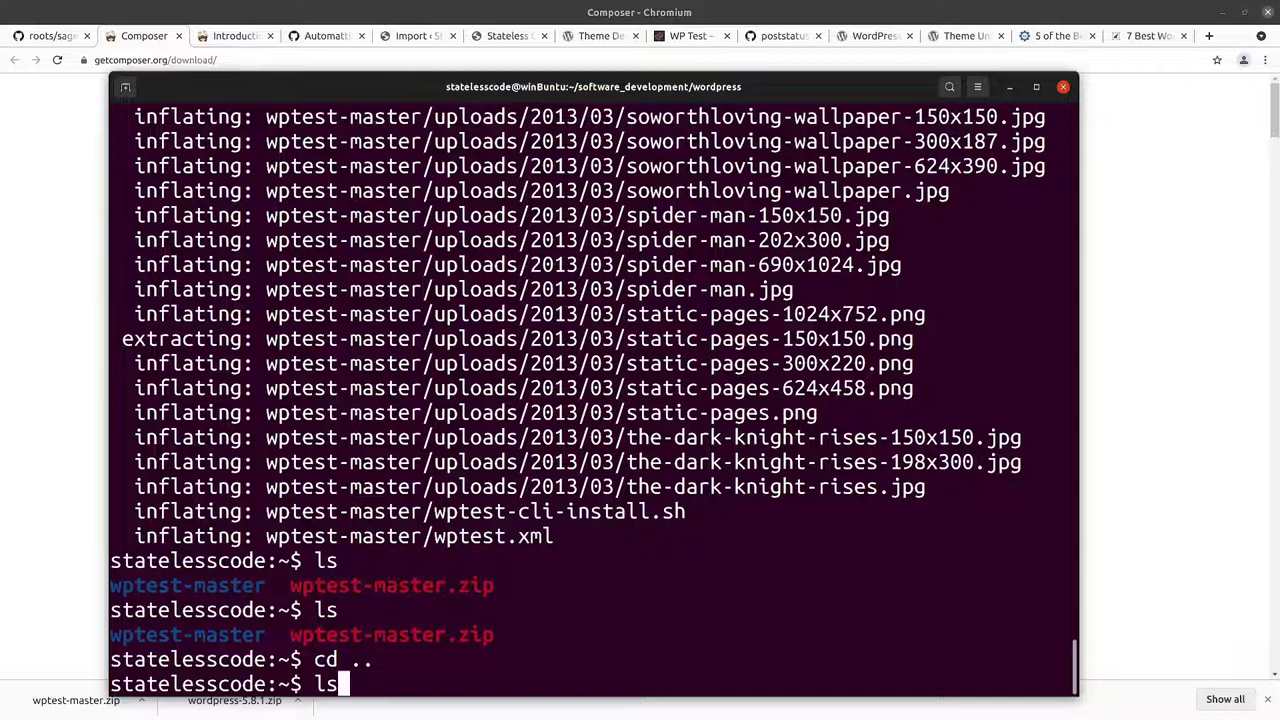
key(Return)
text(mkdi)
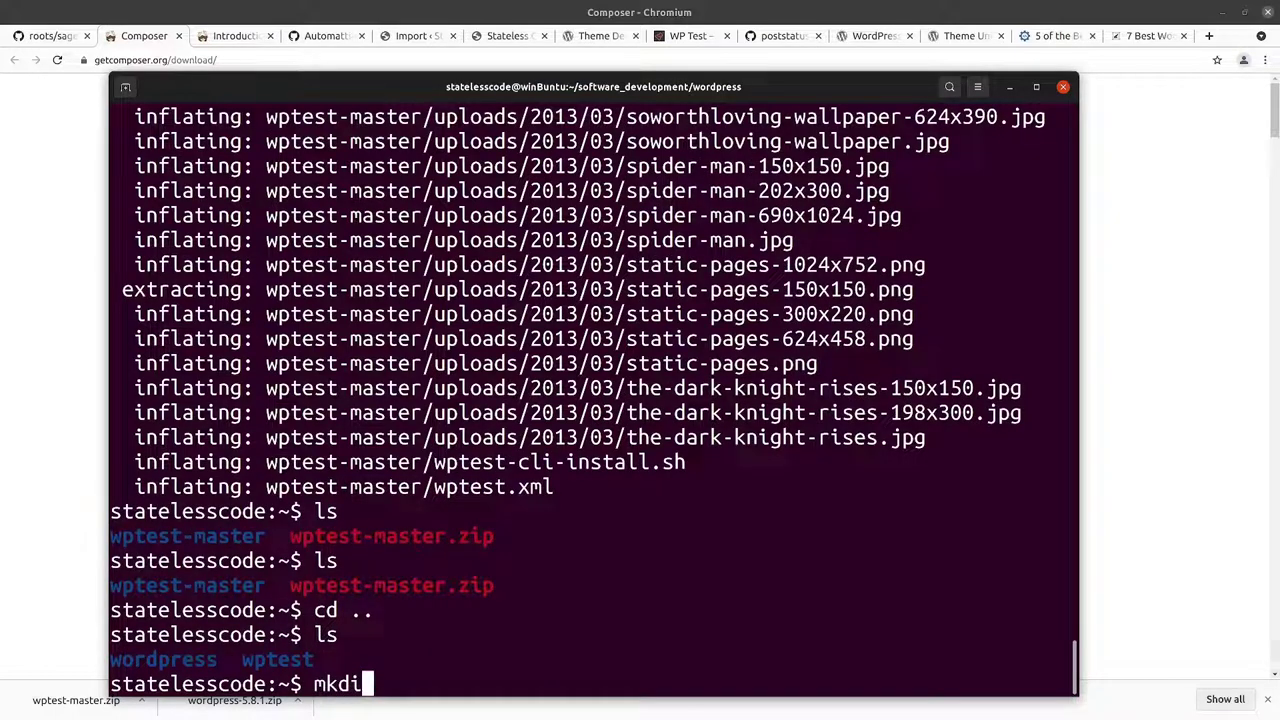
text(r composer)
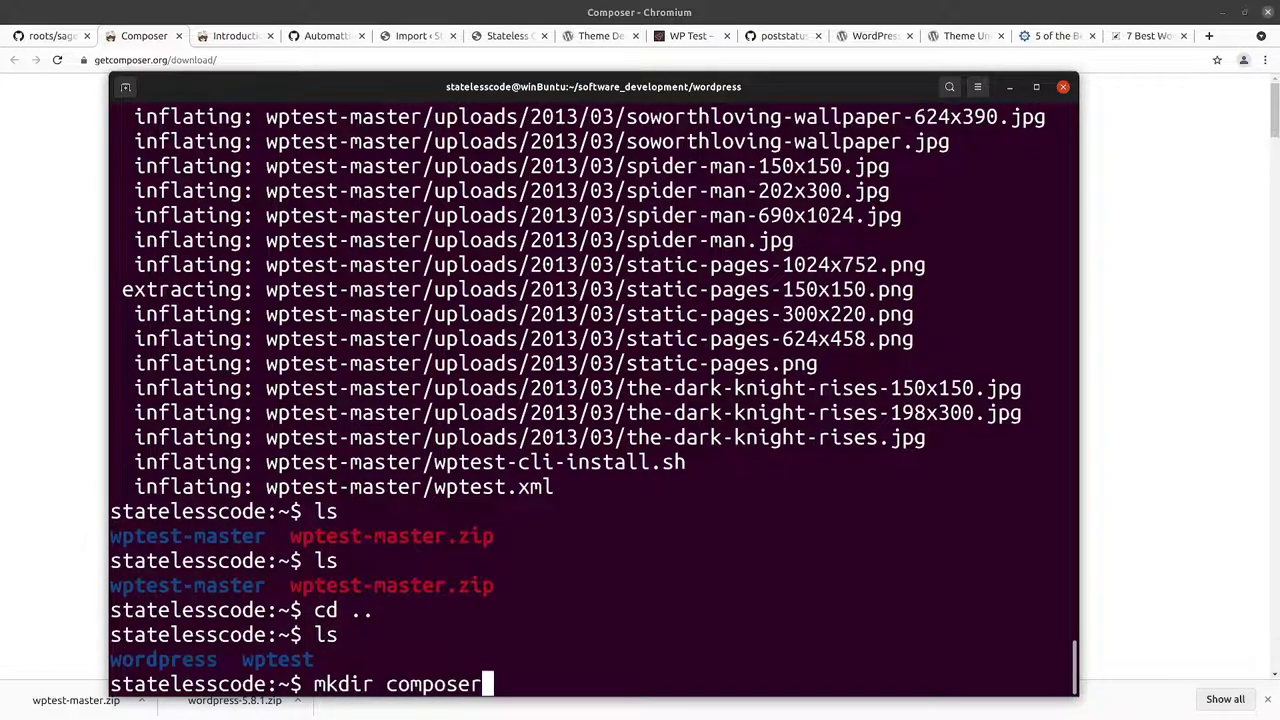
key(Return)
text(cd comp)
key(Tab)
key(Return)
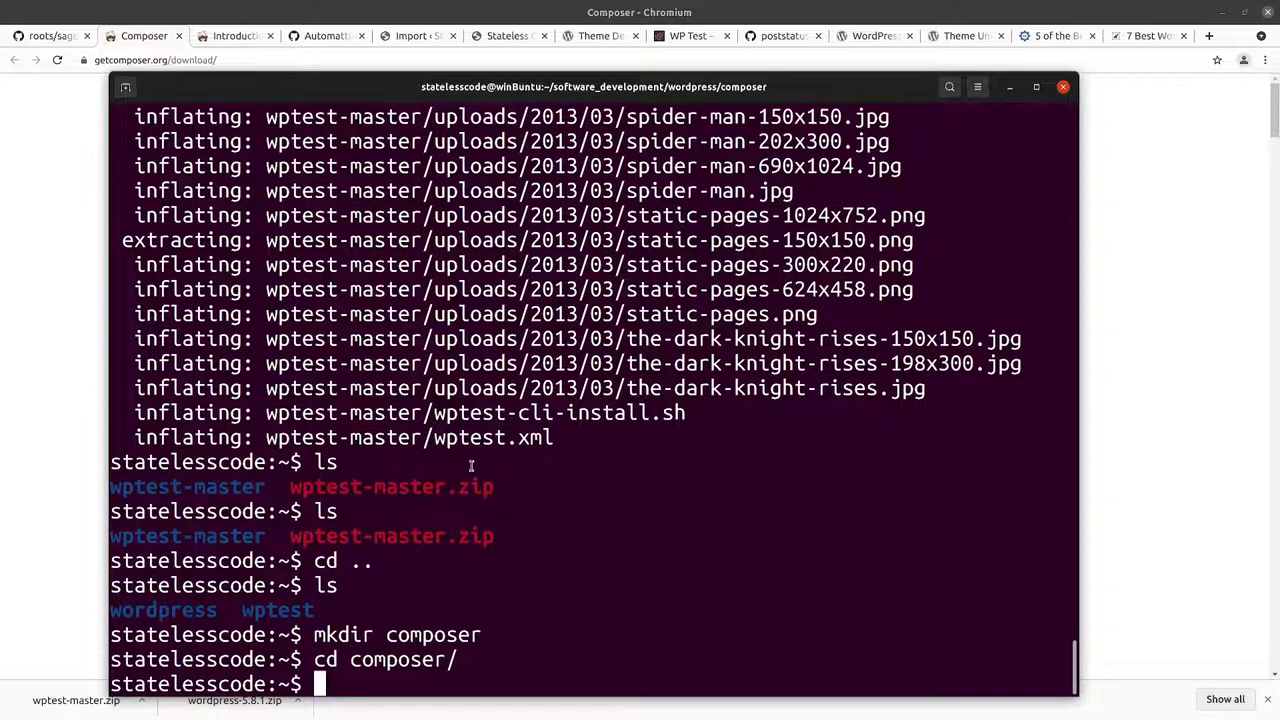
Step: Copy the installer download line from getcomposer.org and run it to fetch composer-setup.php
key(alt+Tab)
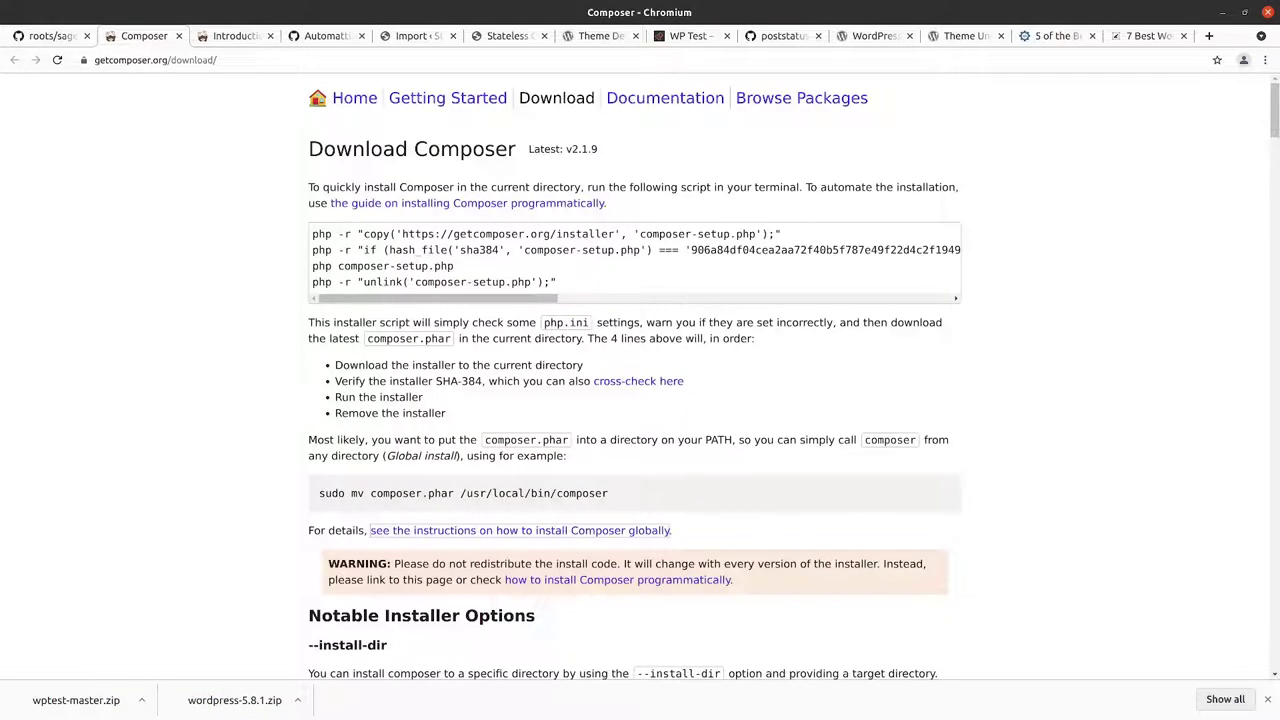
drag(311, 234, 791, 236)
key(ctrl+c)
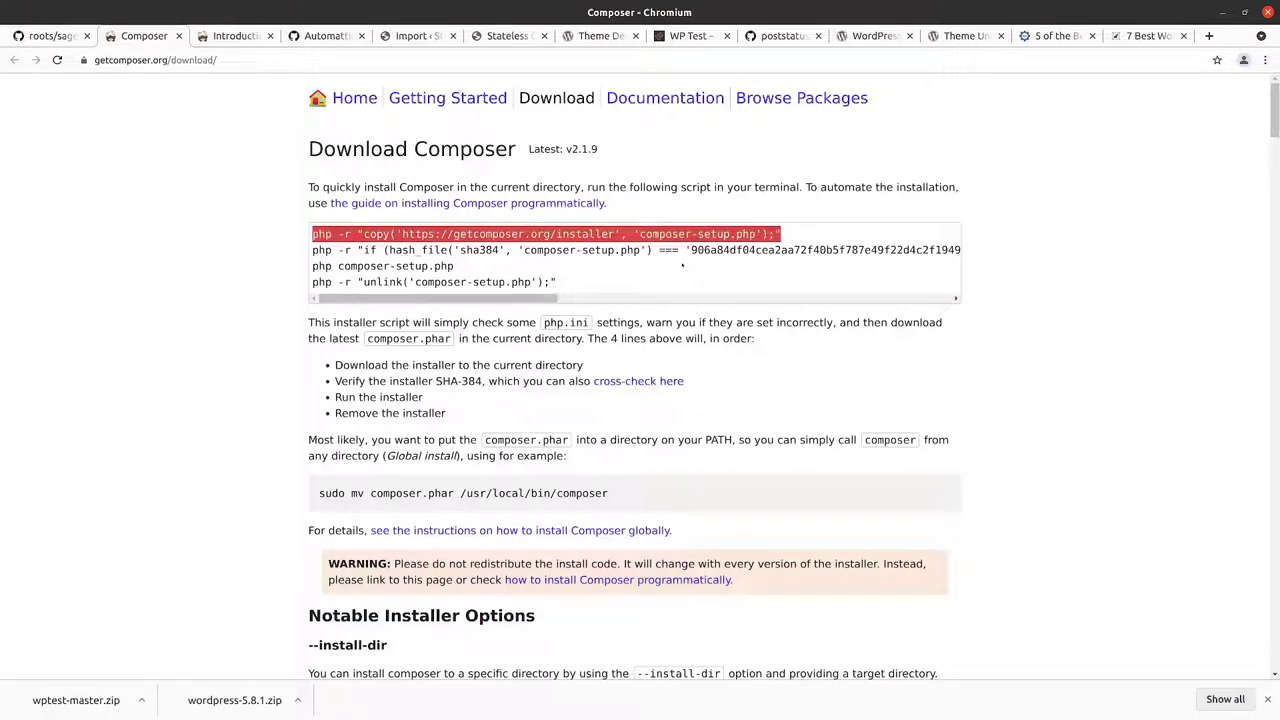
key(alt+Tab)
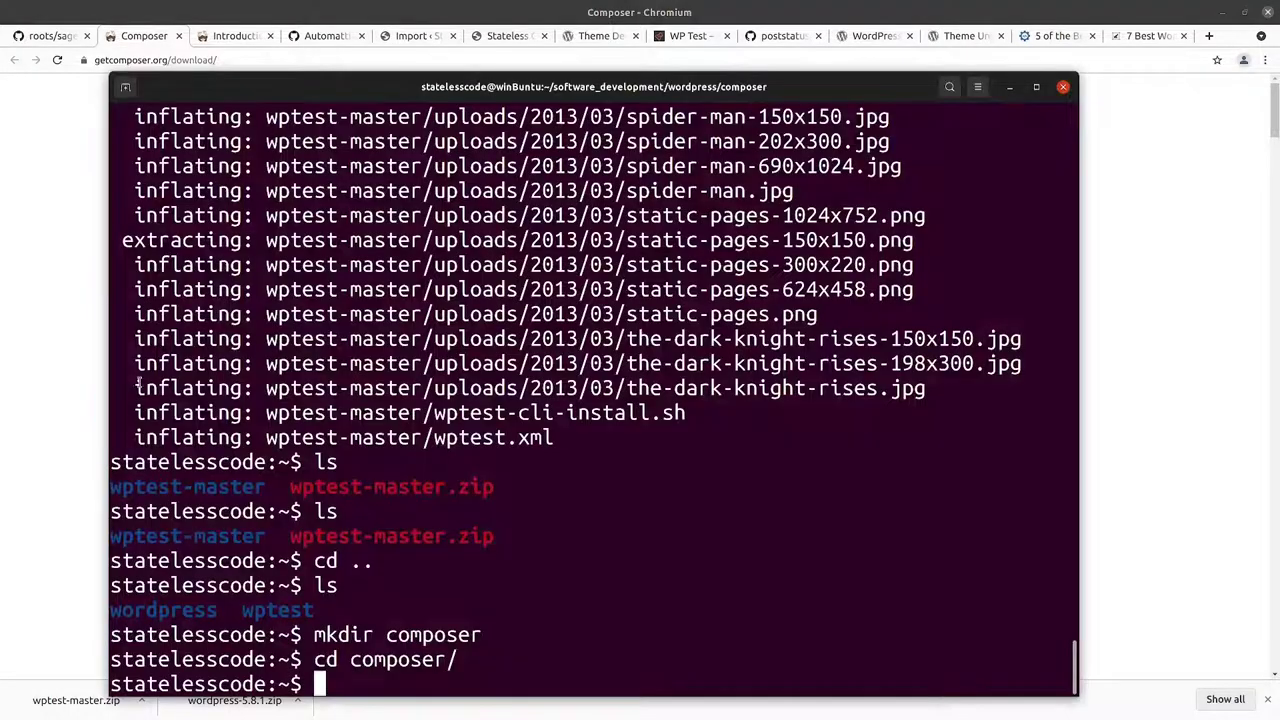
key(ctrl+shift+v)
key(Return)
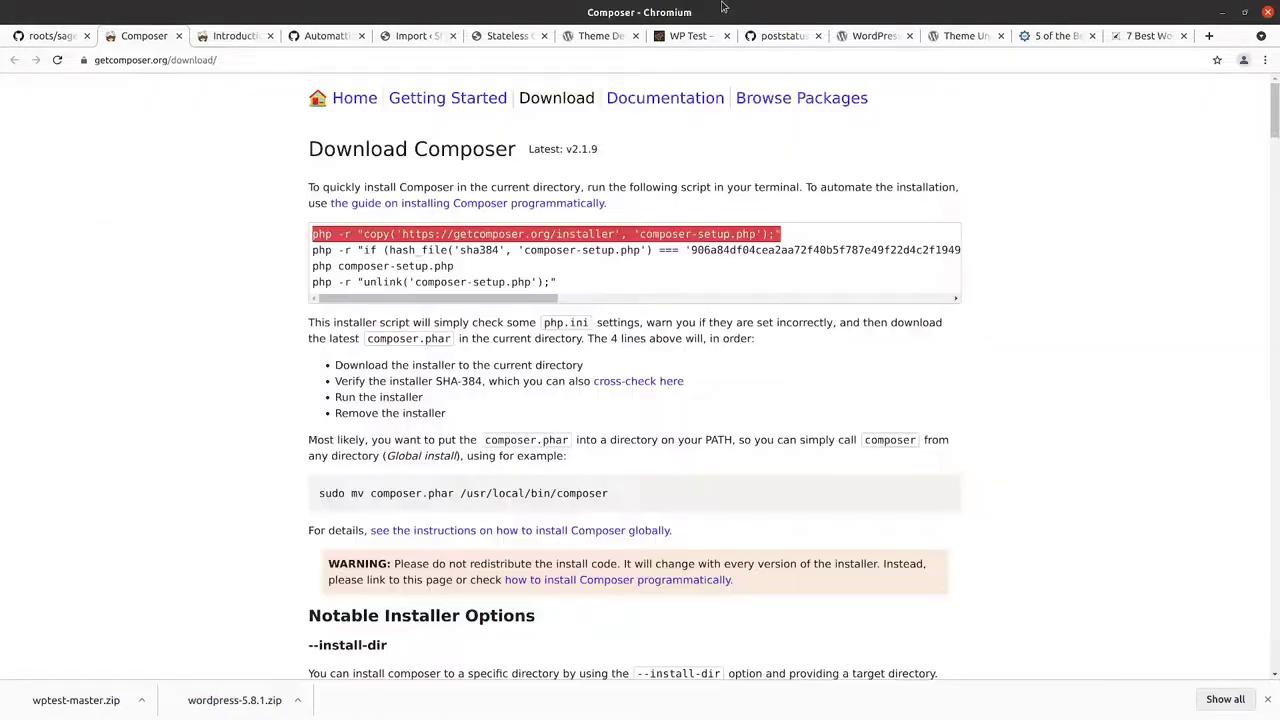
Step: Run the SHA-384 hash_file check line so the terminal prints 'Installer verified'
click(725, 10)
drag(449, 299, 489, 299)
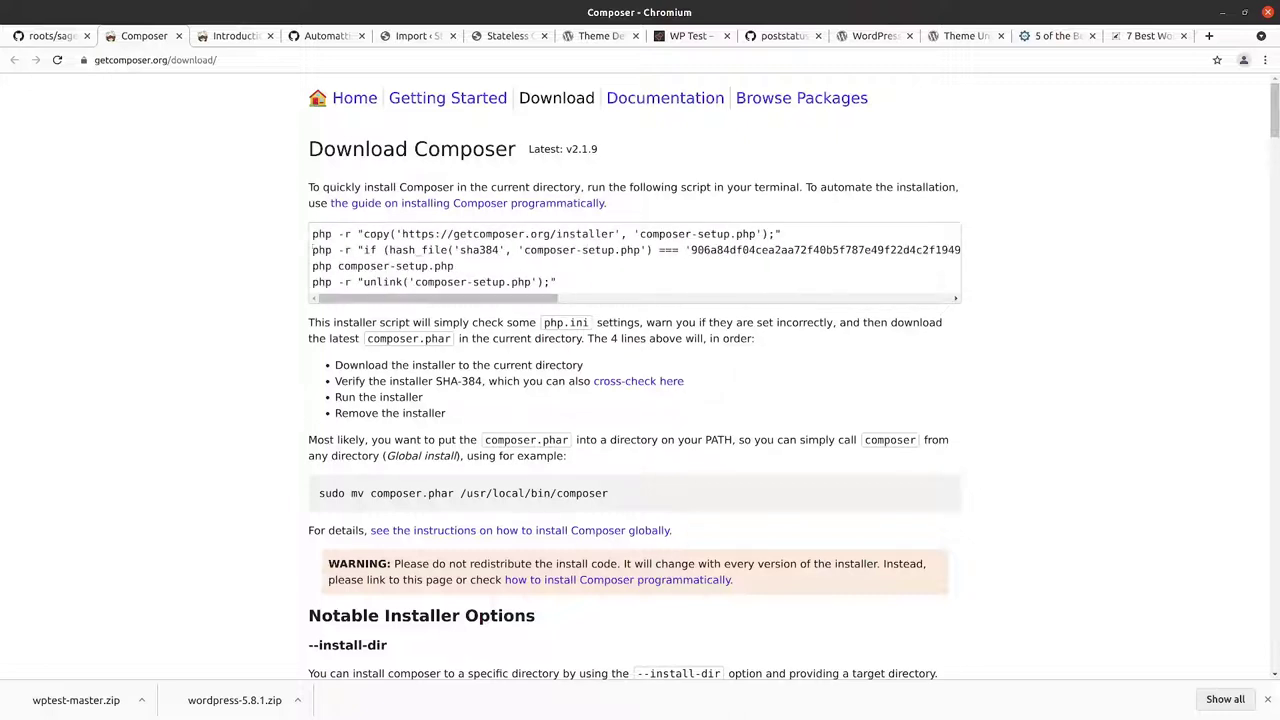
click(322, 250)
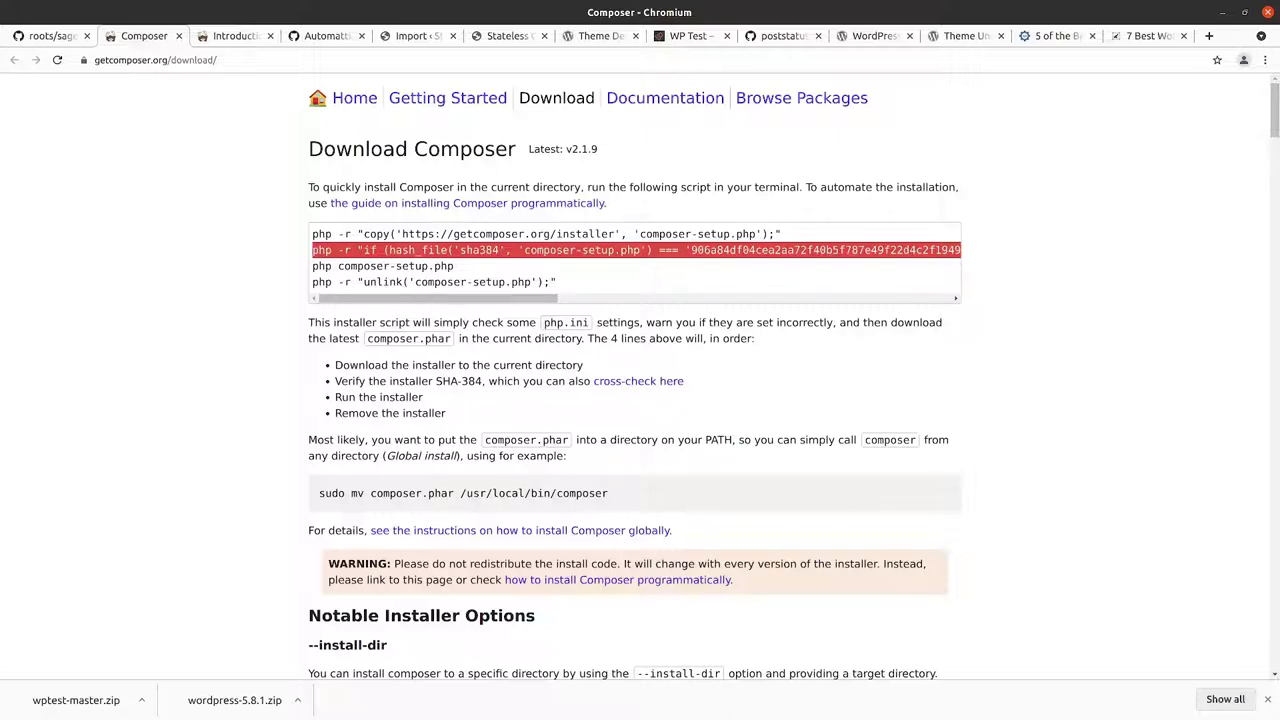
key(alt+Tab)
key(ctrl+shift+v)
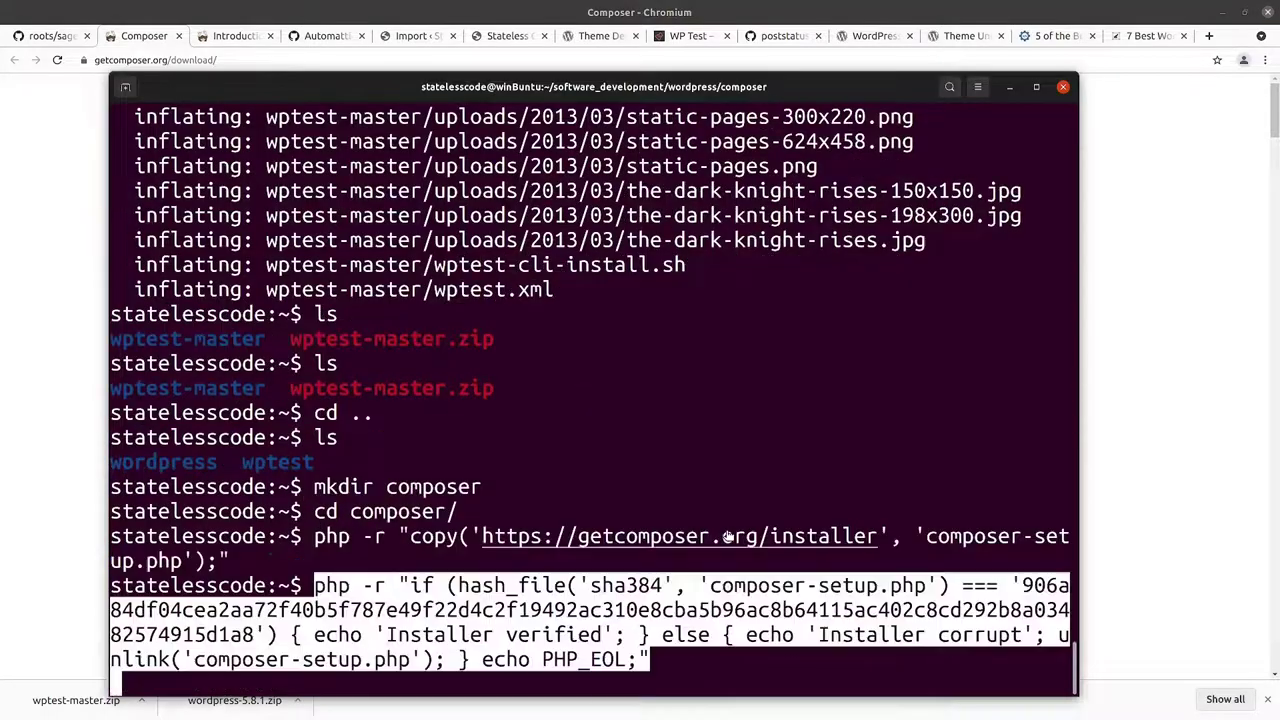
key(End)
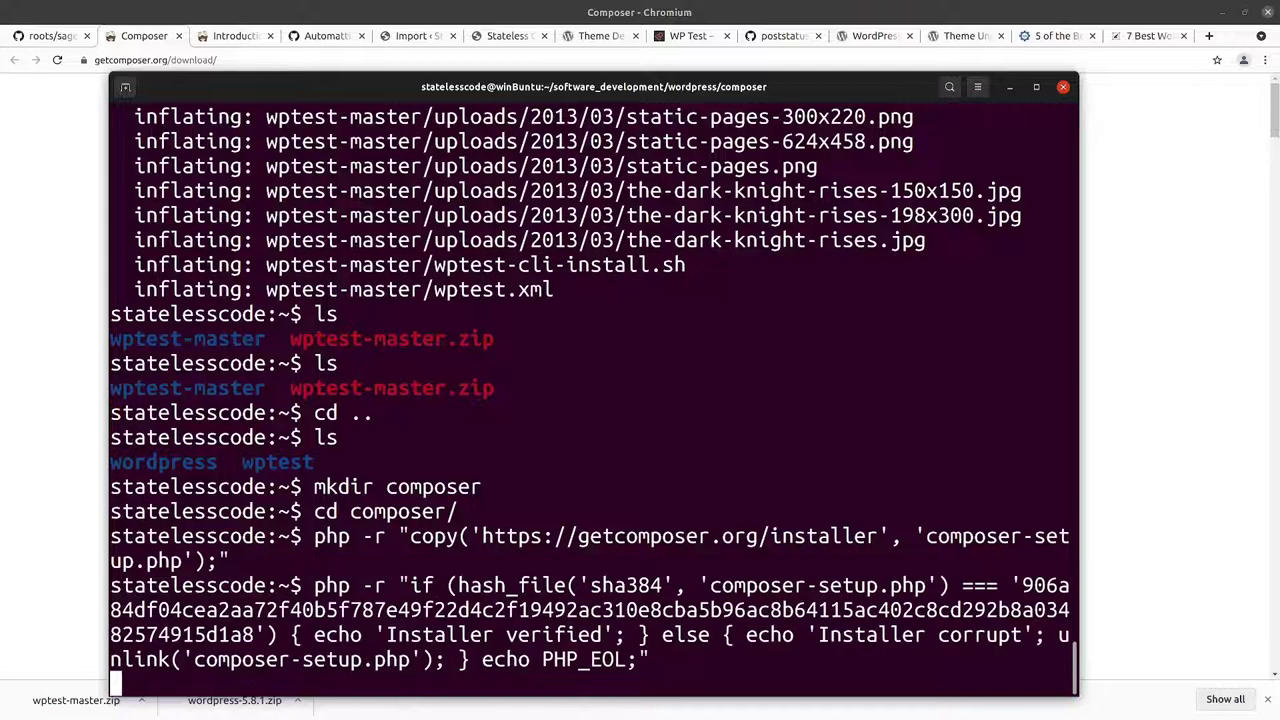
key(Return)
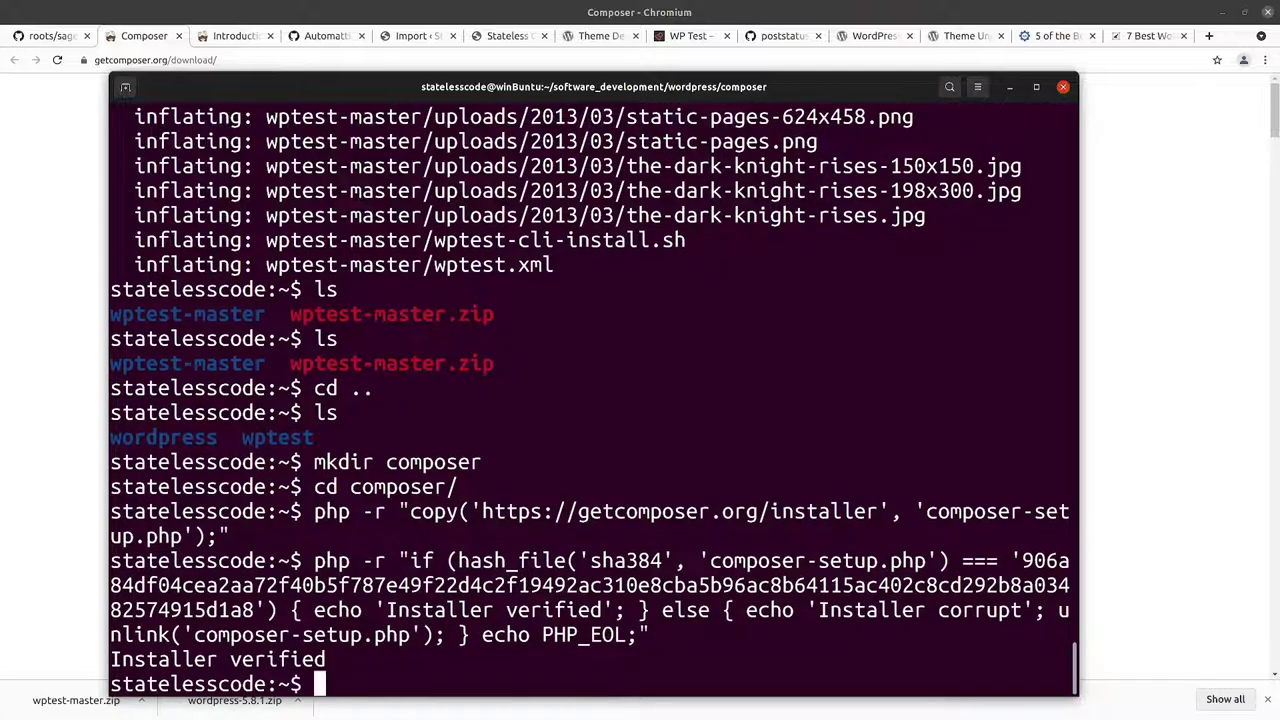
click(155, 38)
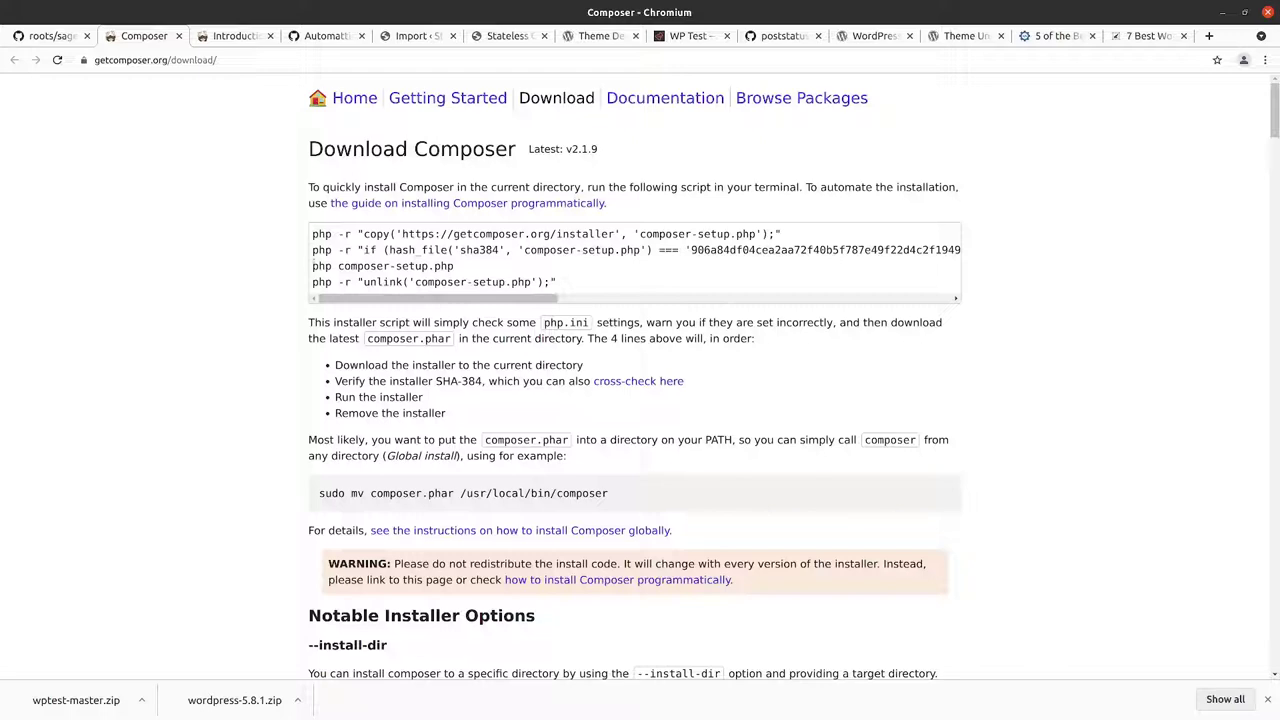
drag(313, 266, 460, 268)
key(ctrl+c)
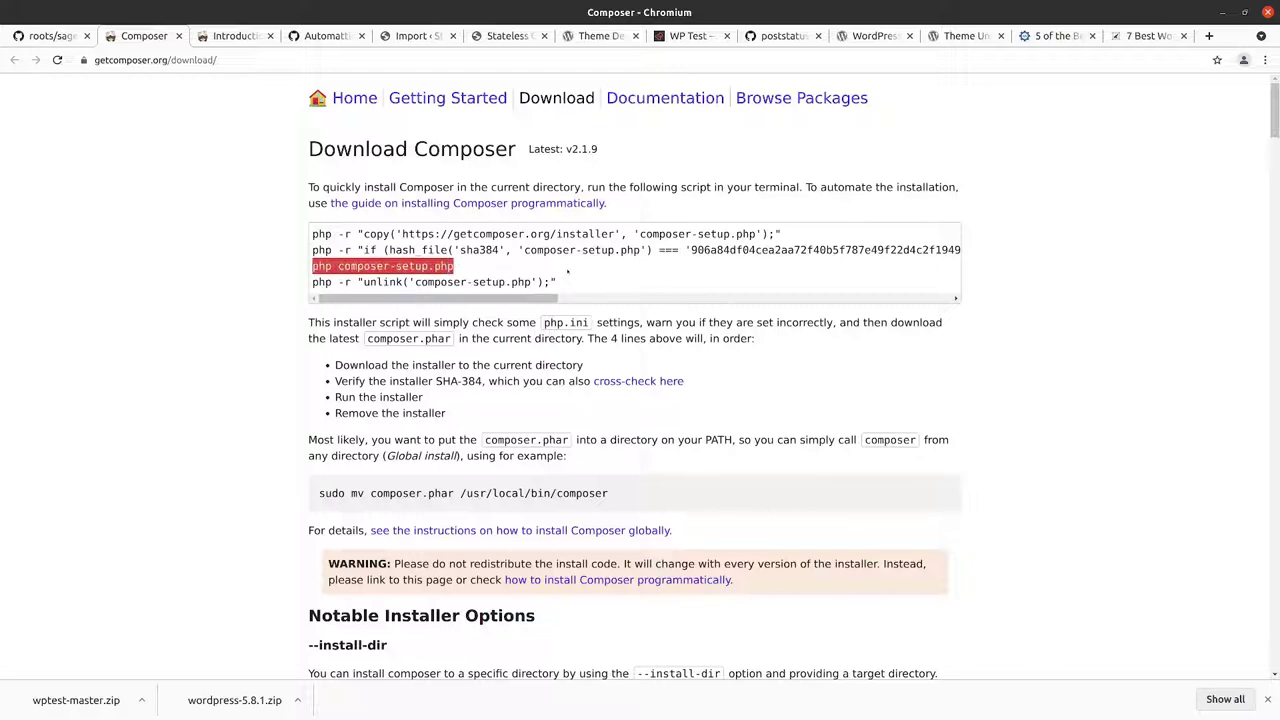
Step: Run php composer-setup.php to install Composer 2.1.9 as composer.phar
key(alt+Tab)
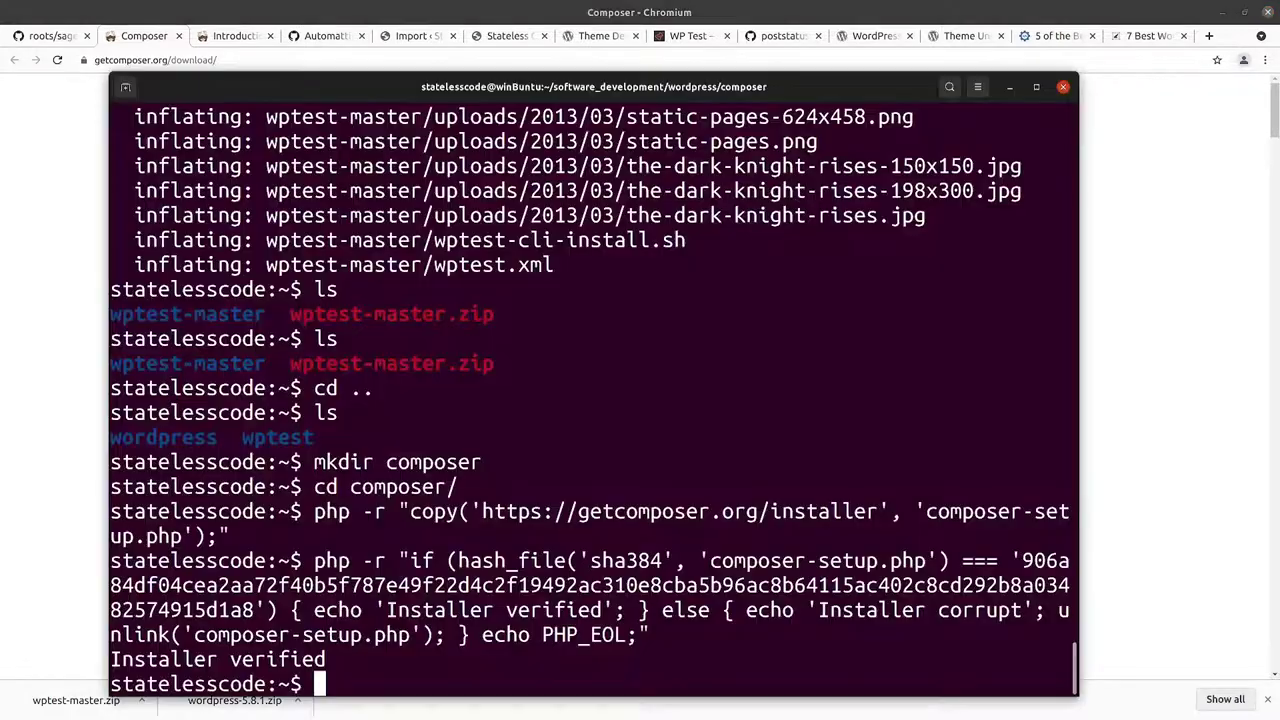
key(ctrl+shift+v)
key(Return)
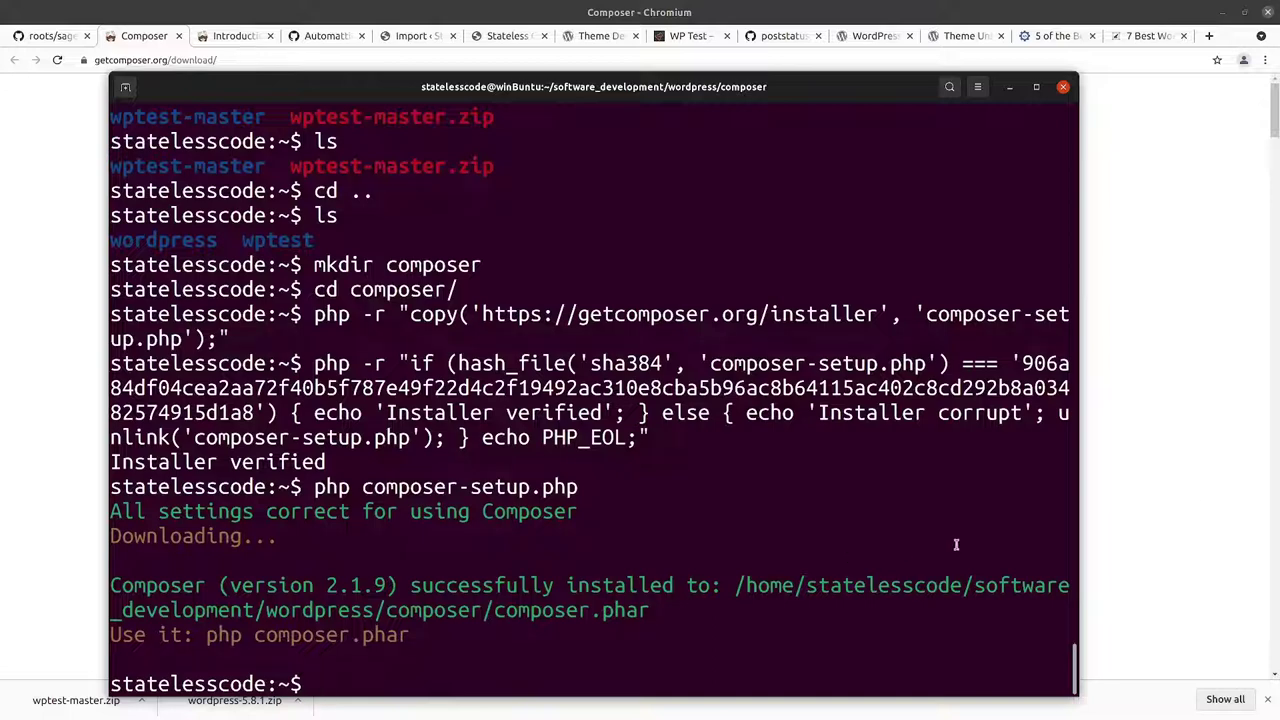
Step: Delete composer-setup.php with the unlink command and list the folder contents
click(1079, 443)
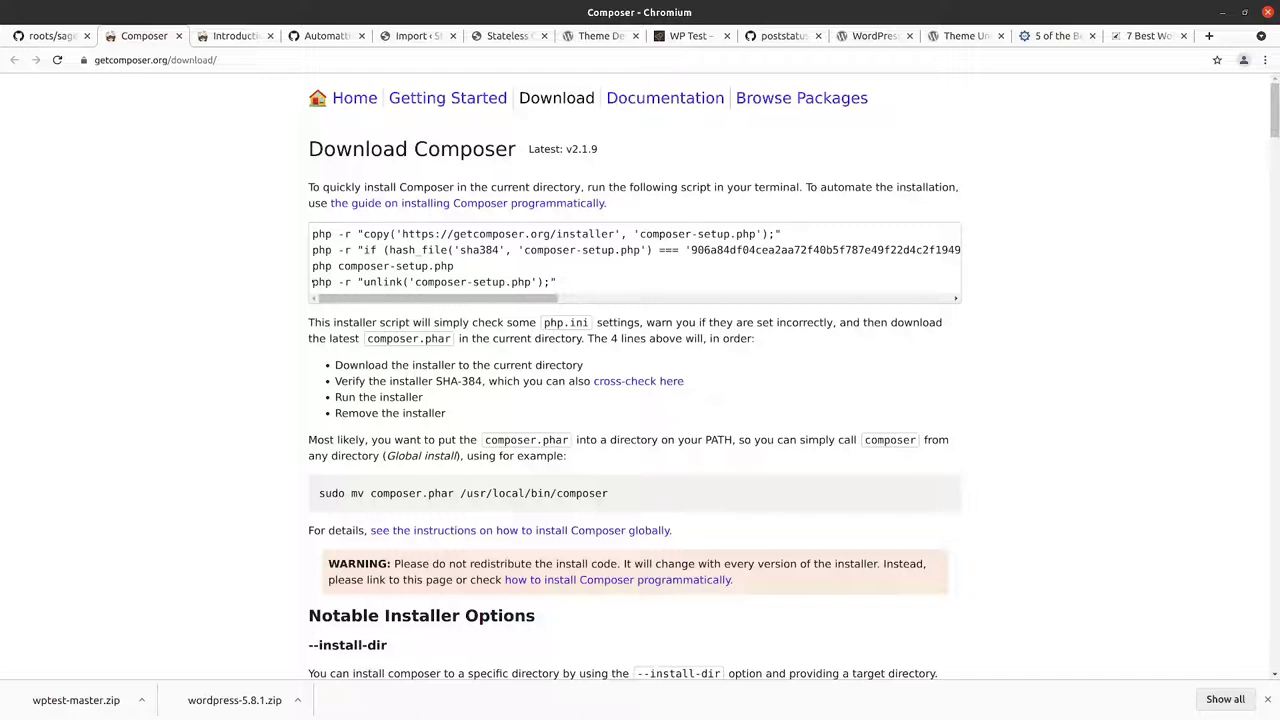
triple_click(619, 286)
key(ctrl+c)
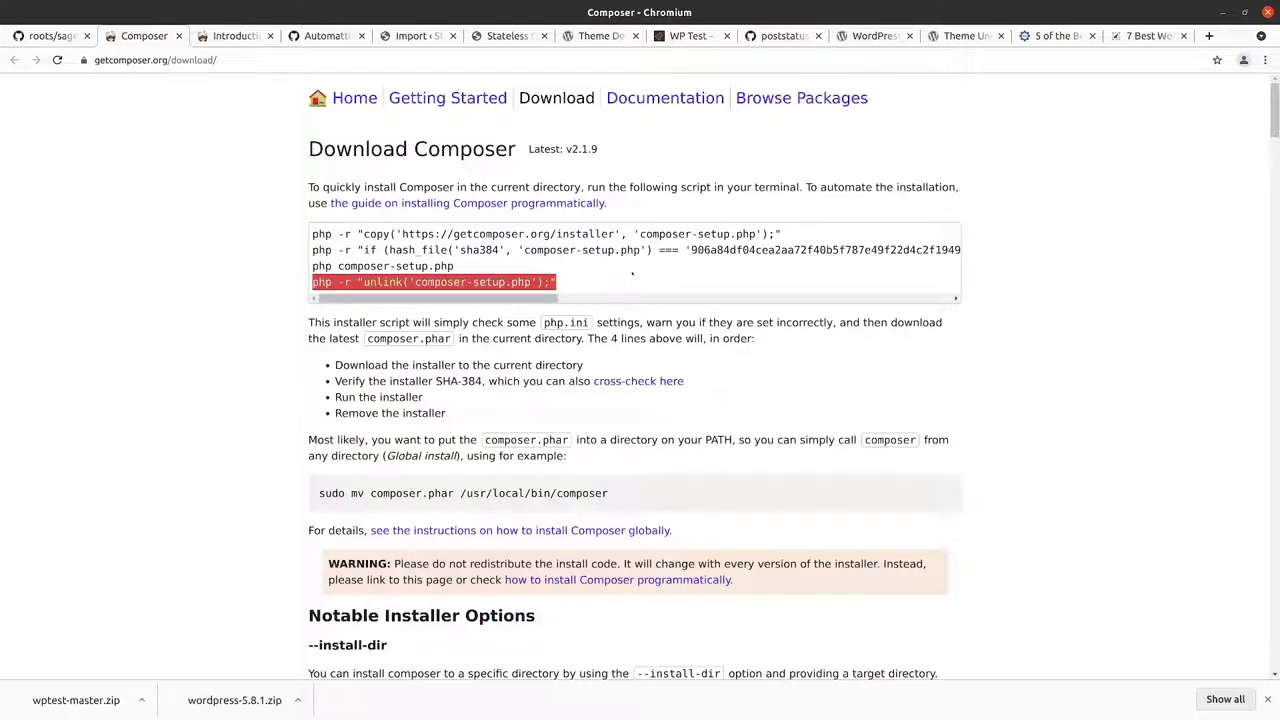
key(alt+Tab)
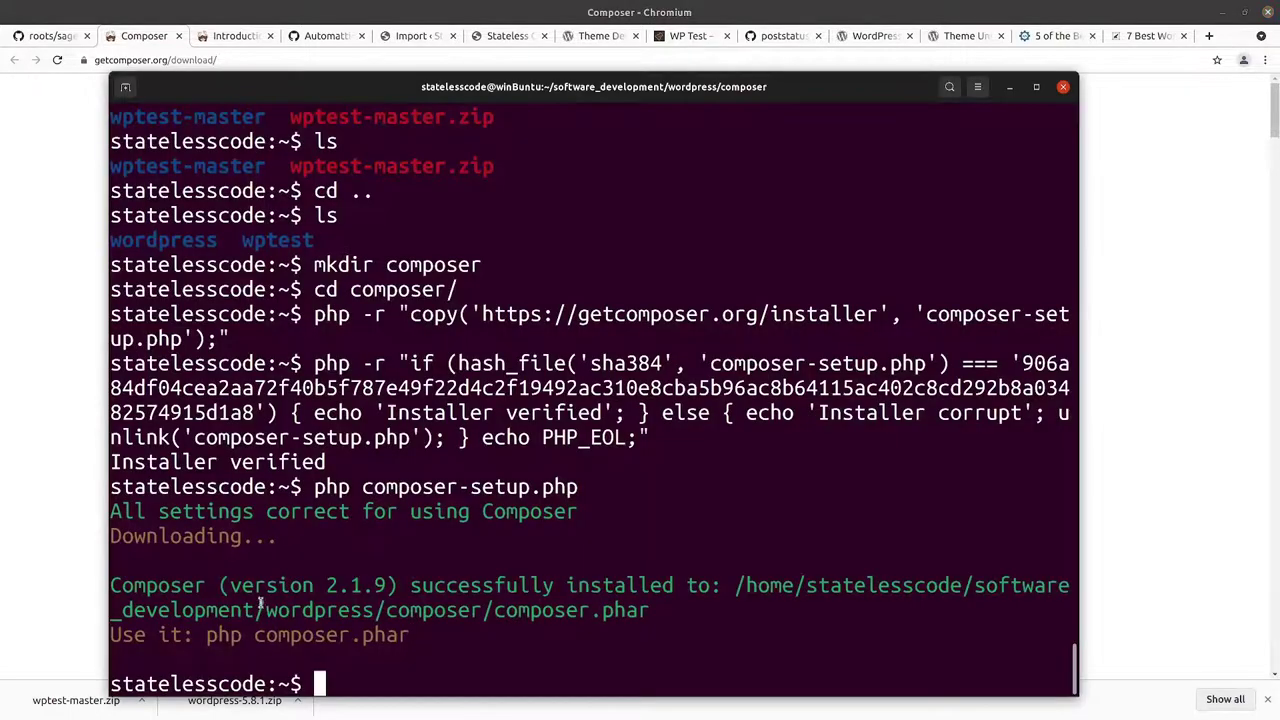
key(ctrl+shift+v)
key(Return)
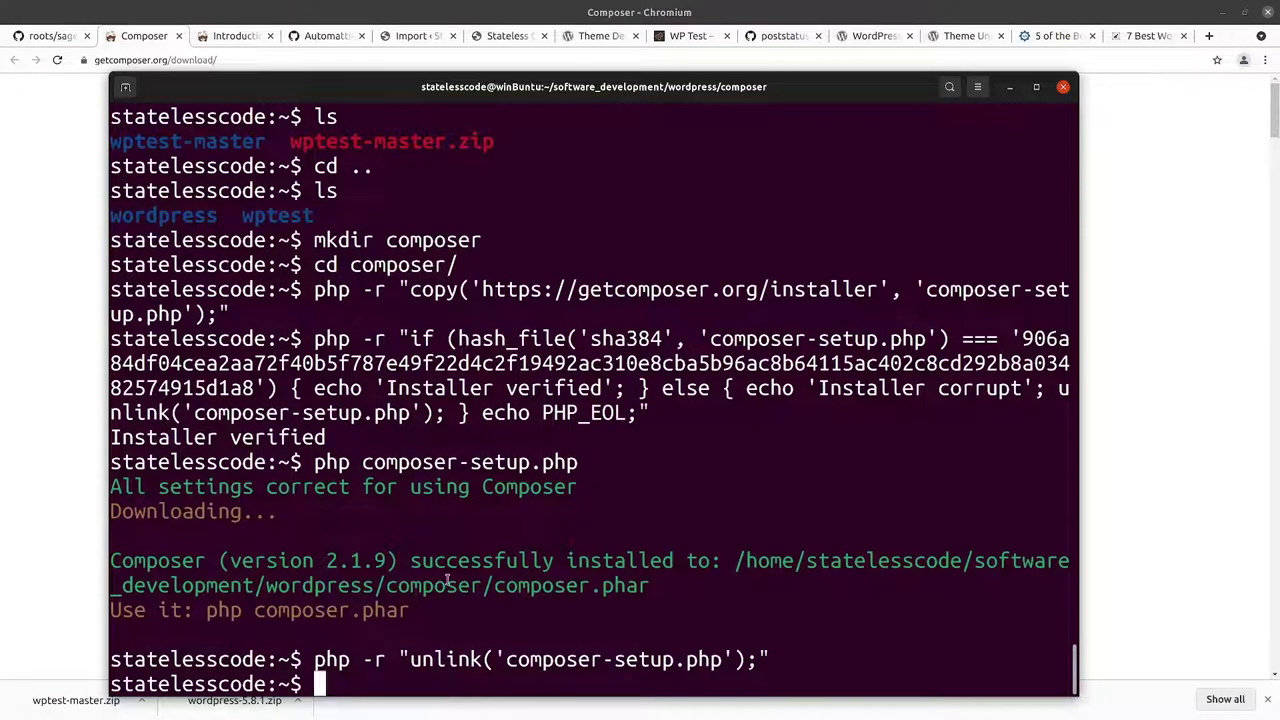
text(ls)
key(Return)
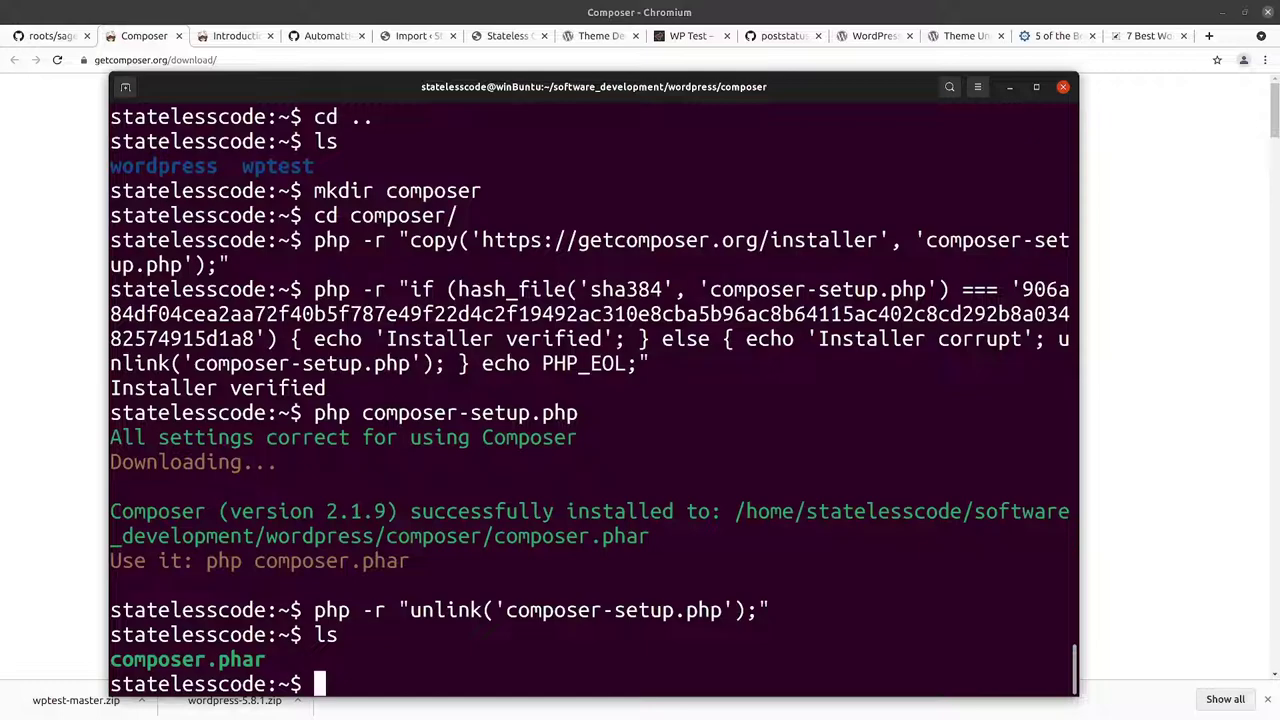
Step: Confirm composer.phar (2.2M) with ls -alh, then select the sudo mv composer.phar /usr/local/bin/composer line
text(ls -alh)
key(Return)
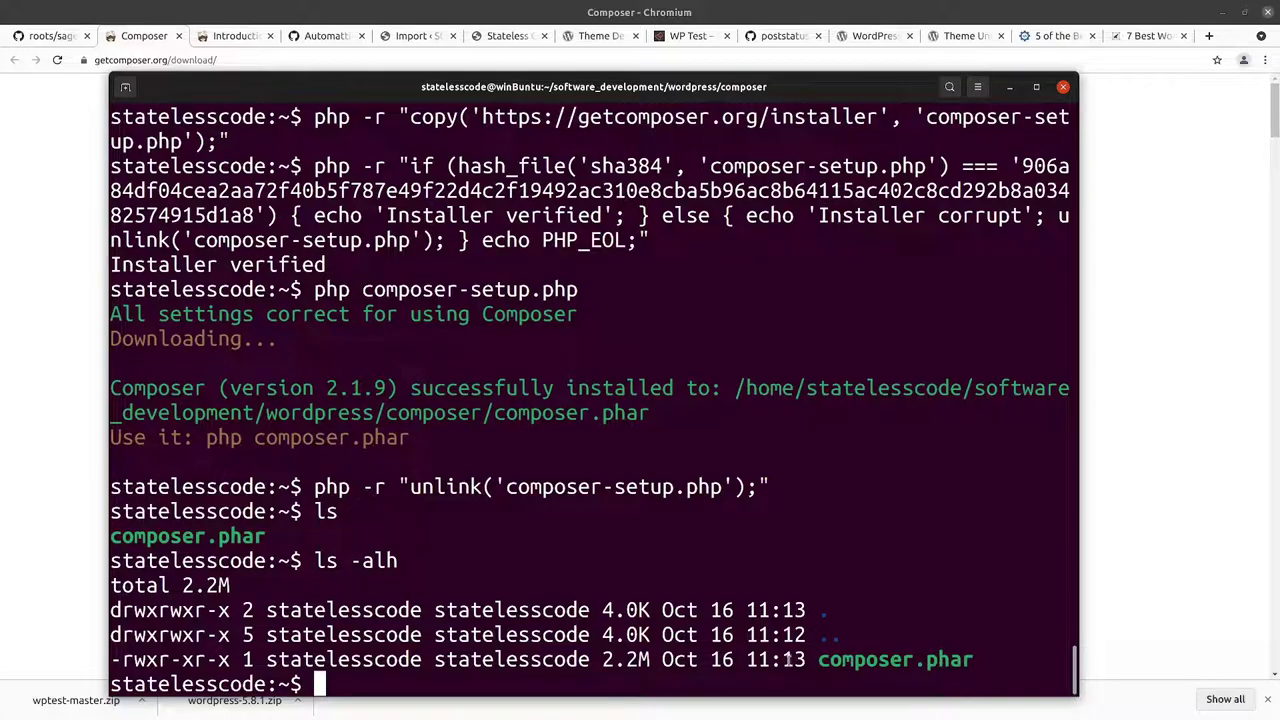
click(1125, 553)
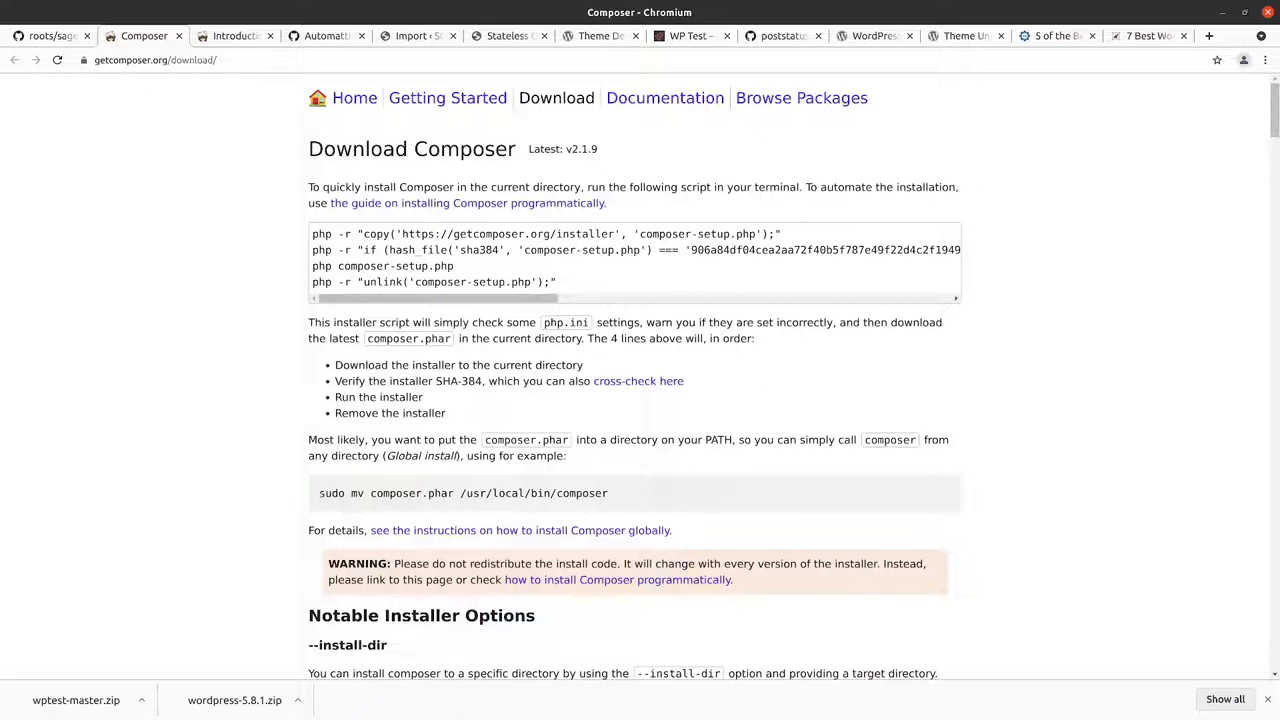
triple_click(666, 509)
key(ctrl+c)
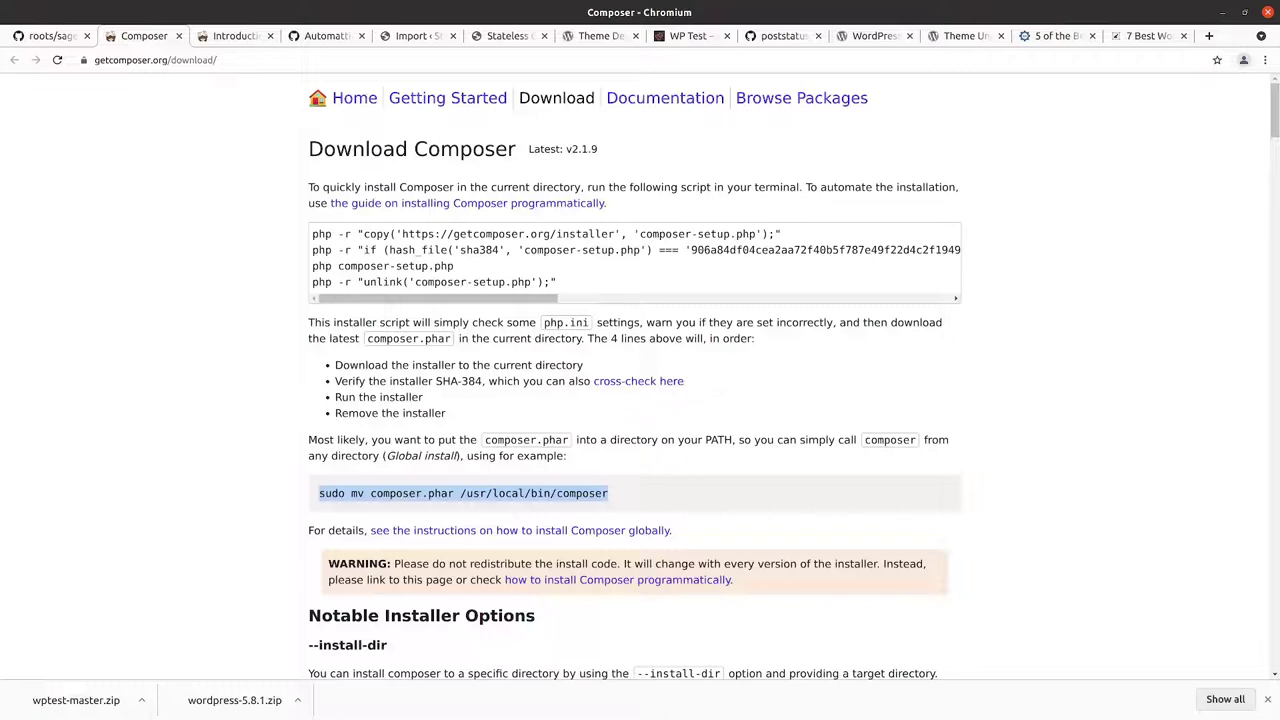
Step: Check with which composer and whereis composer whether Composer is already on the PATH
key(alt+Tab)
text(which comp)
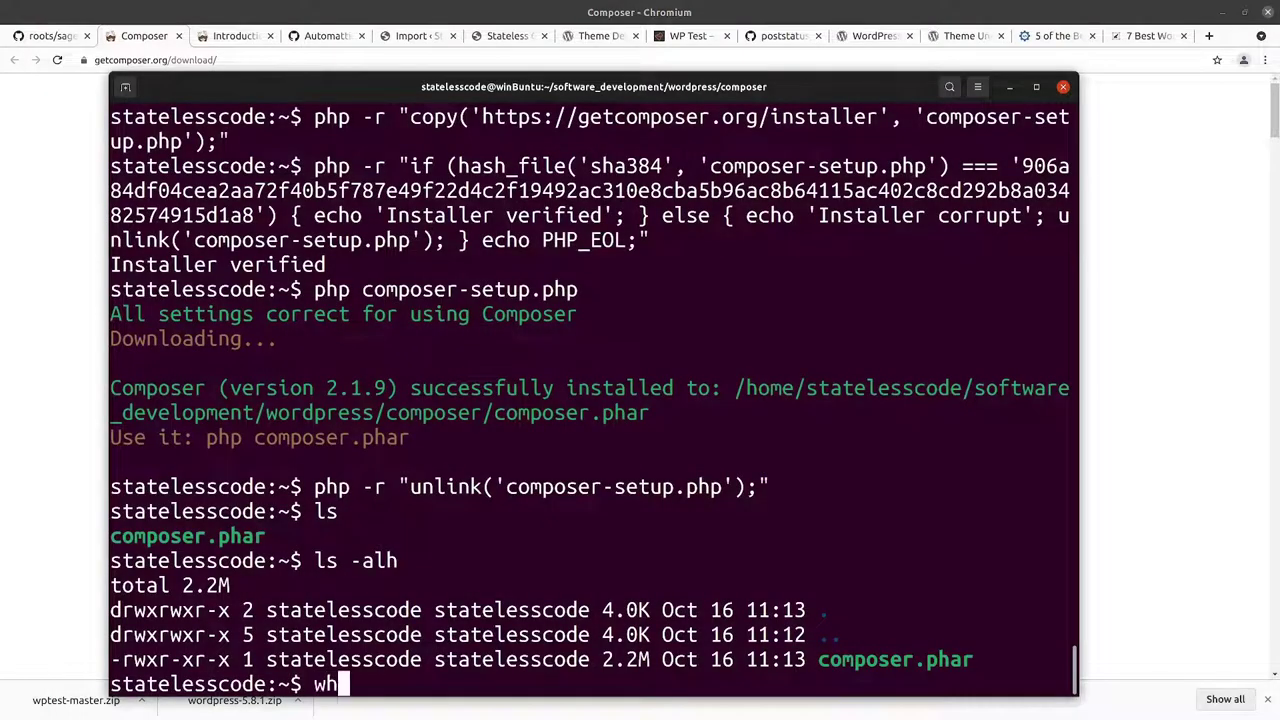
text(oser)
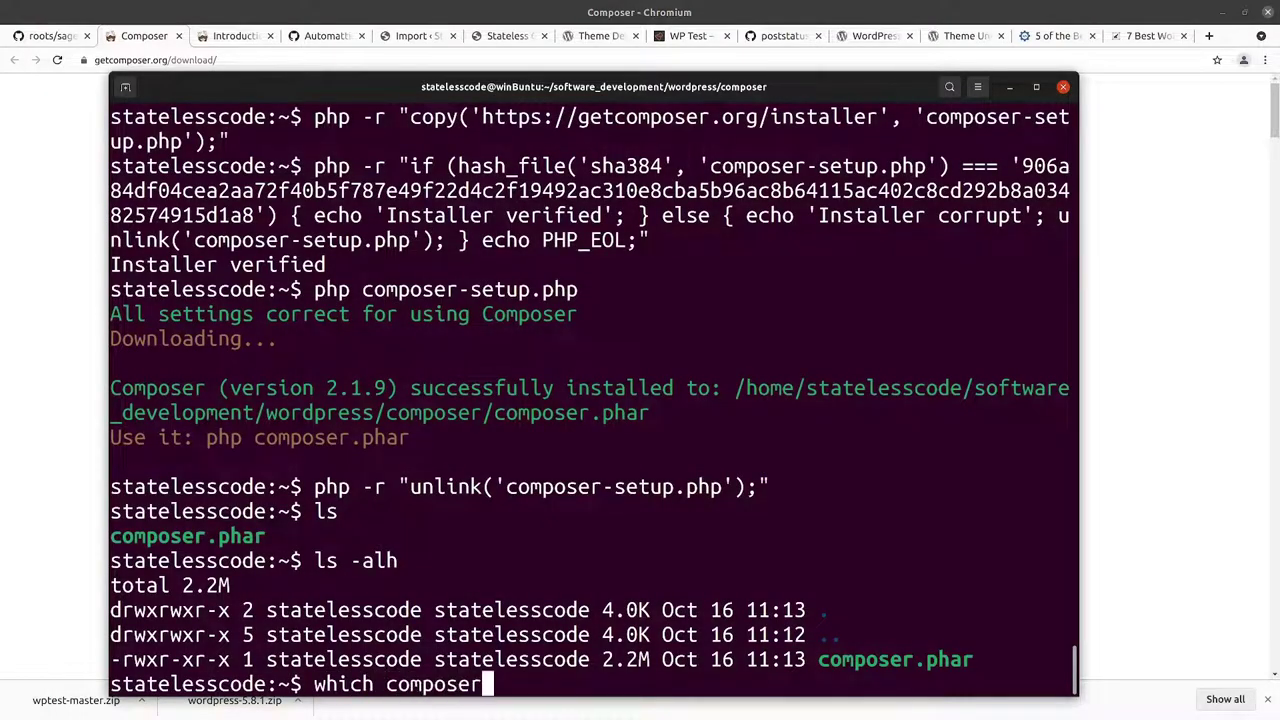
key(Return)
key(Up)
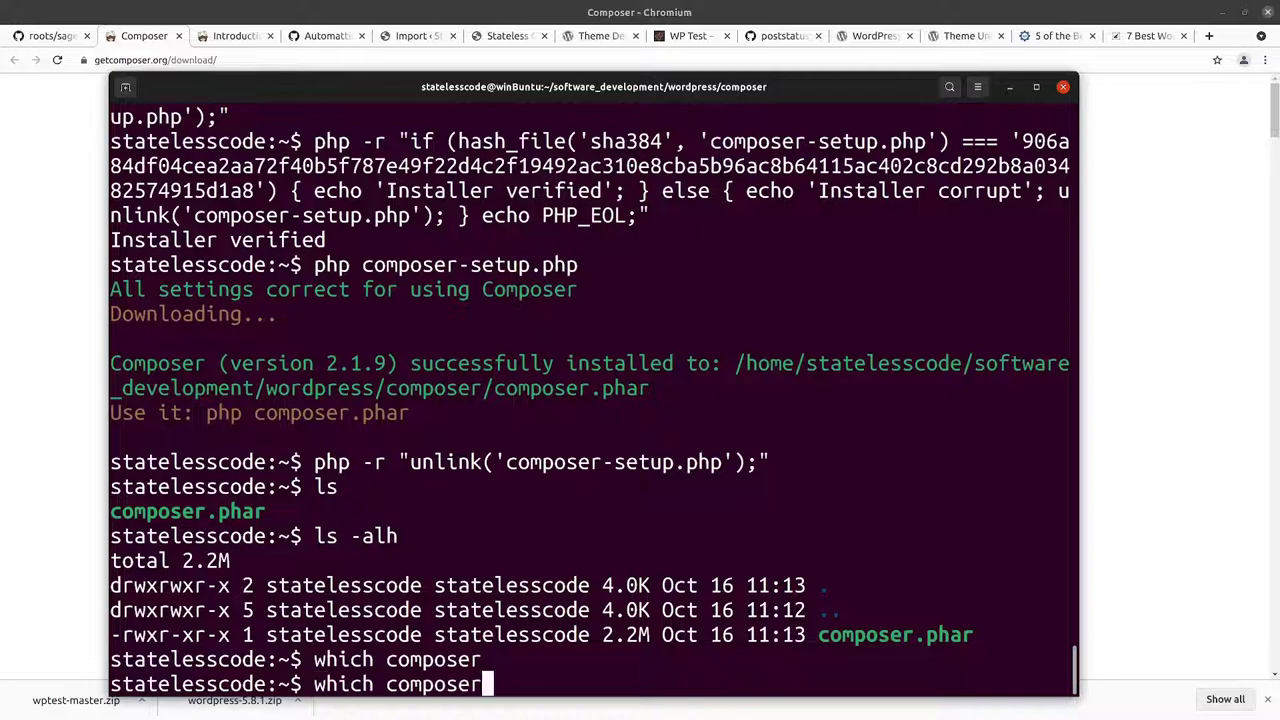
key(Left)
key(Left)
key(Left)
key(Left)
key(Left)
key(Left)
key(Left)
key(Left)
key(Left)
key(BackSpace)
key(BackSpace)
key(BackSpace)
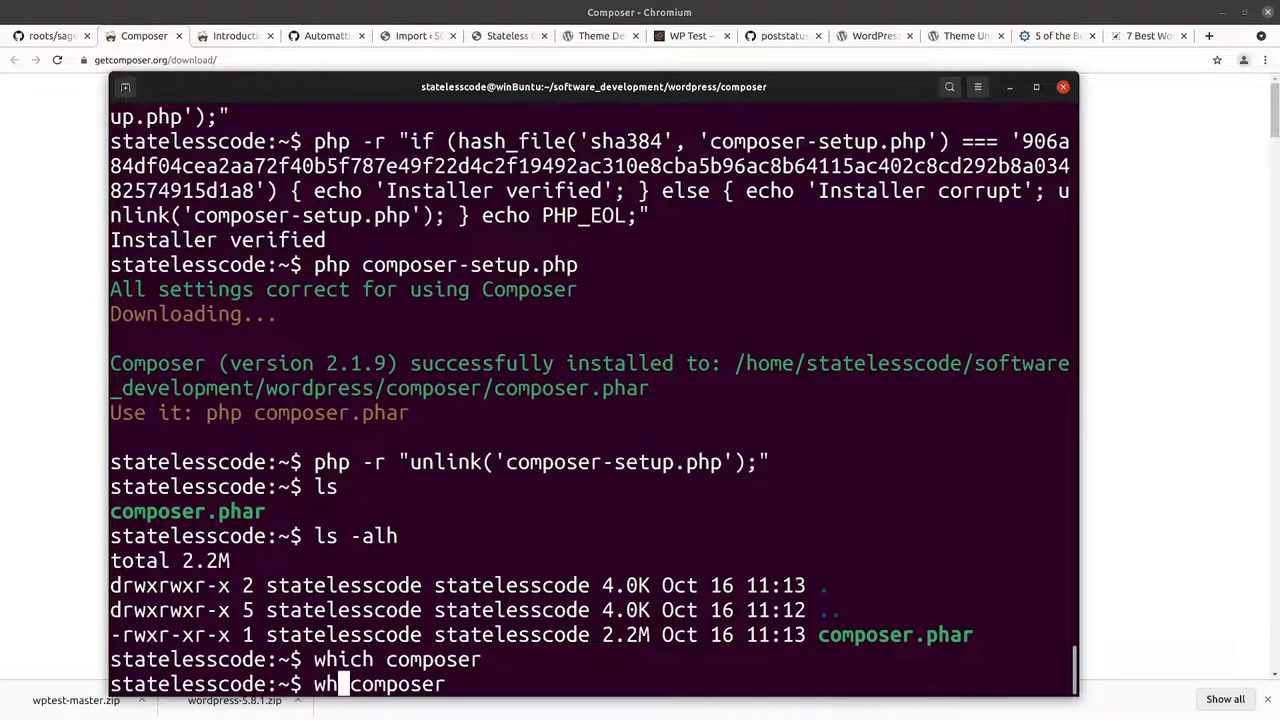
text(ereis)
key(Return)
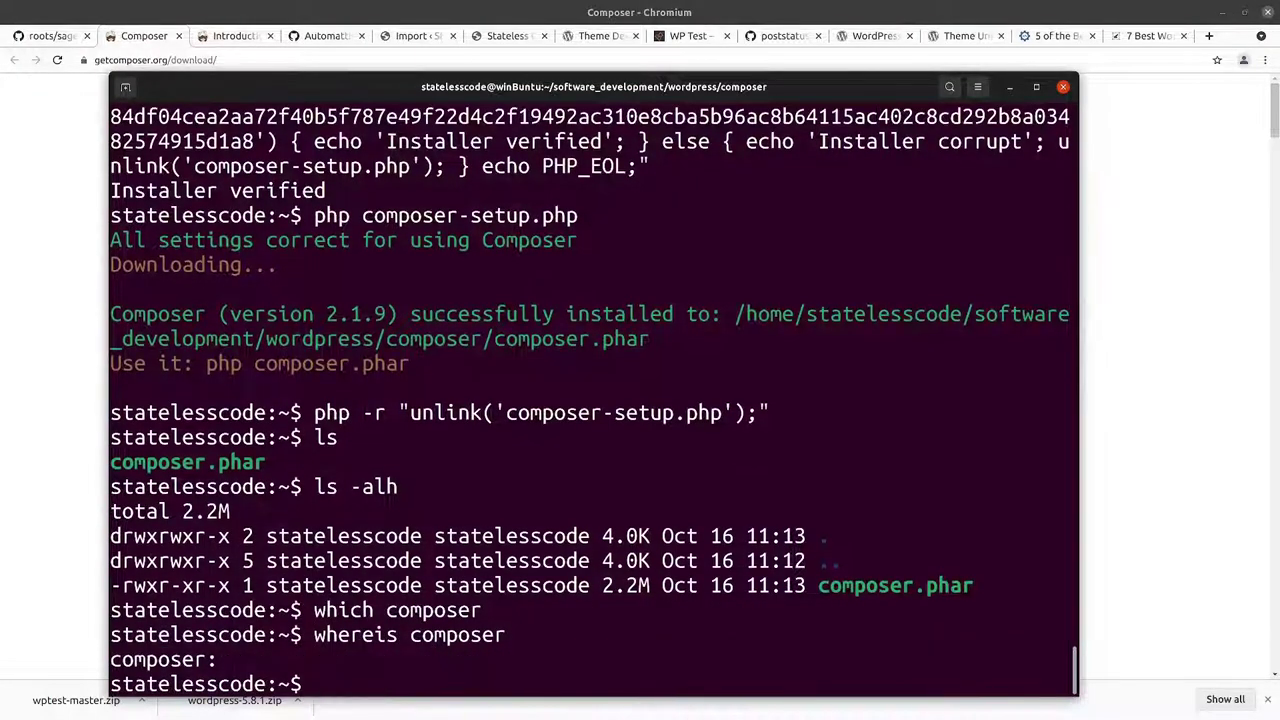
Step: Move composer.phar to /usr/local/bin/composer with sudo and confirm it with which composer
key(Up)
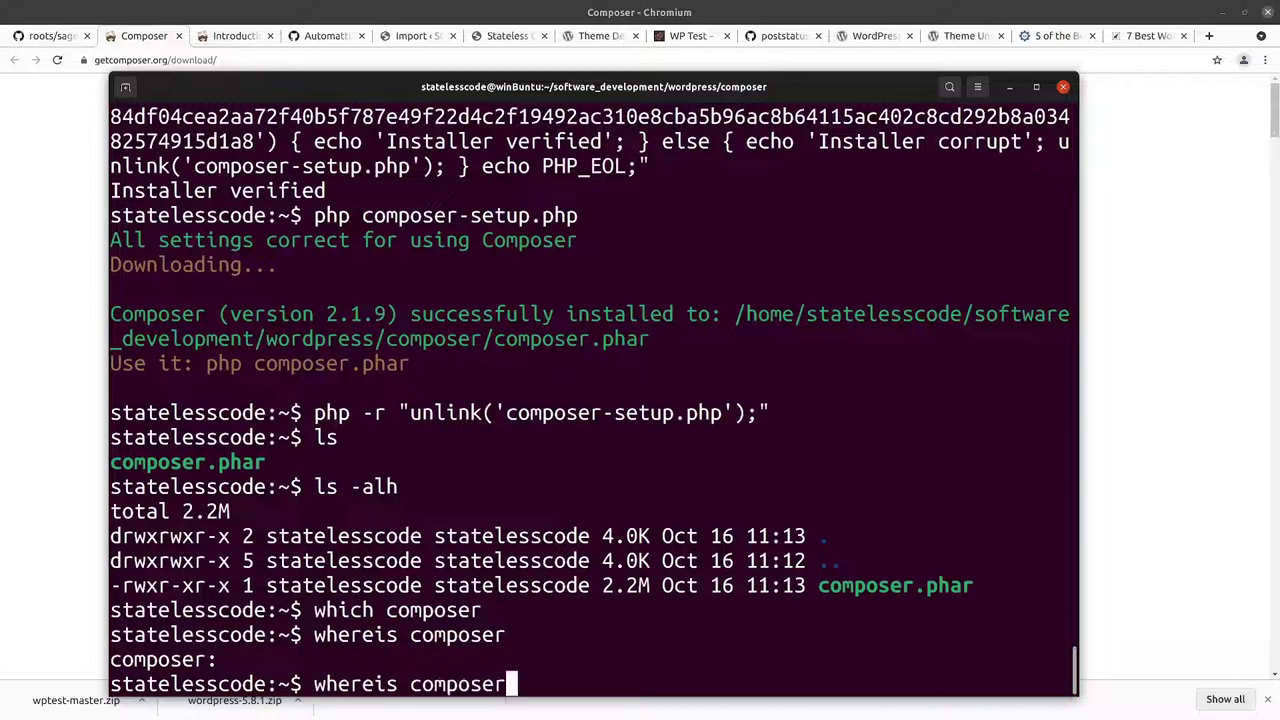
key(Down)
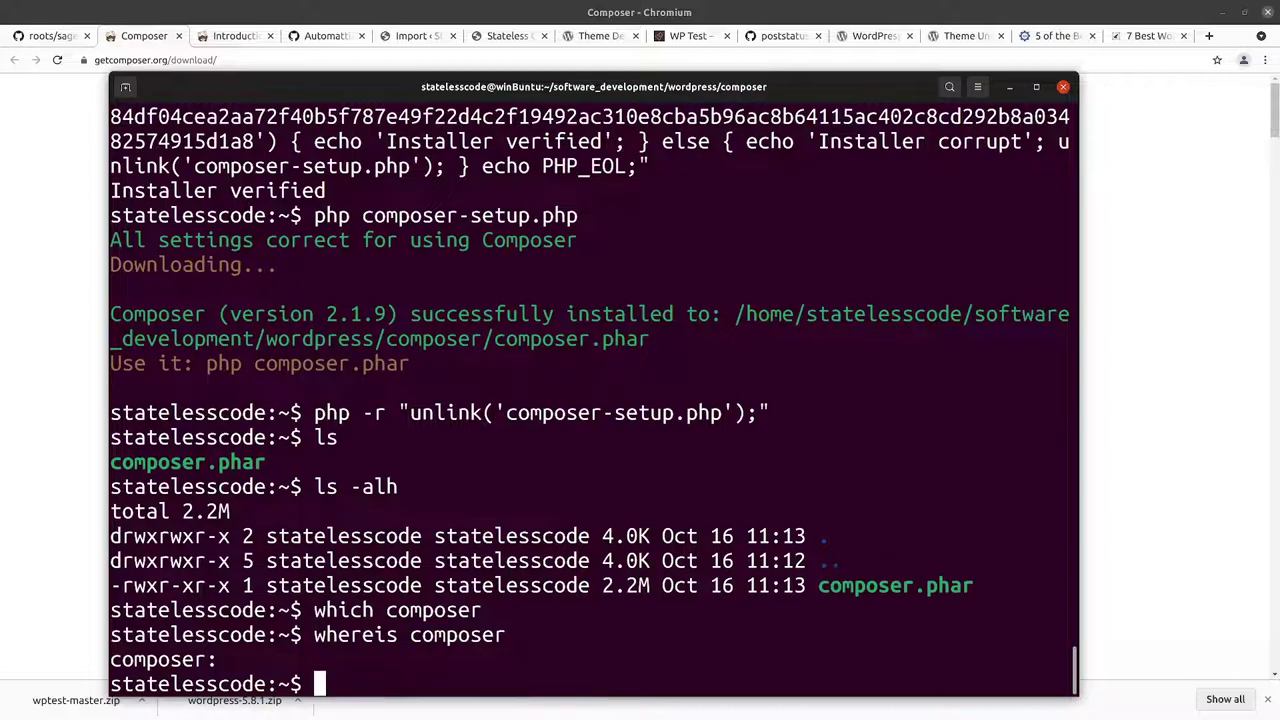
key(ctrl+shift+v)
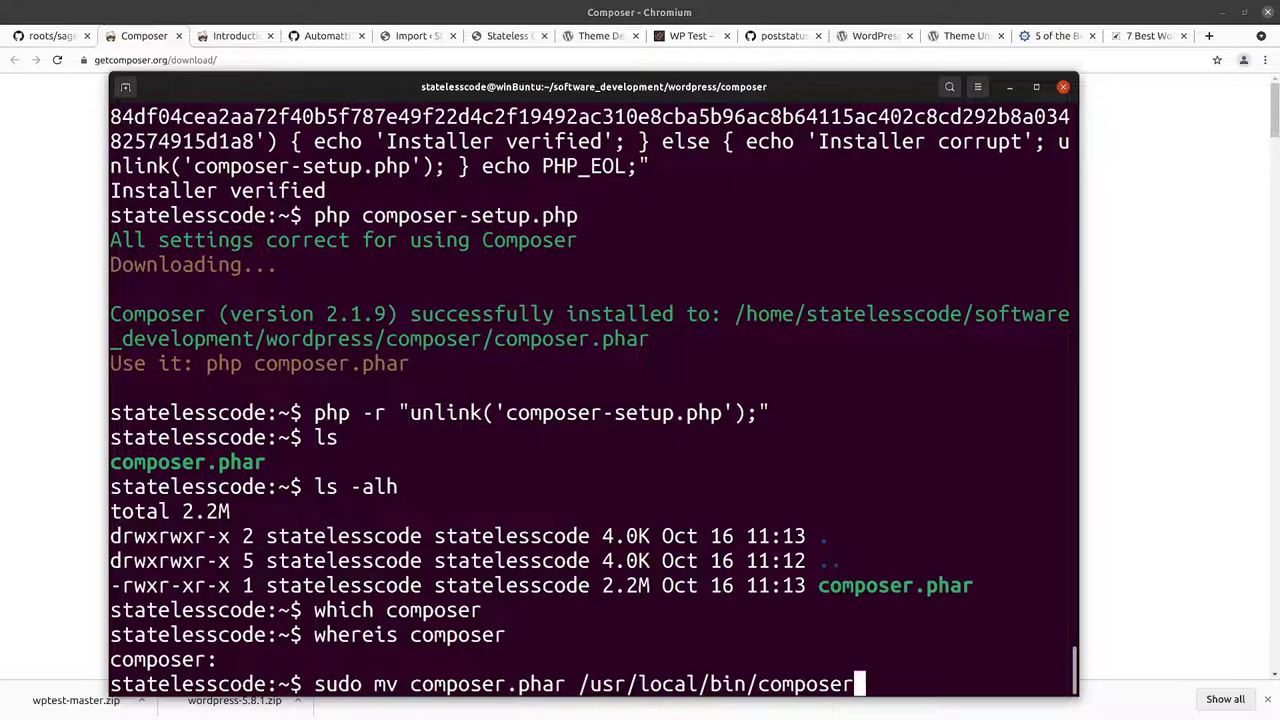
key(Return)
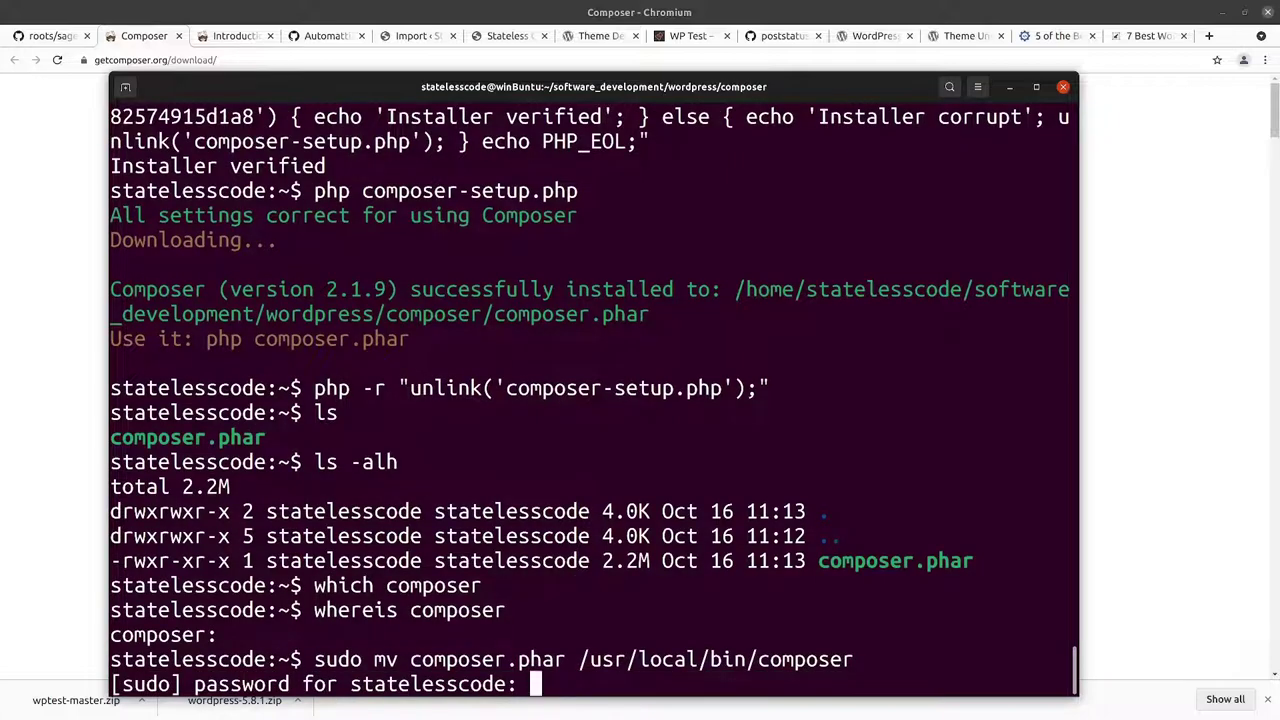
key(Return)
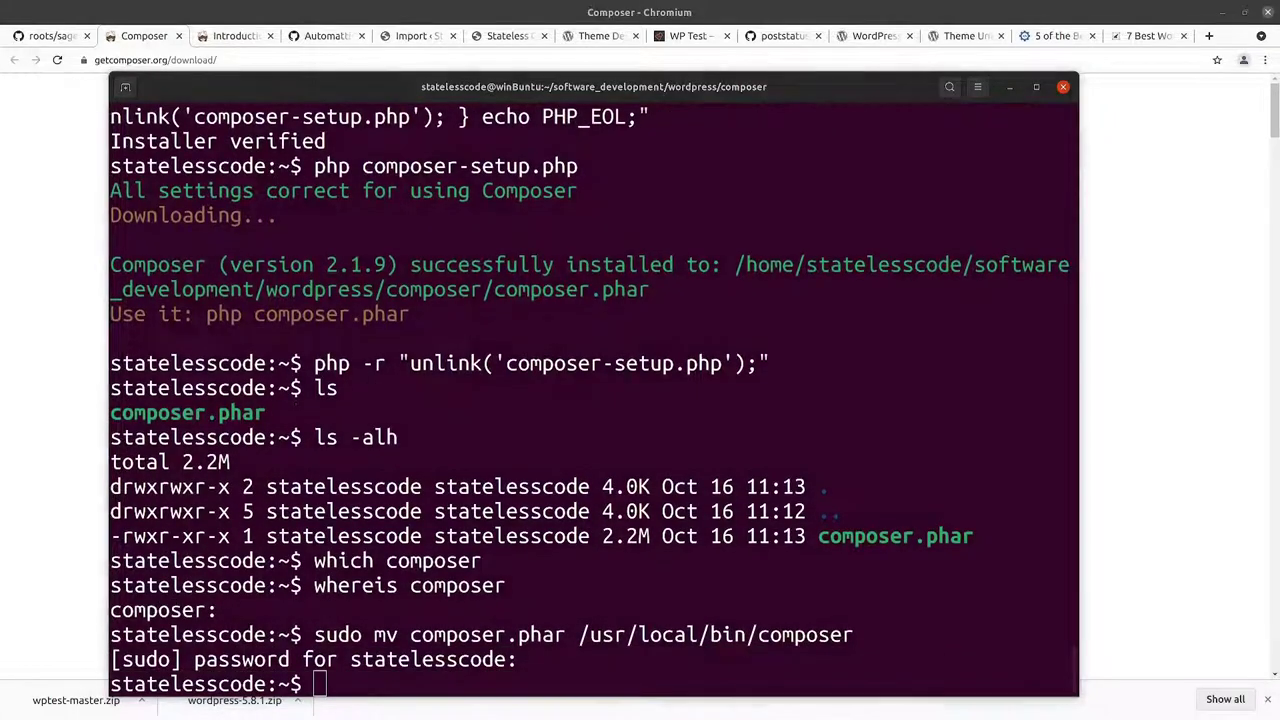
text(w)
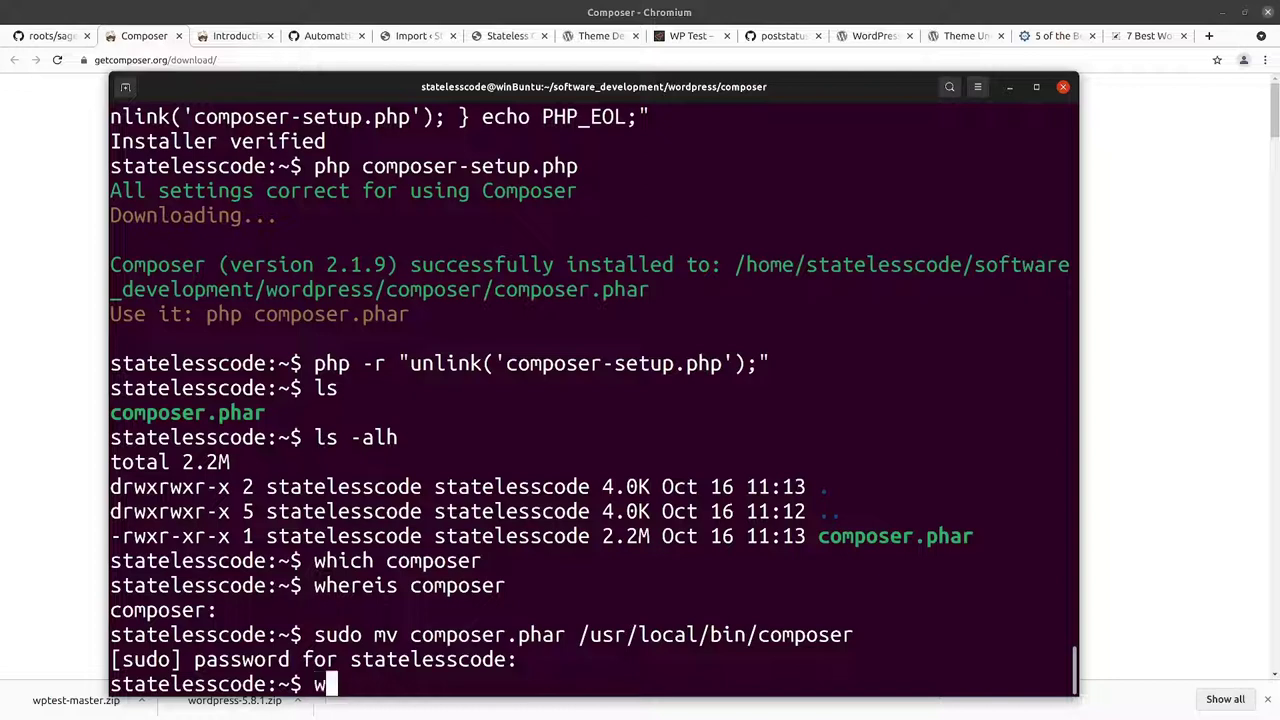
text(hich composer)
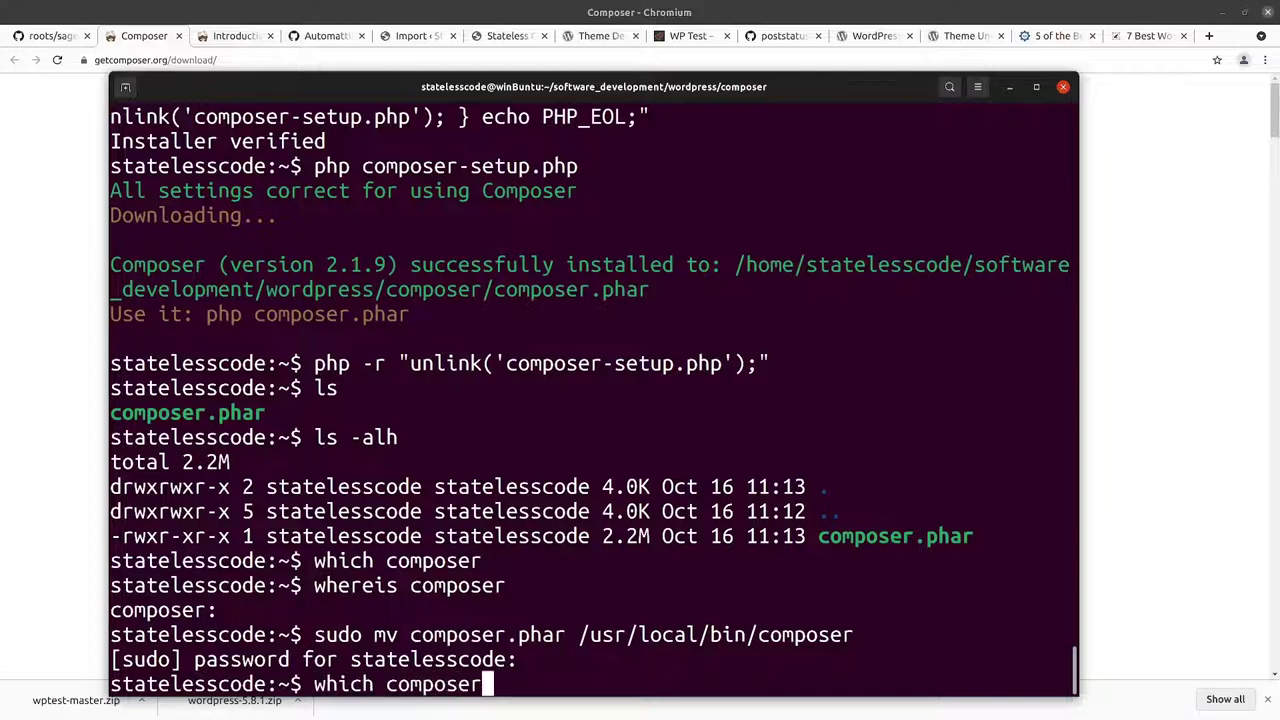
key(Return)
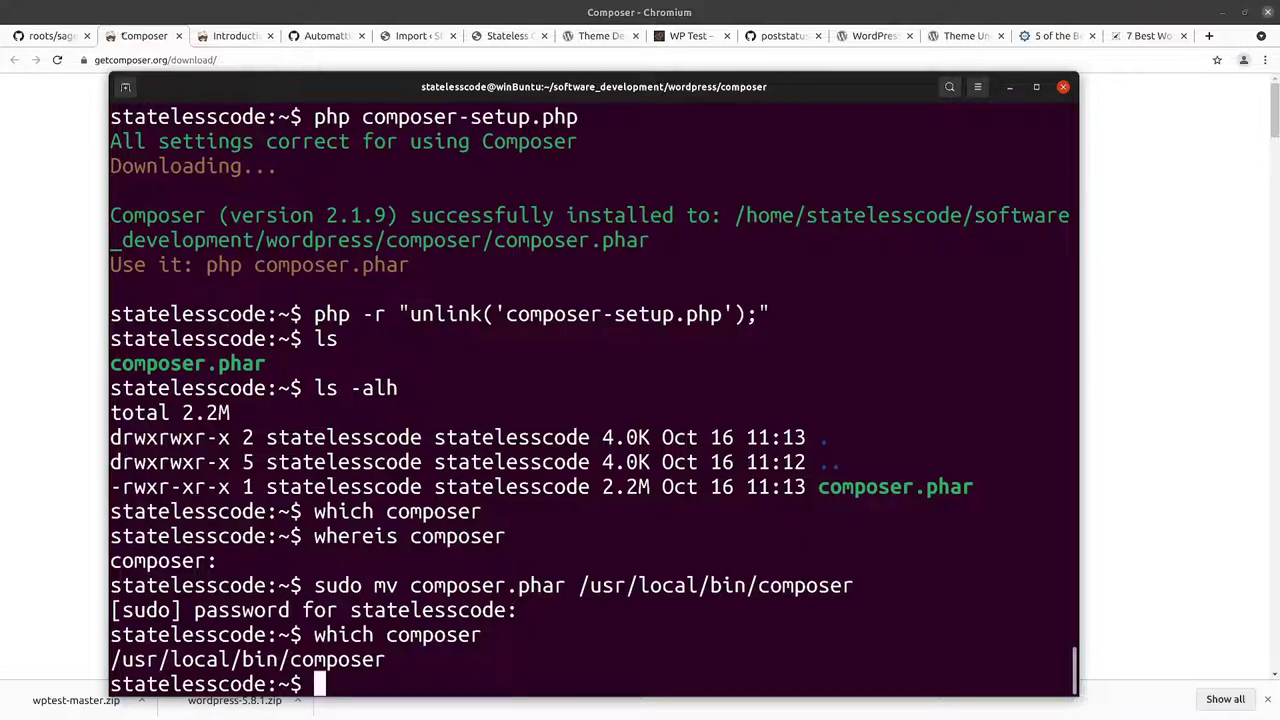
key(alt+Tab)
Step: Scroll down the Composer download page, briefly checking the roots/sage README
scroll(230, 260, down, 5)
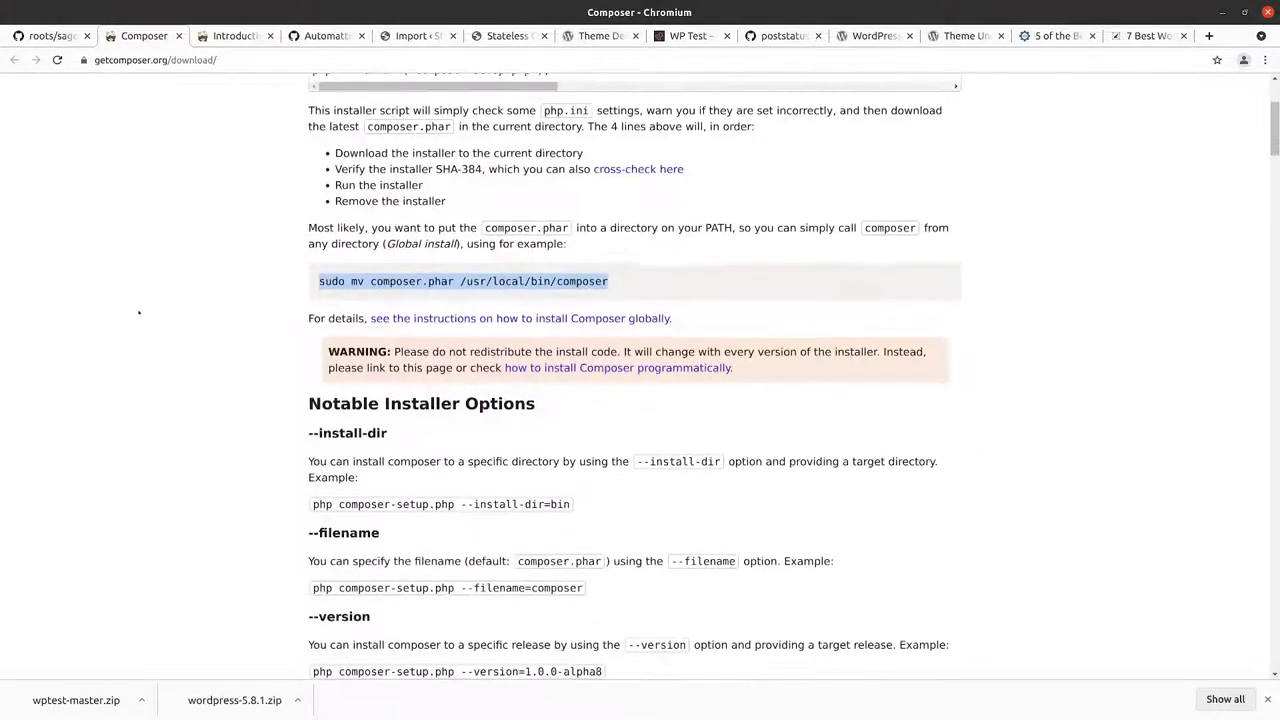
scroll(237, 285, down, 14)
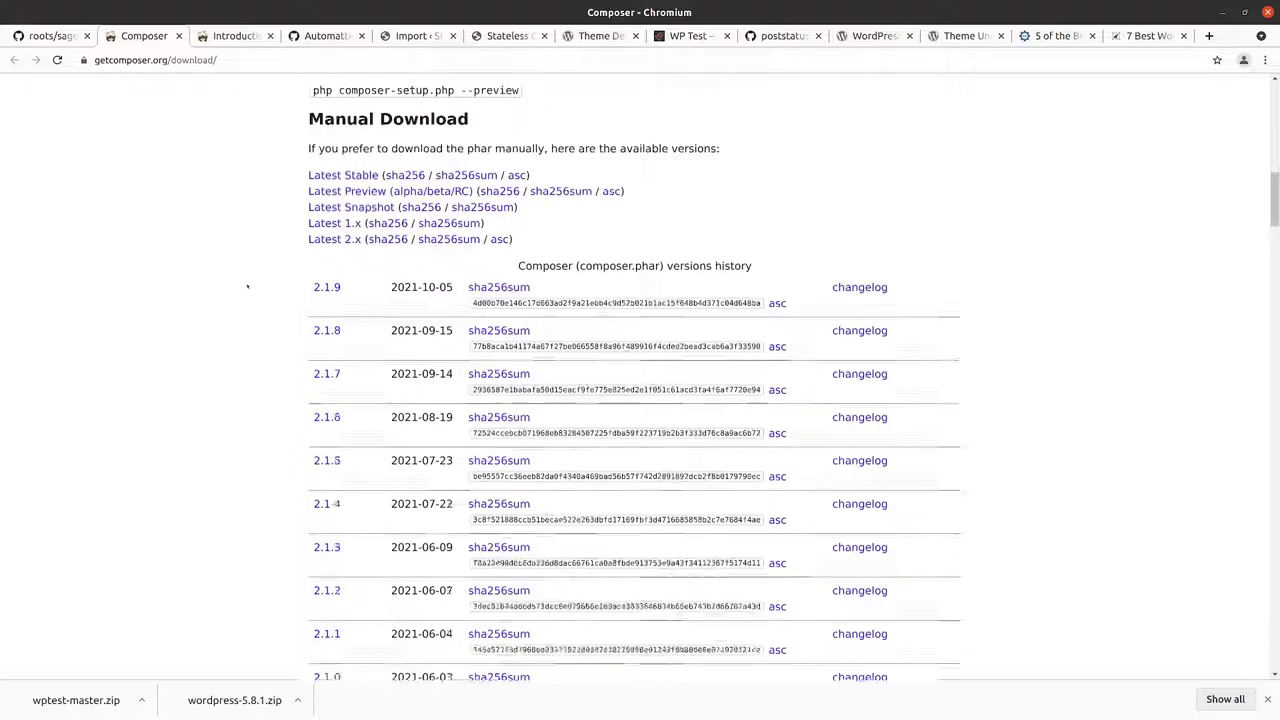
scroll(248, 279, down, 7)
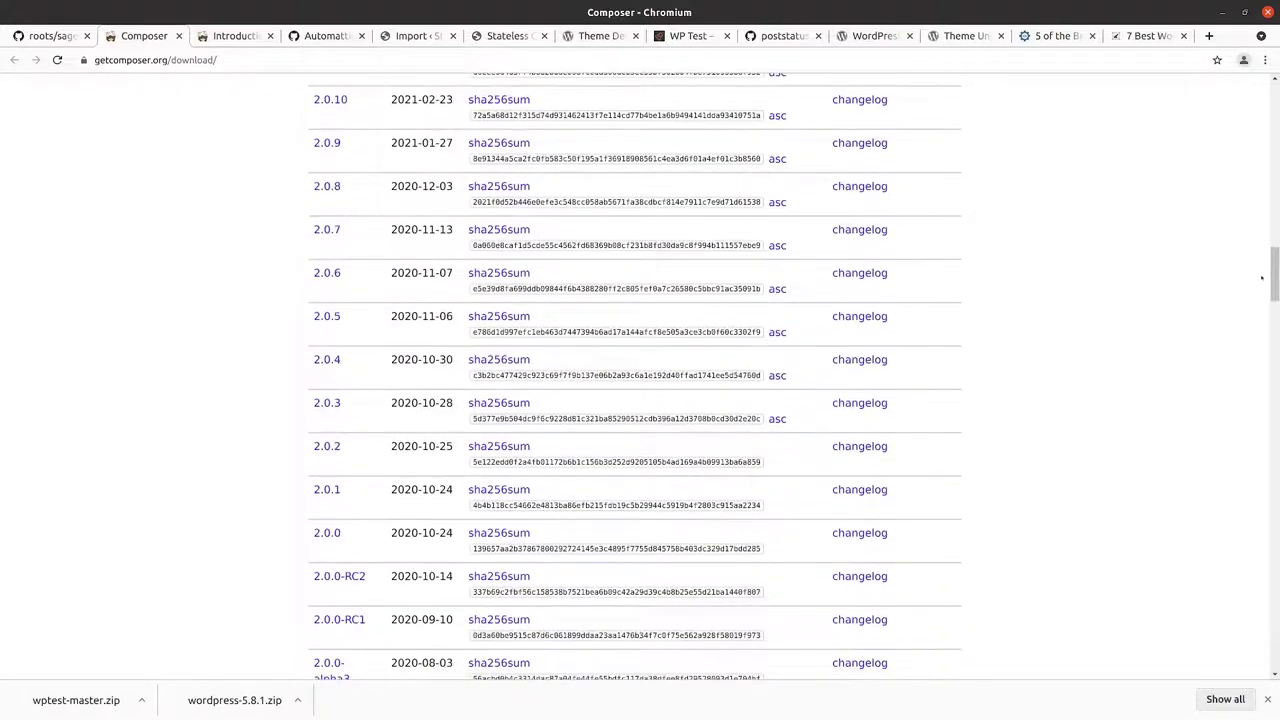
drag(1274, 276, 1274, 110)
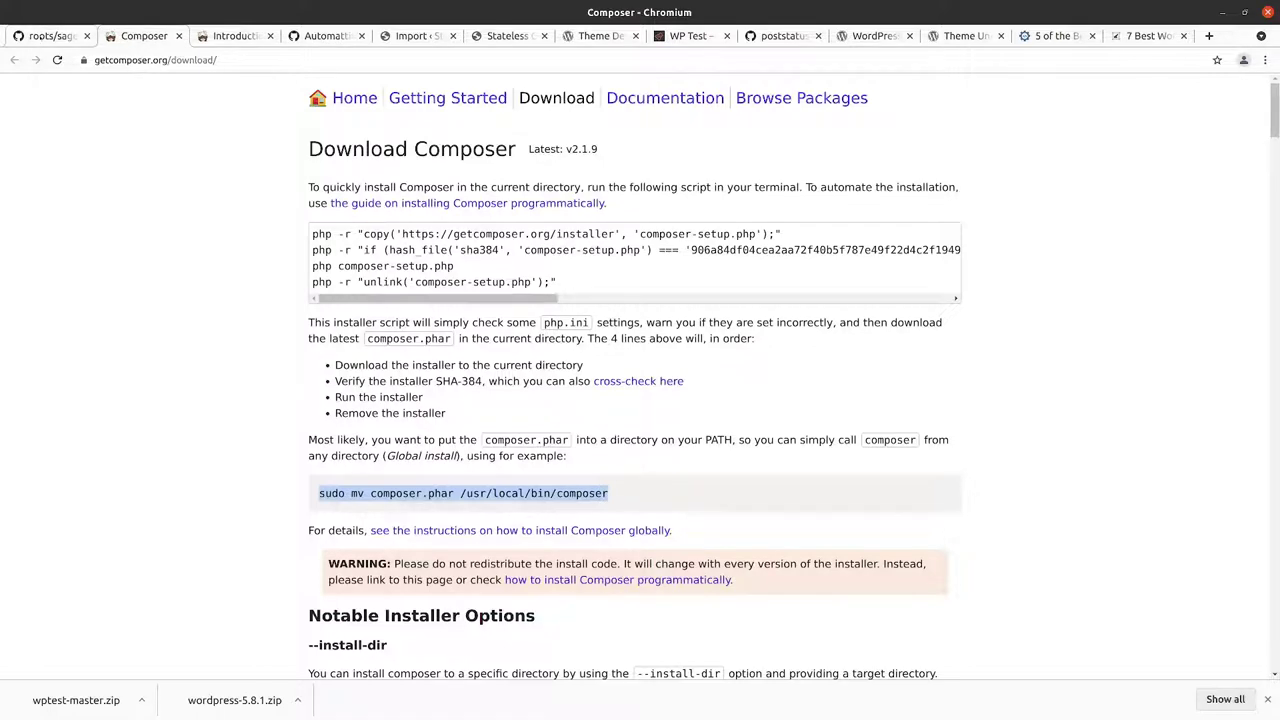
click(30, 36)
key(ctrl+Tab)
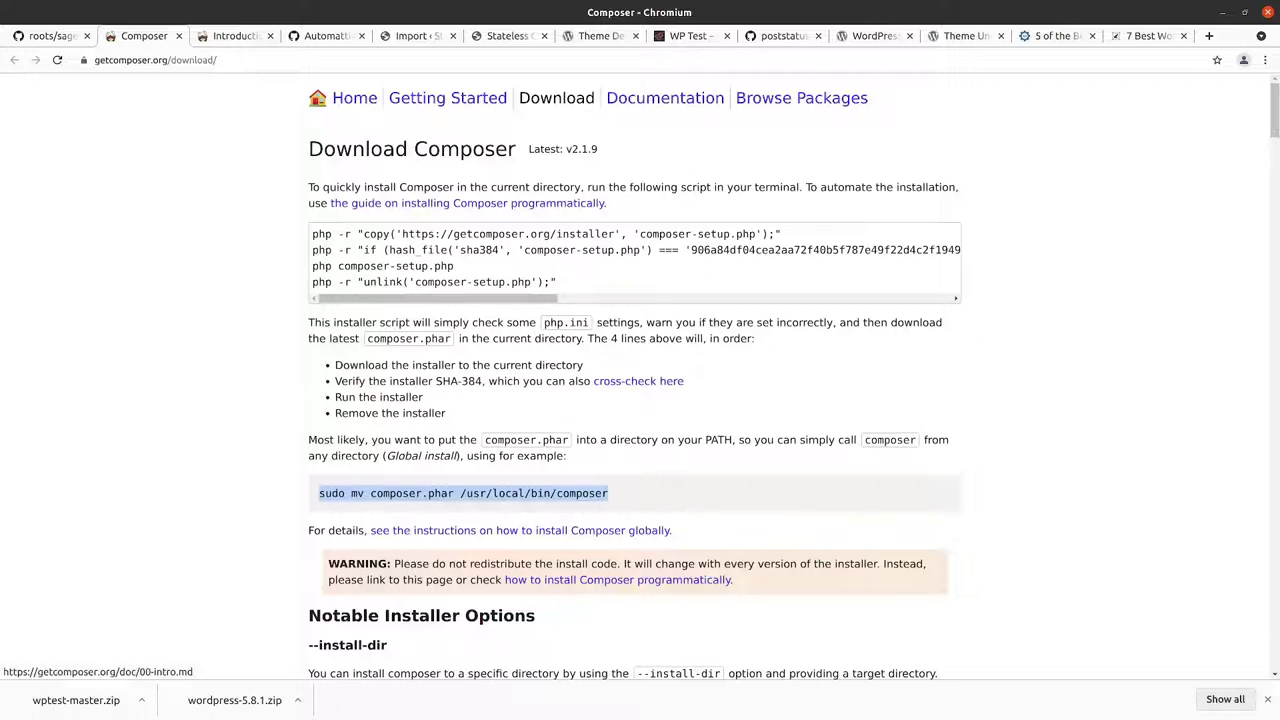
Step: Open Composer's Getting Started documentation and browse the Basic usage page
click(483, 98)
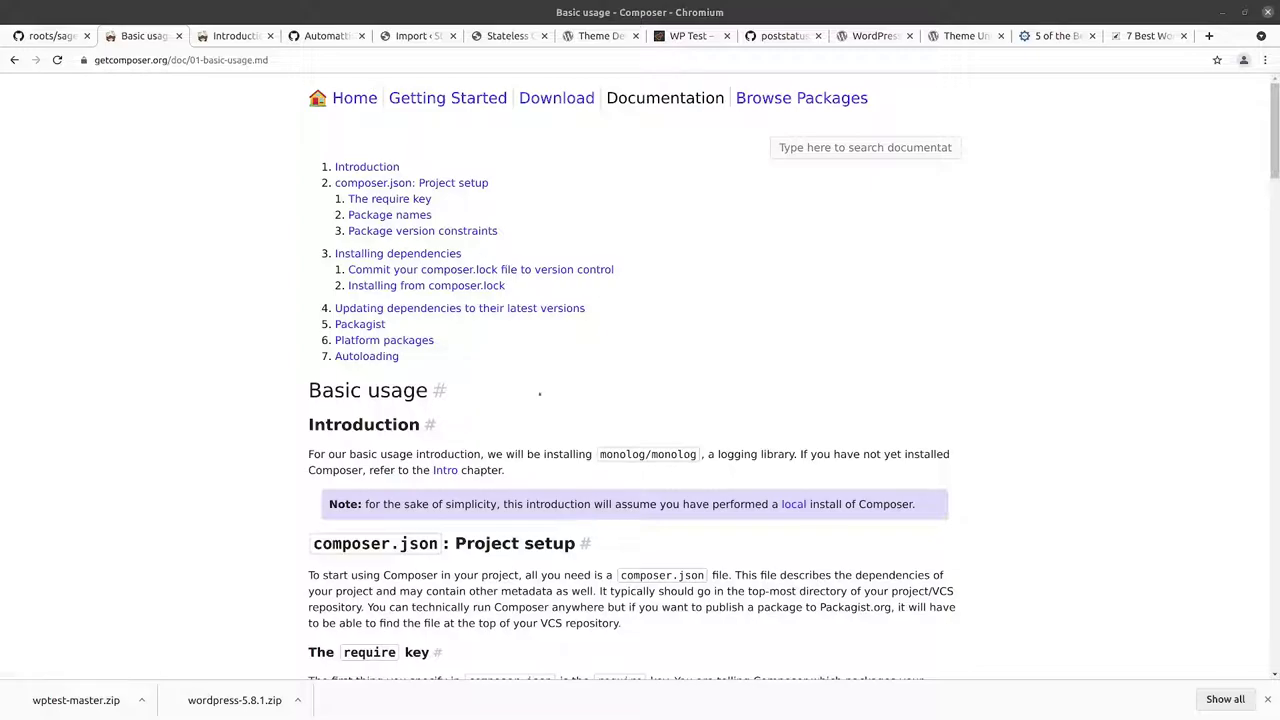
scroll(539, 393, down, 3)
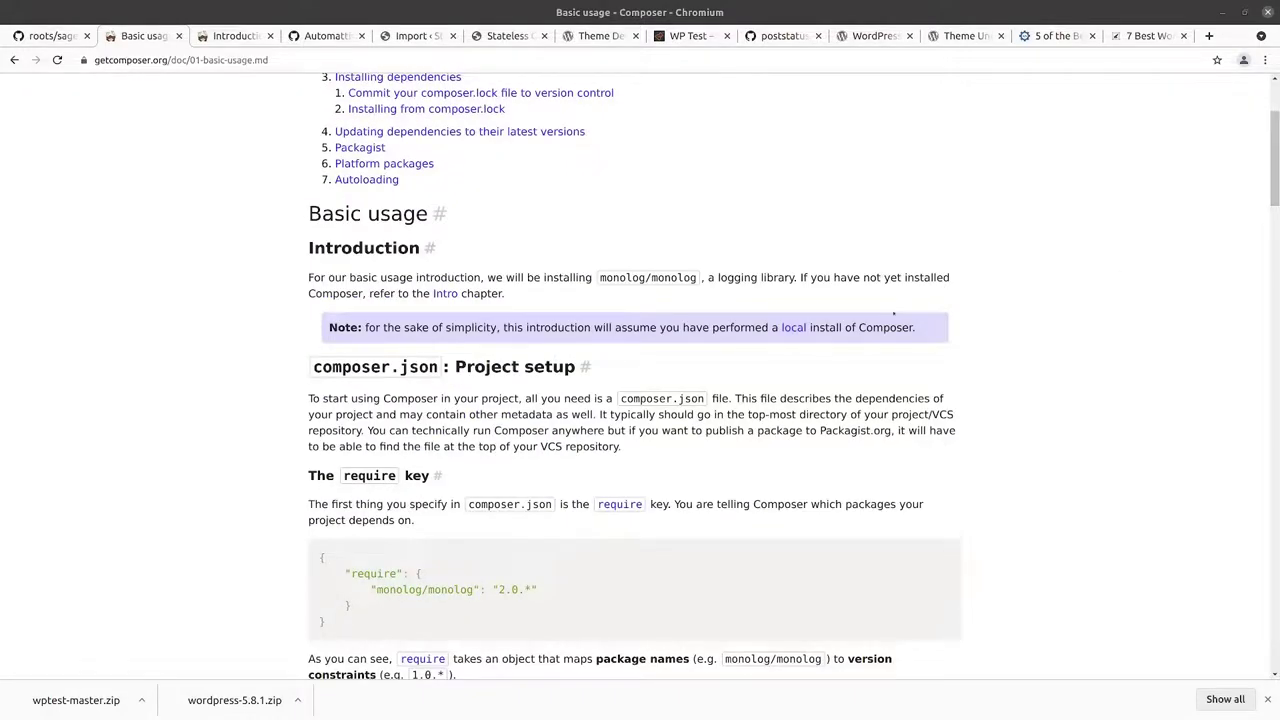
scroll(850, 333, up, 1)
scroll(850, 333, down, 4)
scroll(850, 333, down, 10)
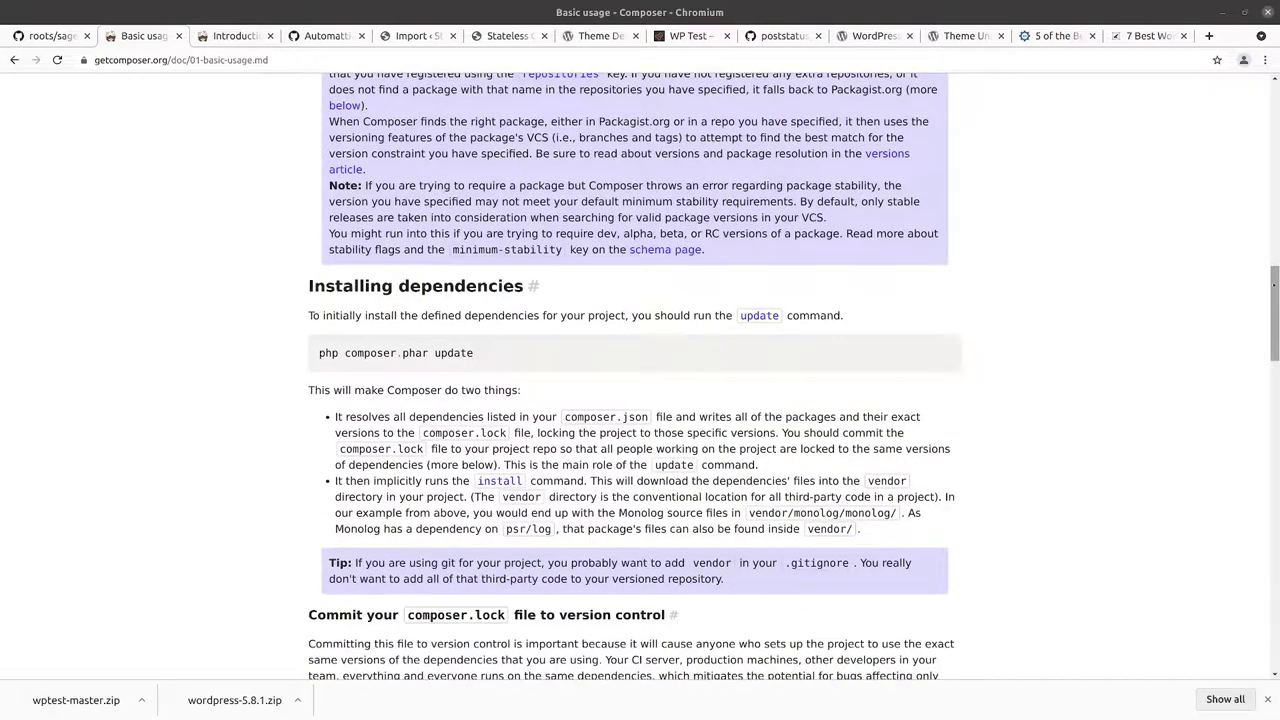
drag(1274, 290, 1274, 77)
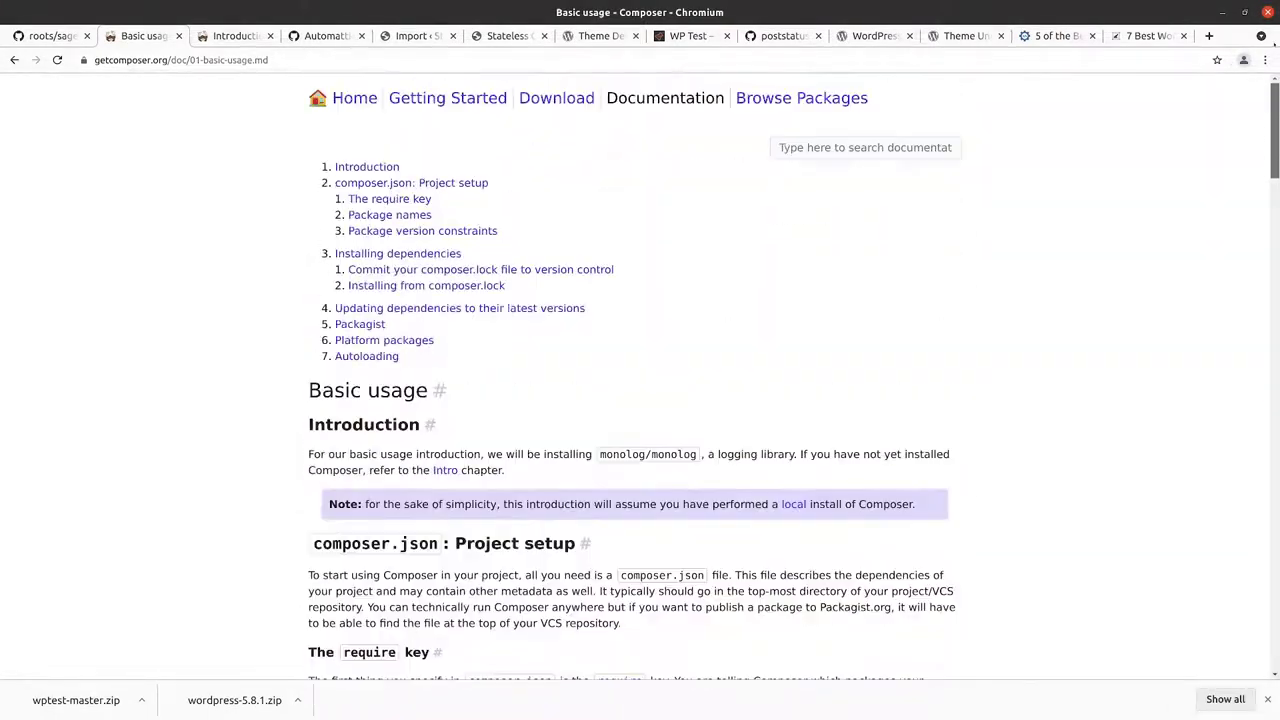
Step: Go back to the Introduction page and scroll to System Requirements and Linux/Unix/macOS installation
click(14, 60)
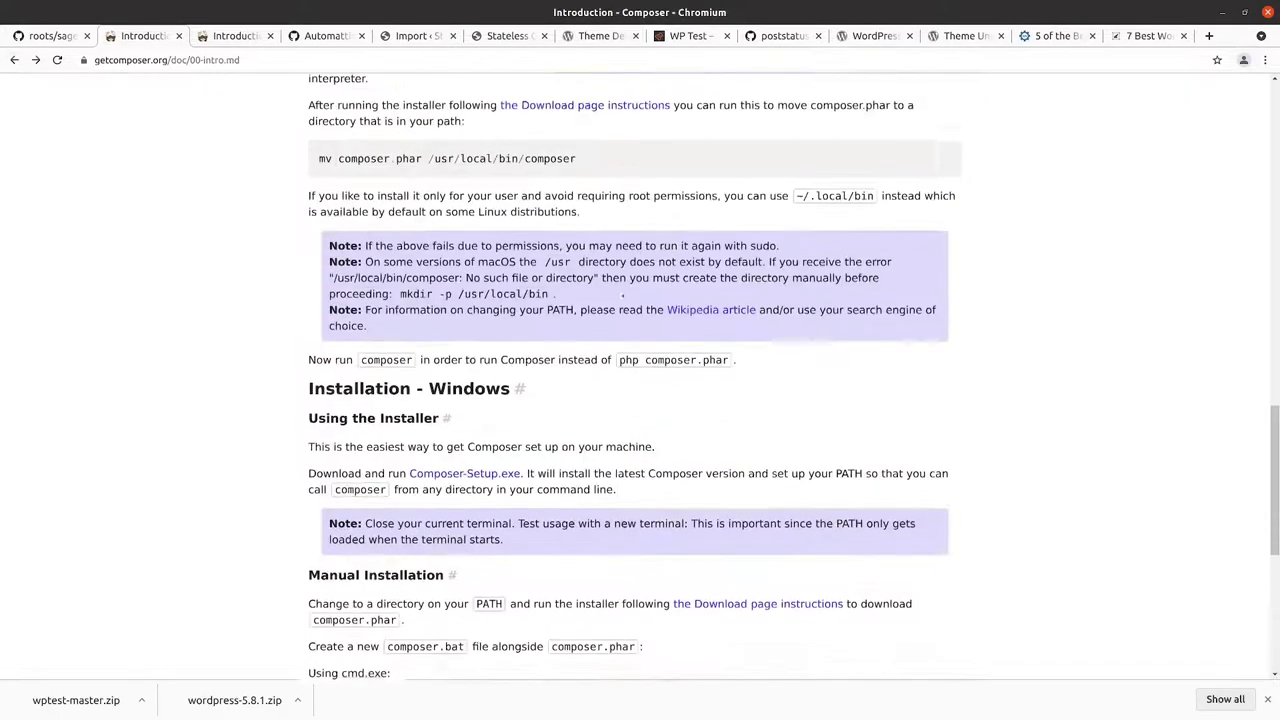
scroll(624, 295, up, 8)
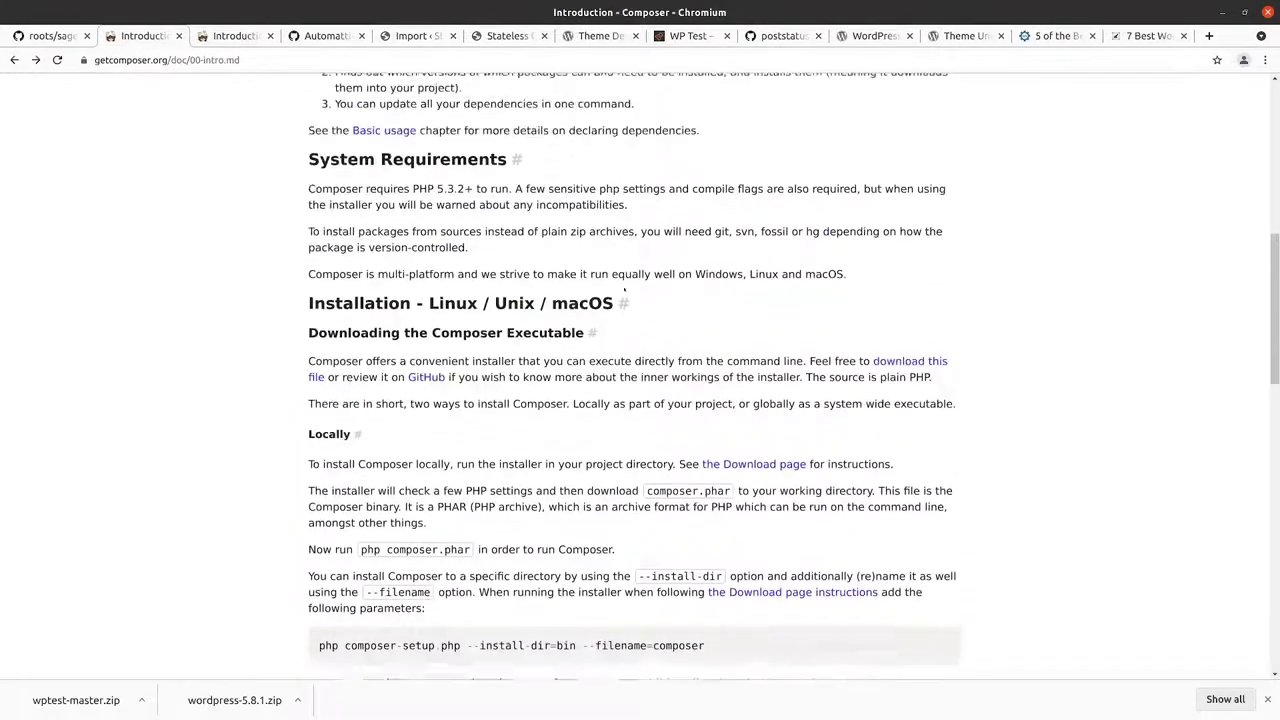
scroll(624, 290, up, 3)
scroll(624, 290, up, 3)
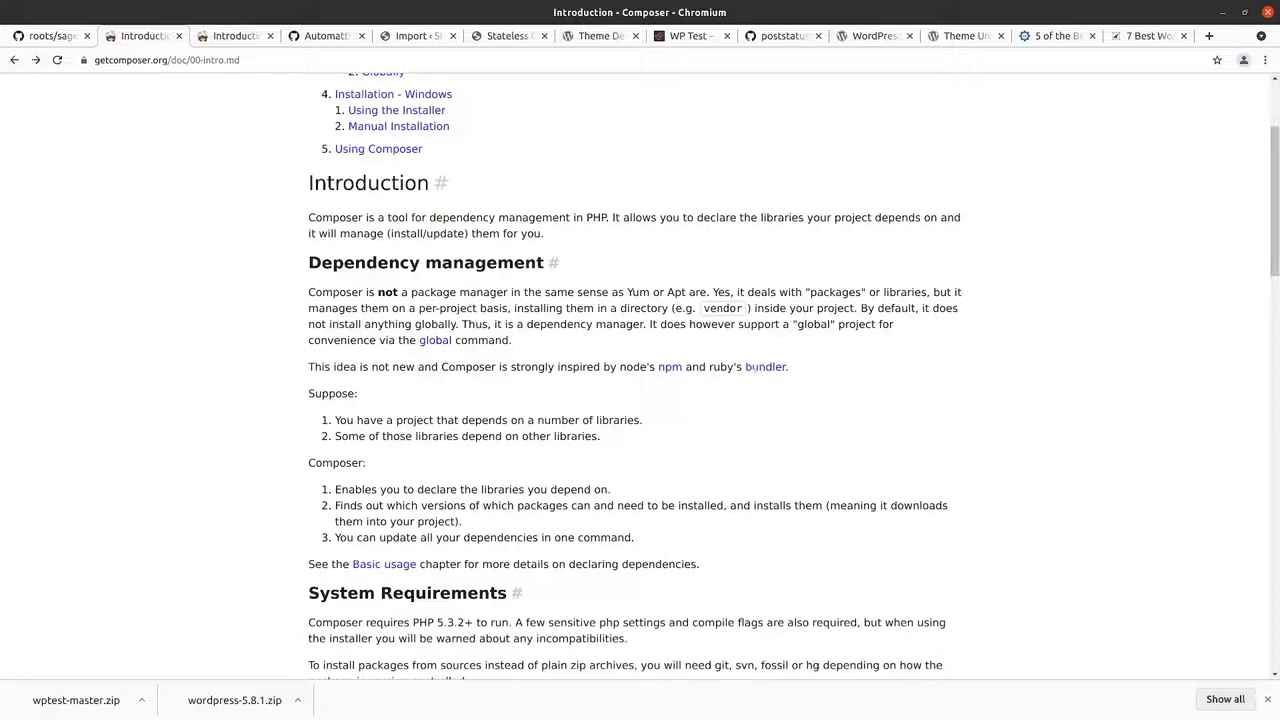
scroll(748, 393, down, 1)
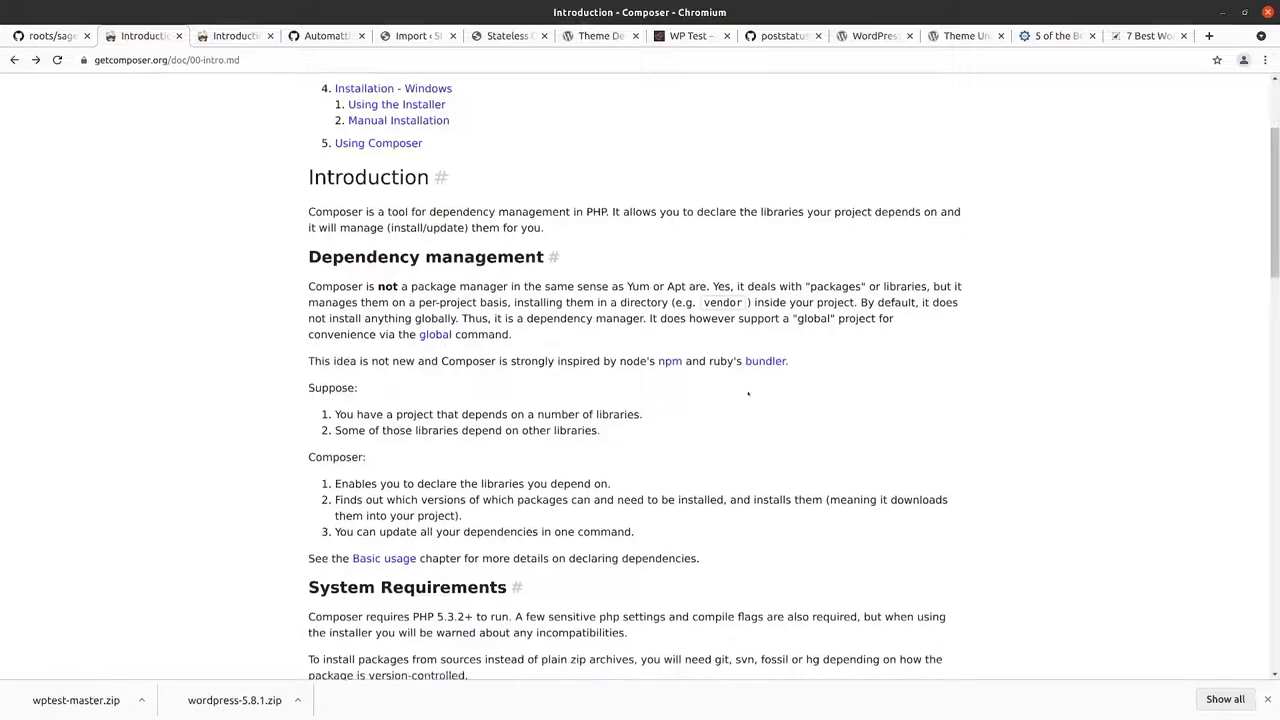
scroll(748, 393, down, 5)
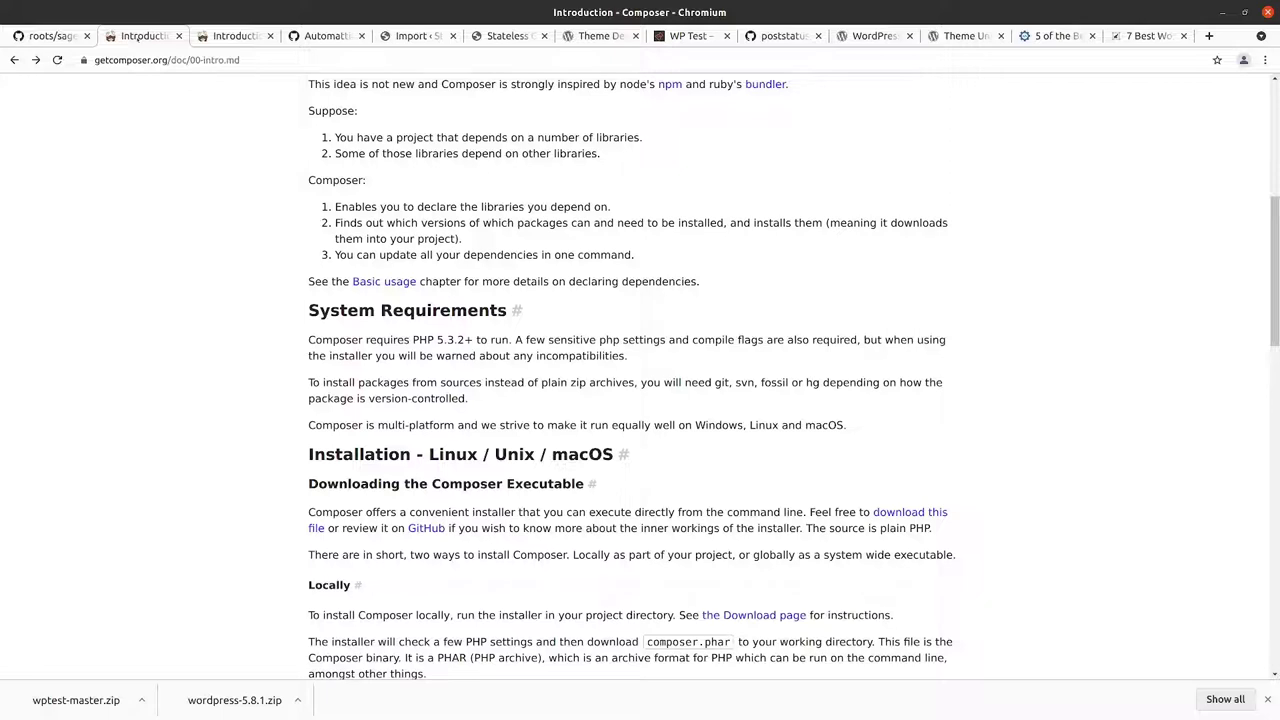
click(28, 37)
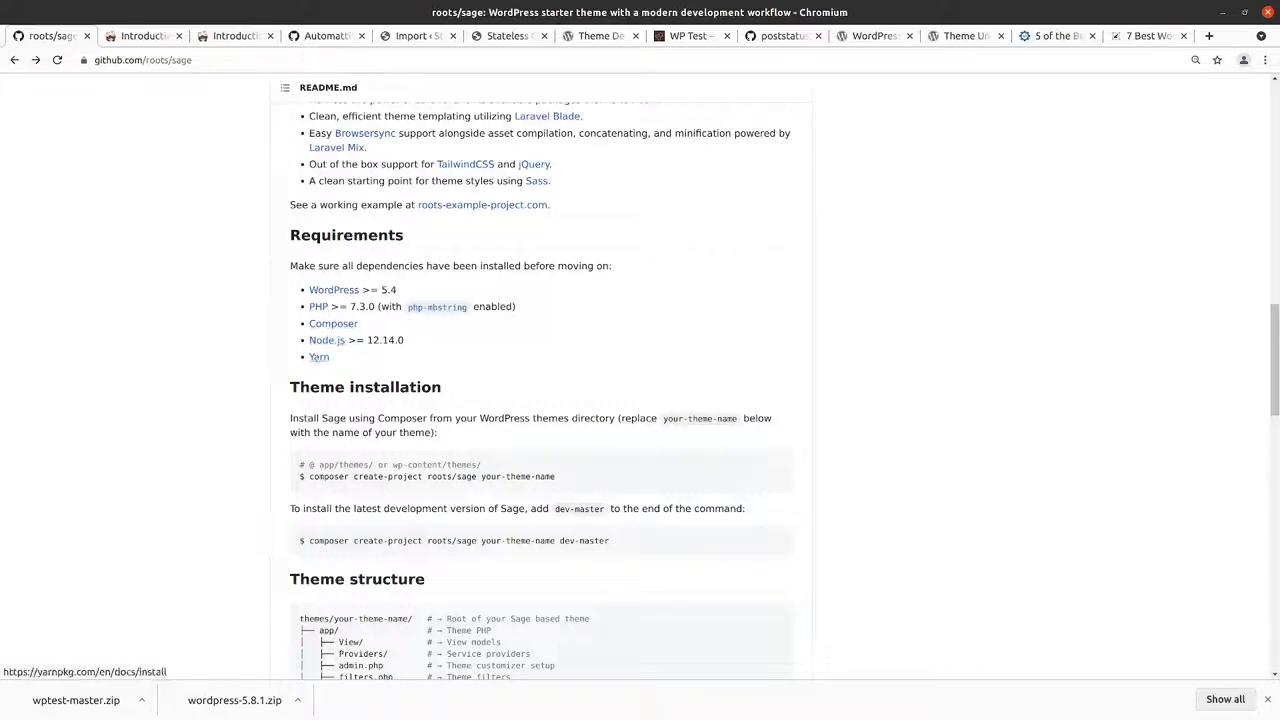
scroll(327, 364, down, 5)
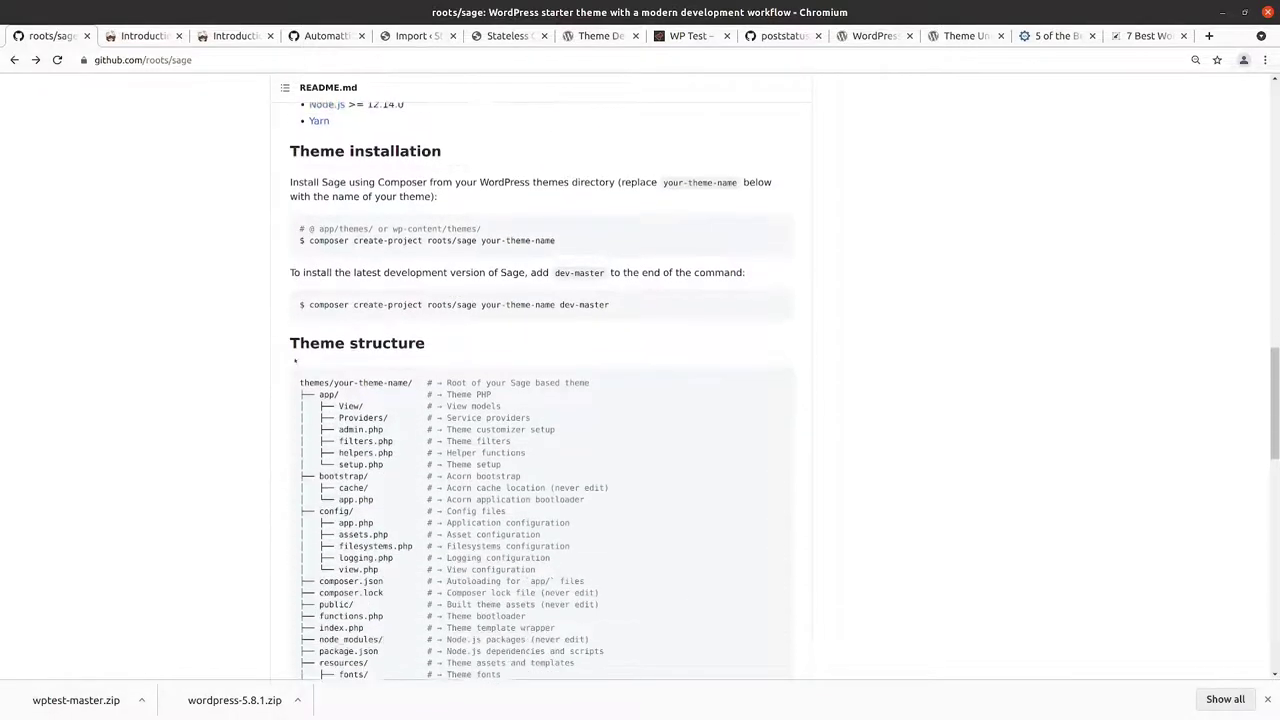
scroll(345, 304, down, 2)
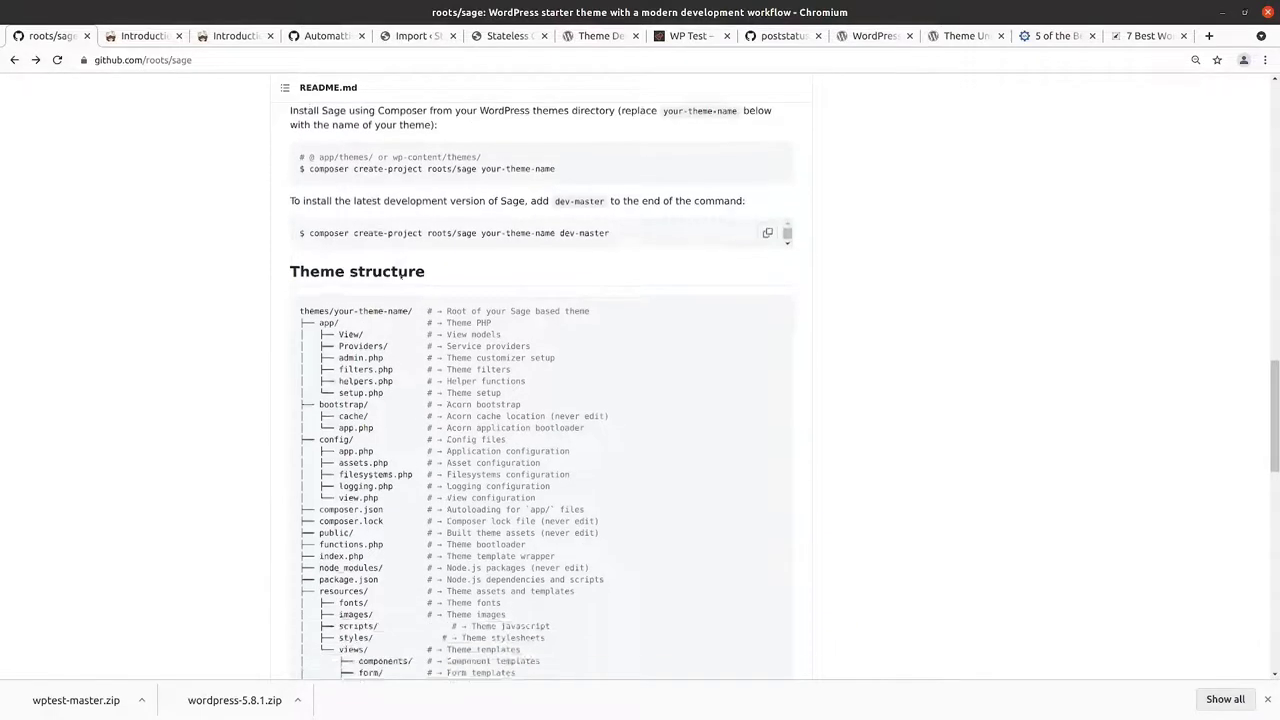
scroll(345, 304, up, 2)
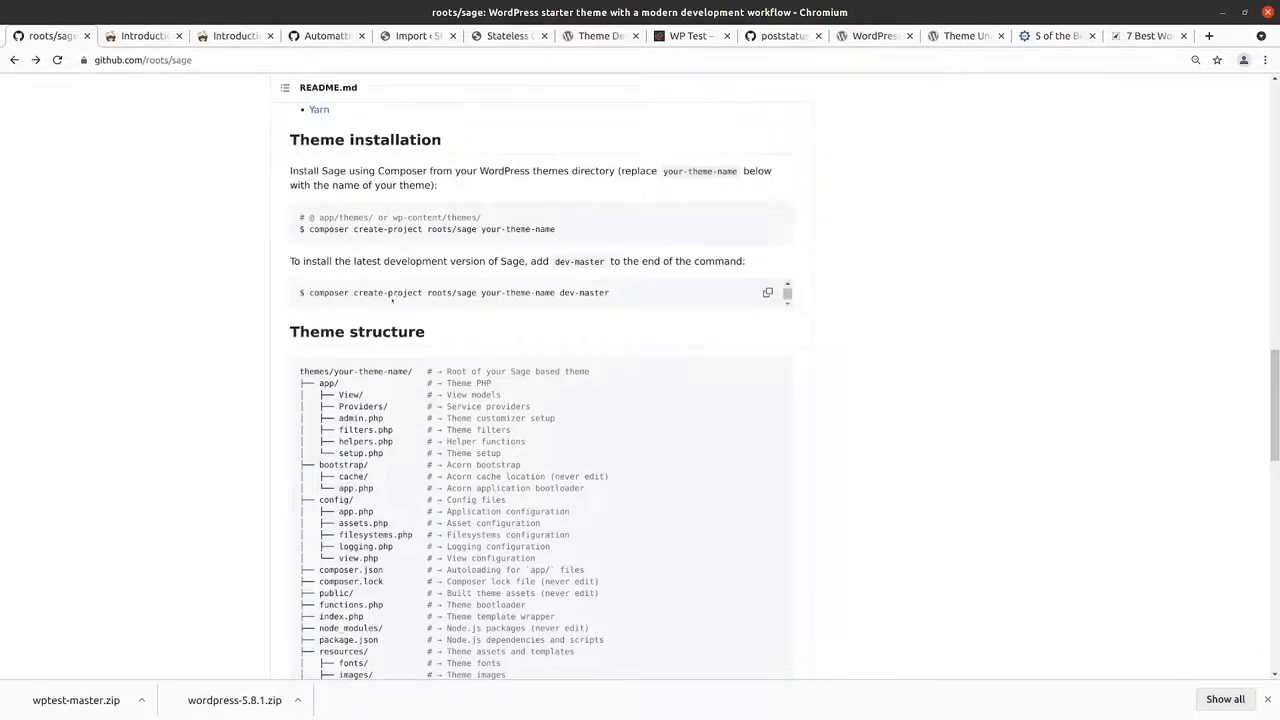
scroll(388, 293, down, 2)
scroll(388, 296, up, 1)
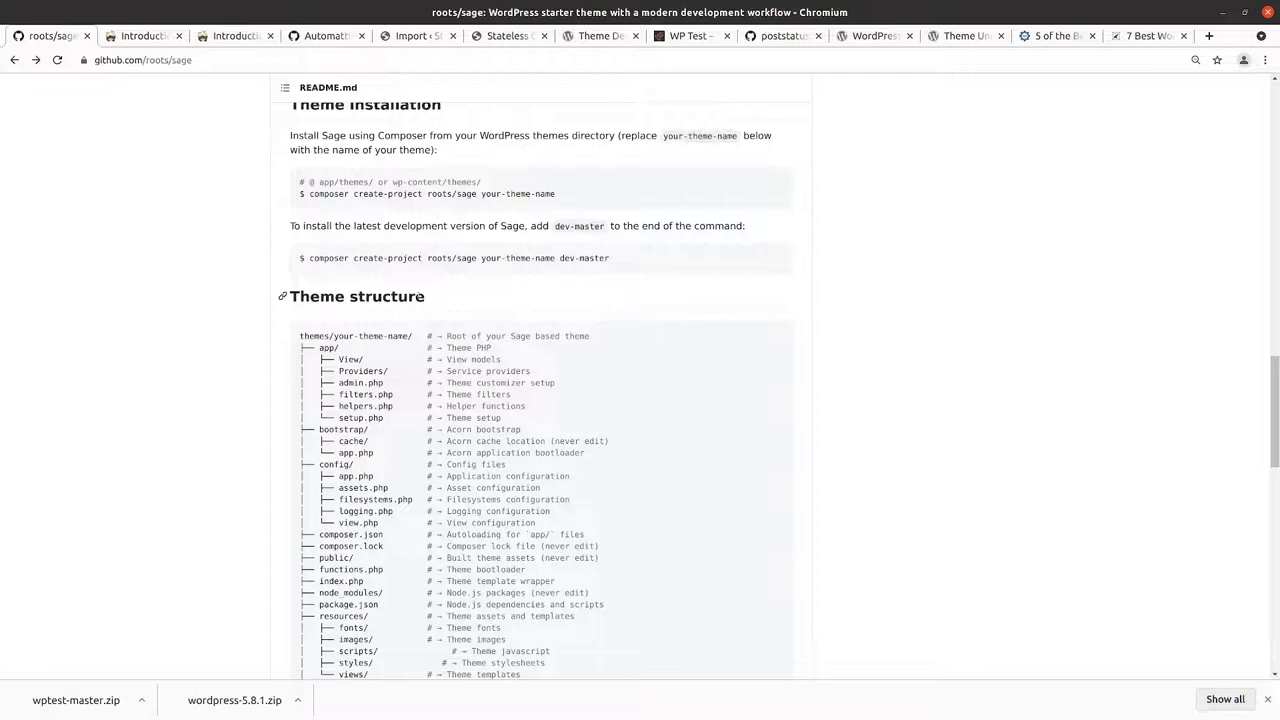
scroll(420, 294, down, 1)
scroll(420, 295, up, 1)
scroll(416, 332, down, 1)
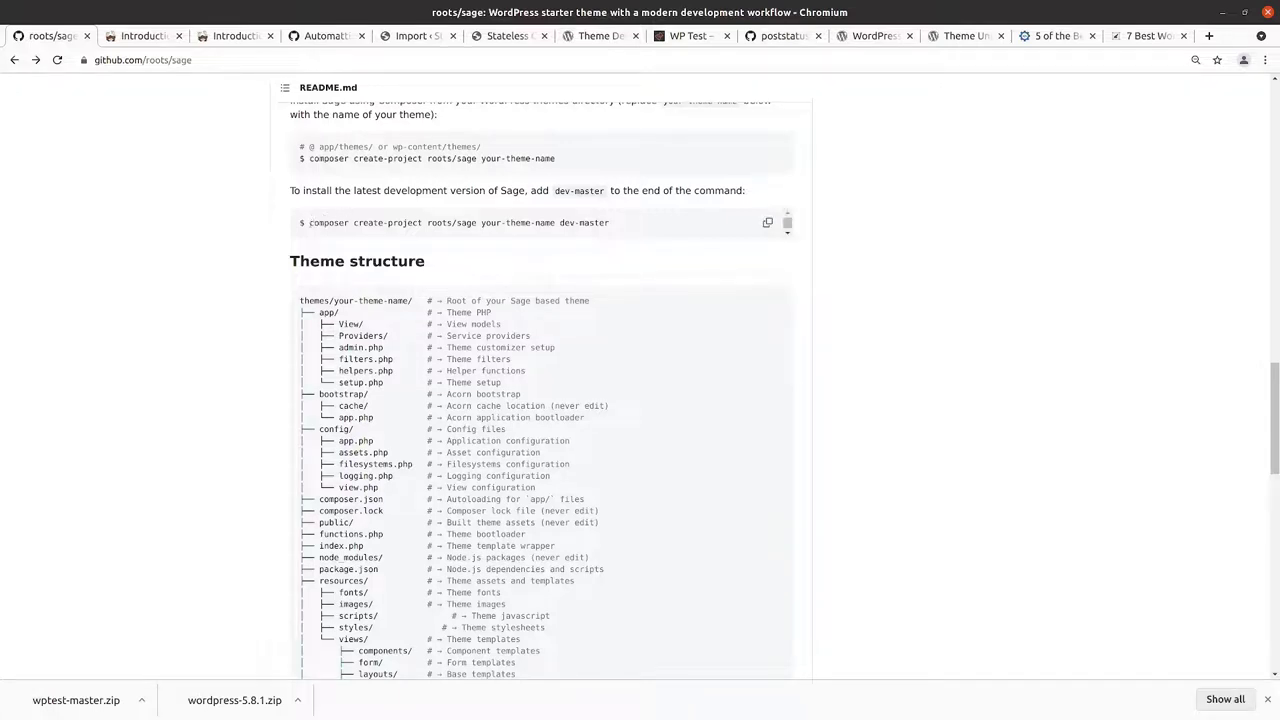
drag(305, 222, 613, 223)
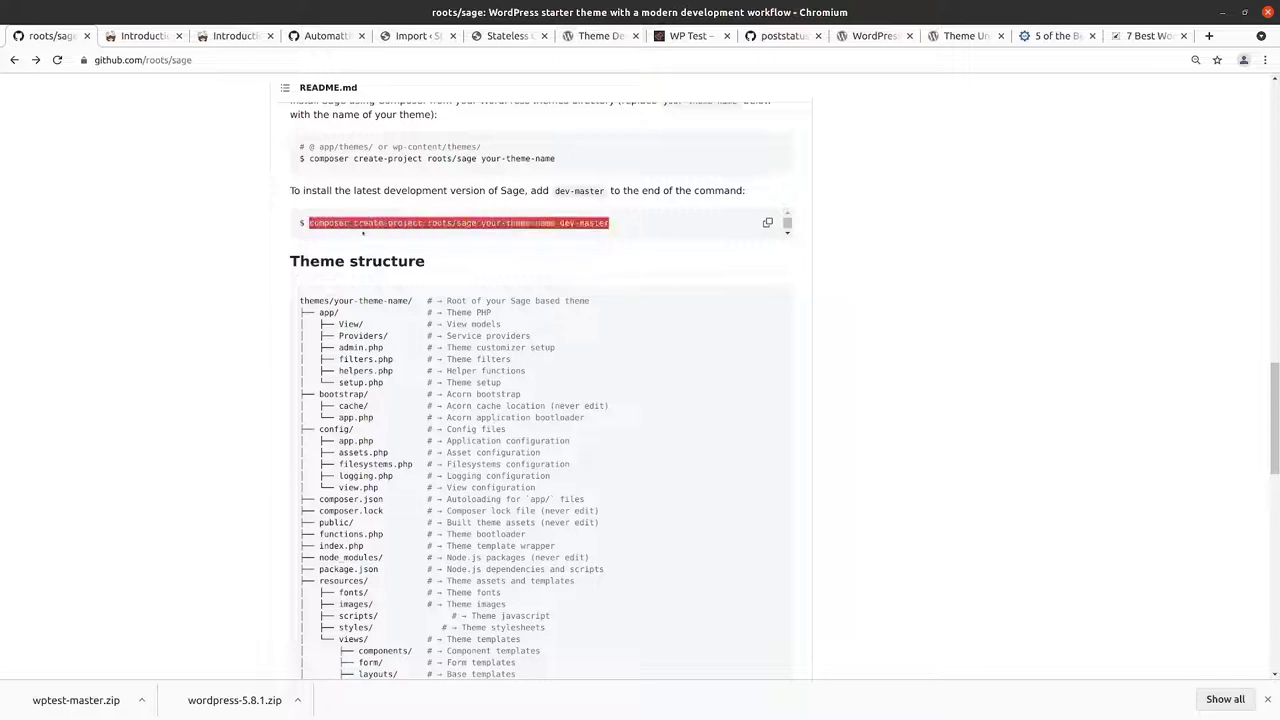
scroll(554, 245, up, 2)
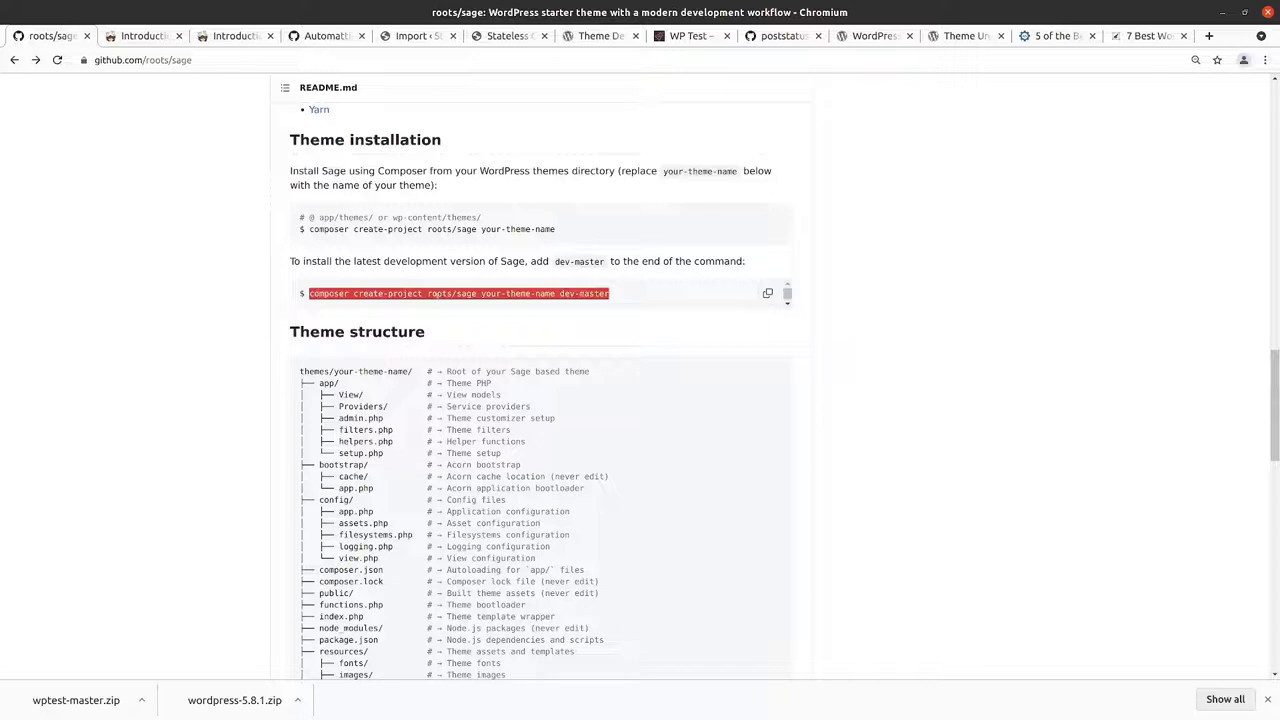
click(560, 380)
scroll(475, 348, up, 2)
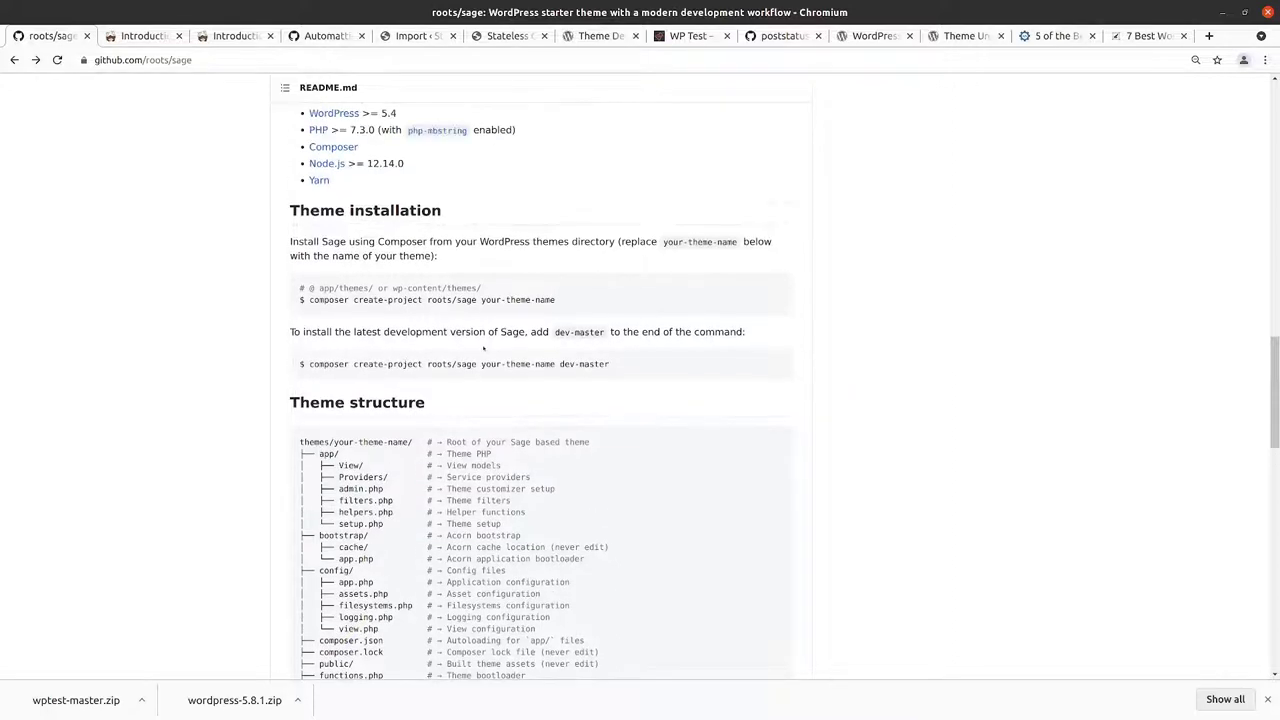
scroll(463, 352, down, 5)
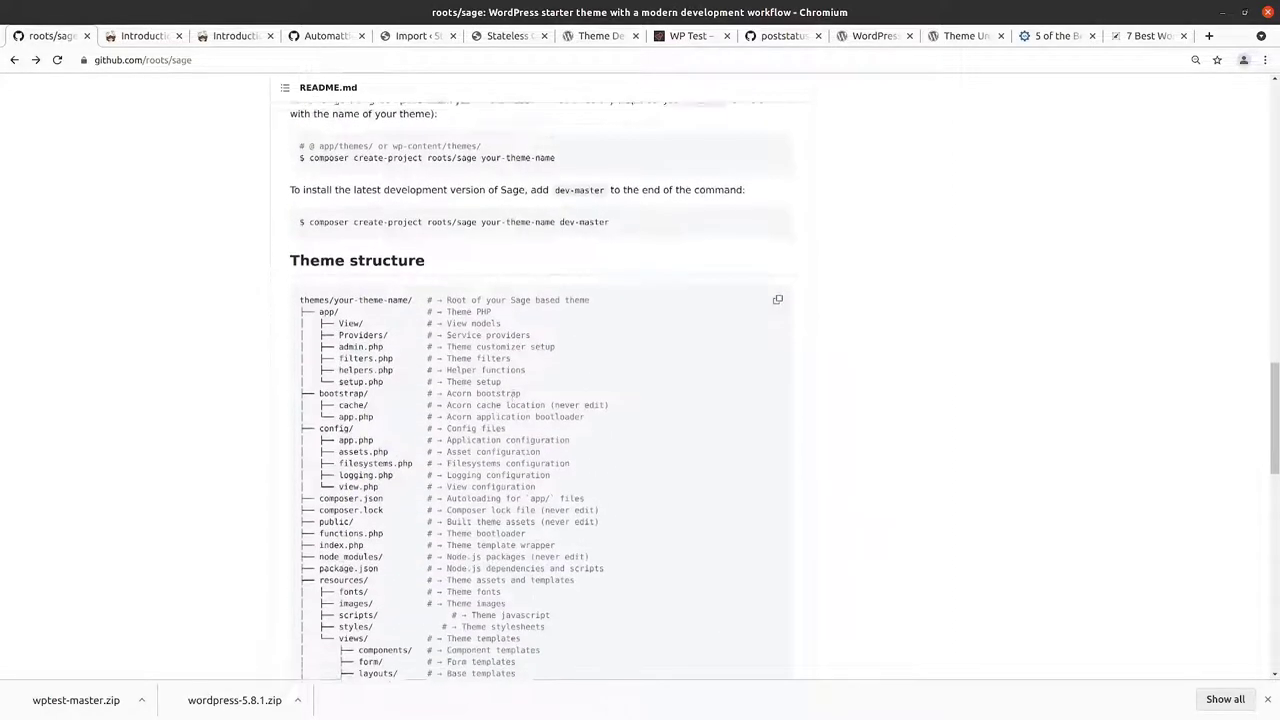
scroll(540, 380, up, 12)
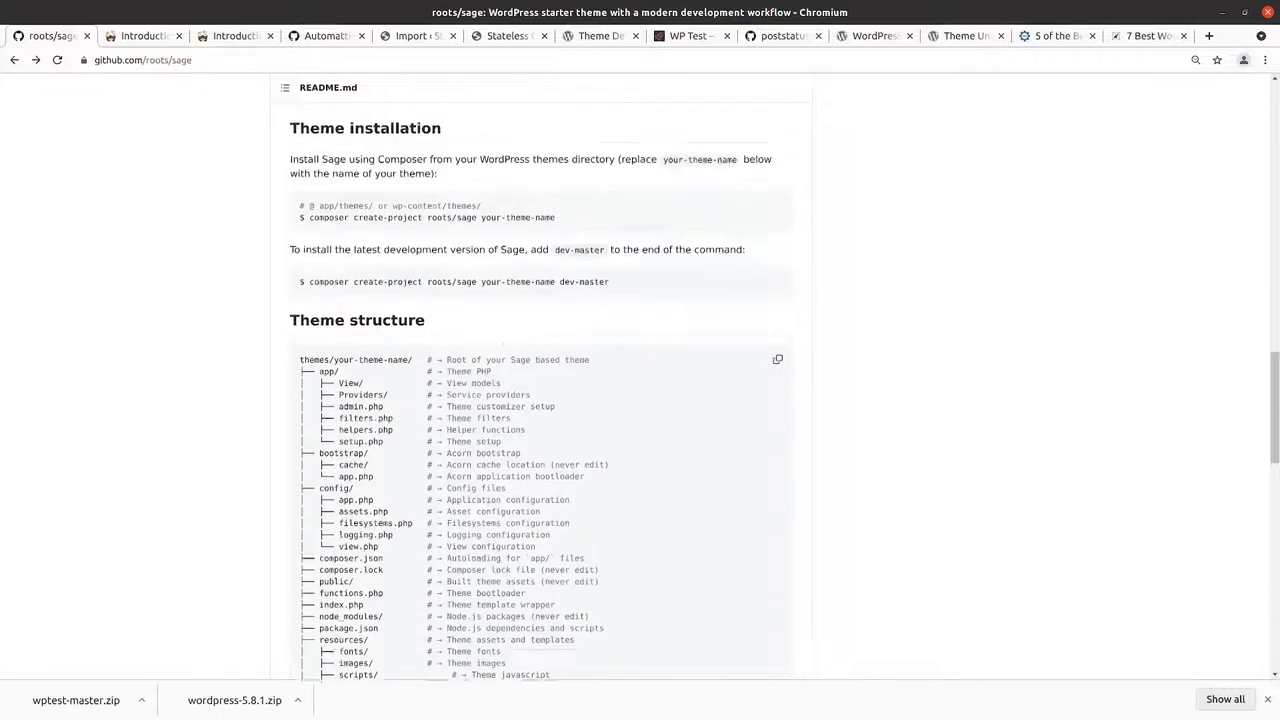
scroll(540, 380, up, 2)
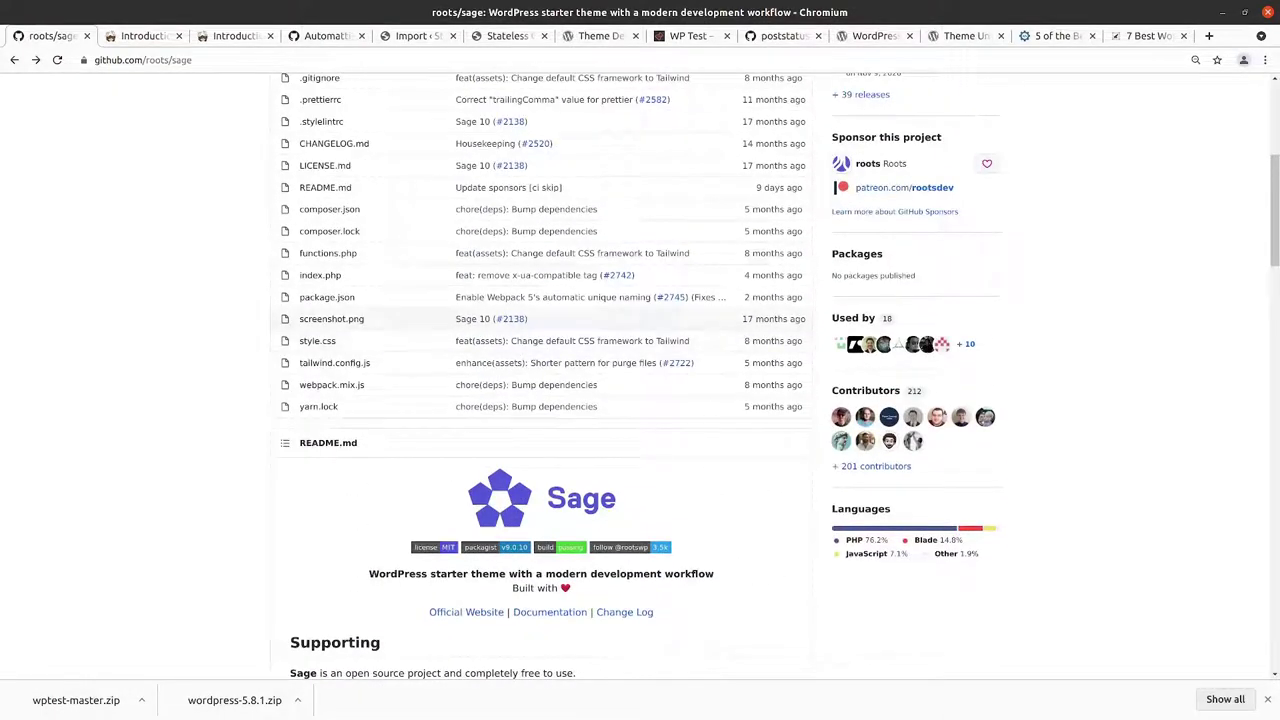
Step: In the terminal, check the current directory with pwd and move up into the wordpress folder
key(alt+Tab)
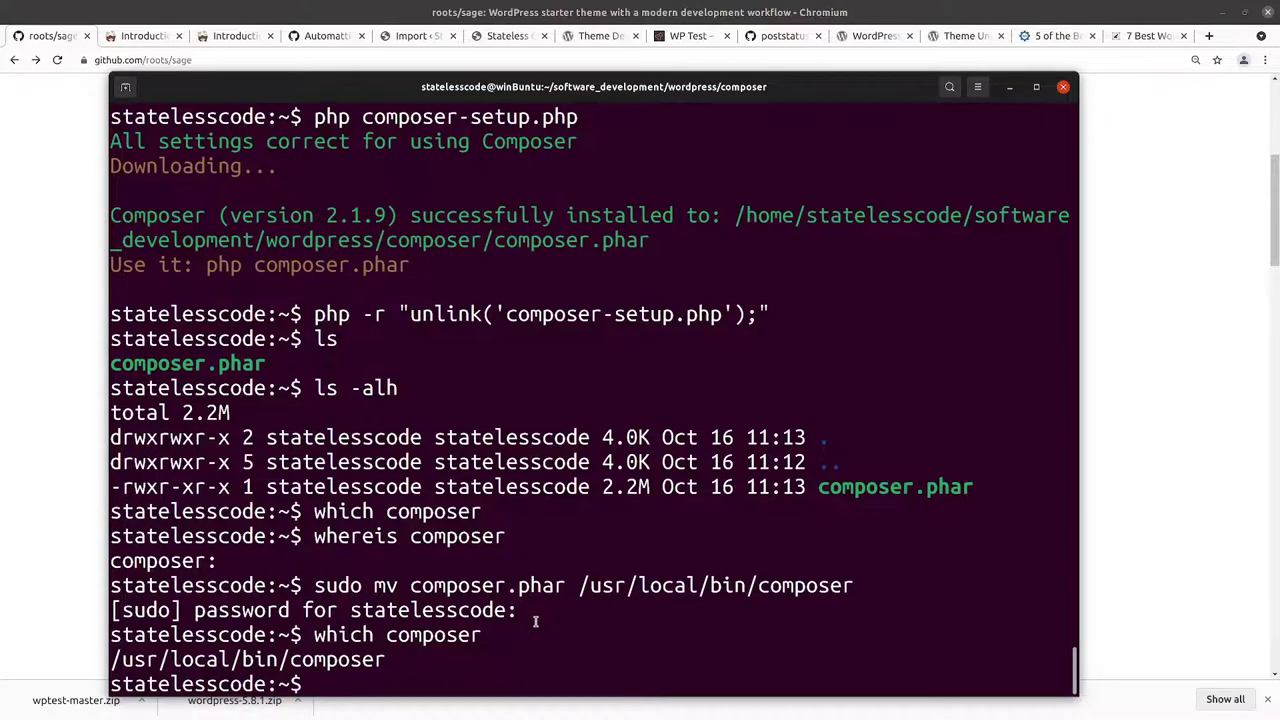
text(pwd)
key(Return)
text(cd ..)
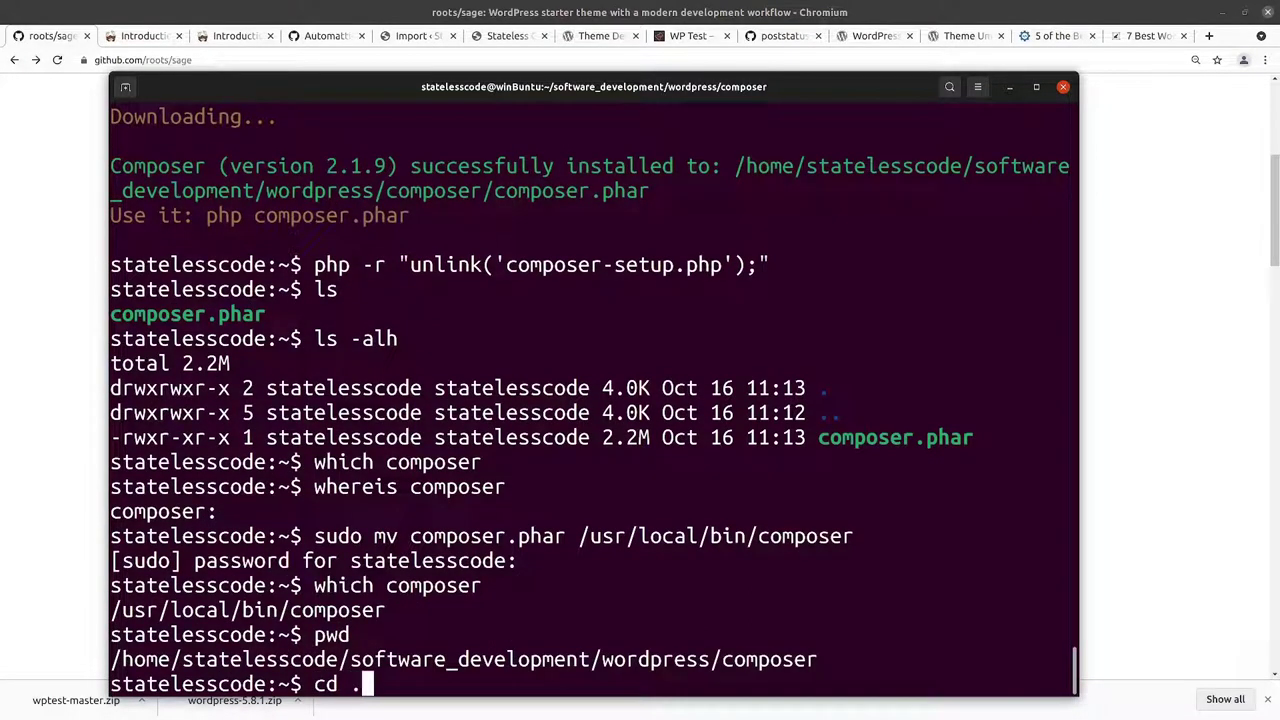
key(Return)
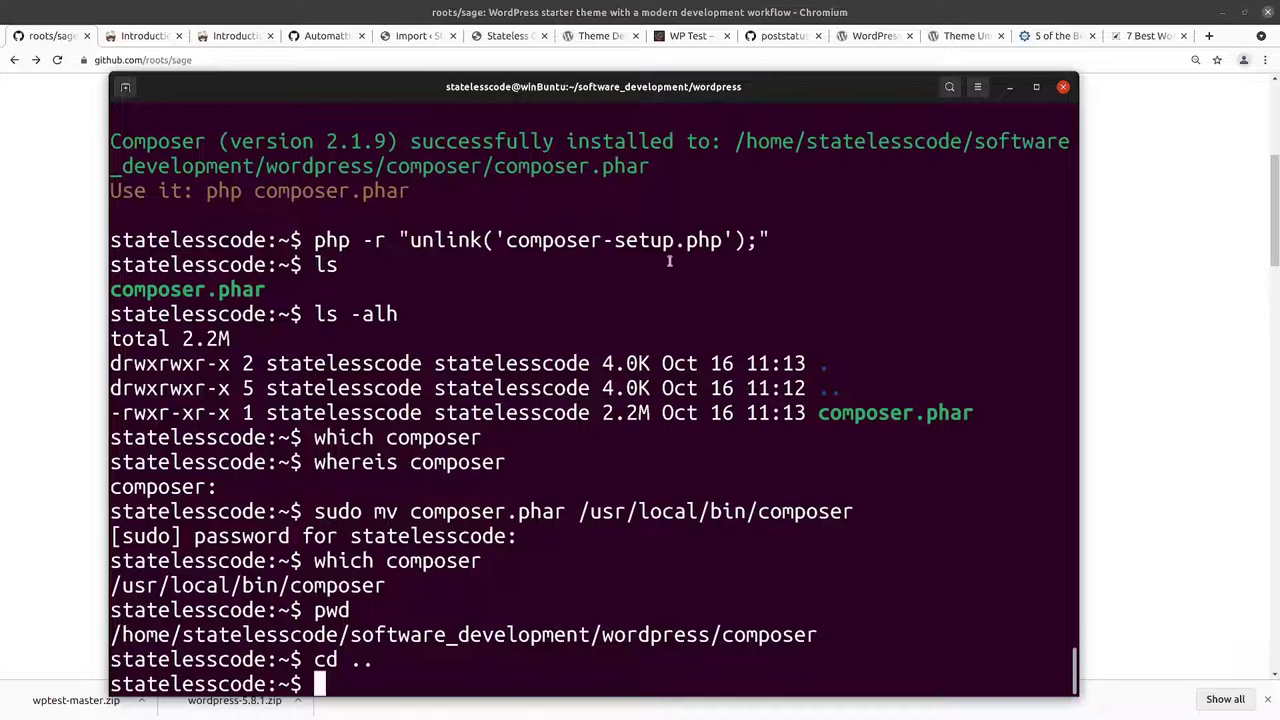
Step: Select Sage's 'composer create-project roots/sage your-theme-name dev-master' command in the GitHub README
click(1104, 152)
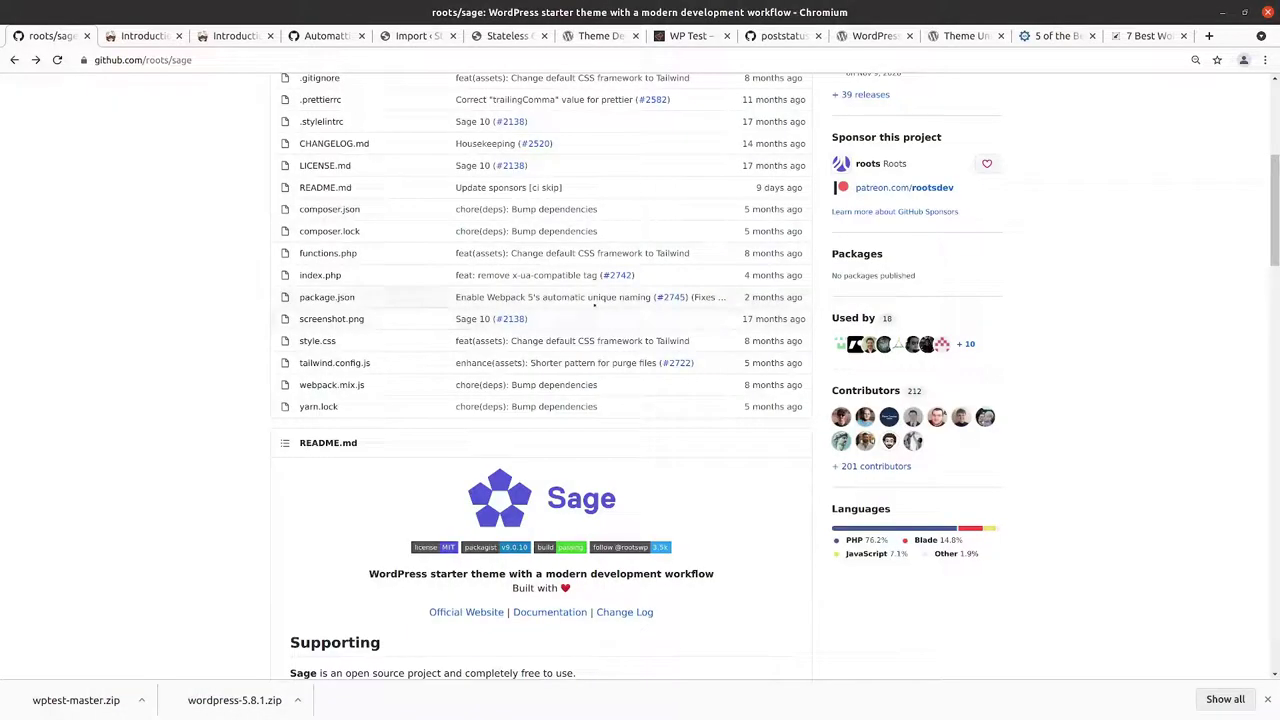
scroll(280, 318, down, 12)
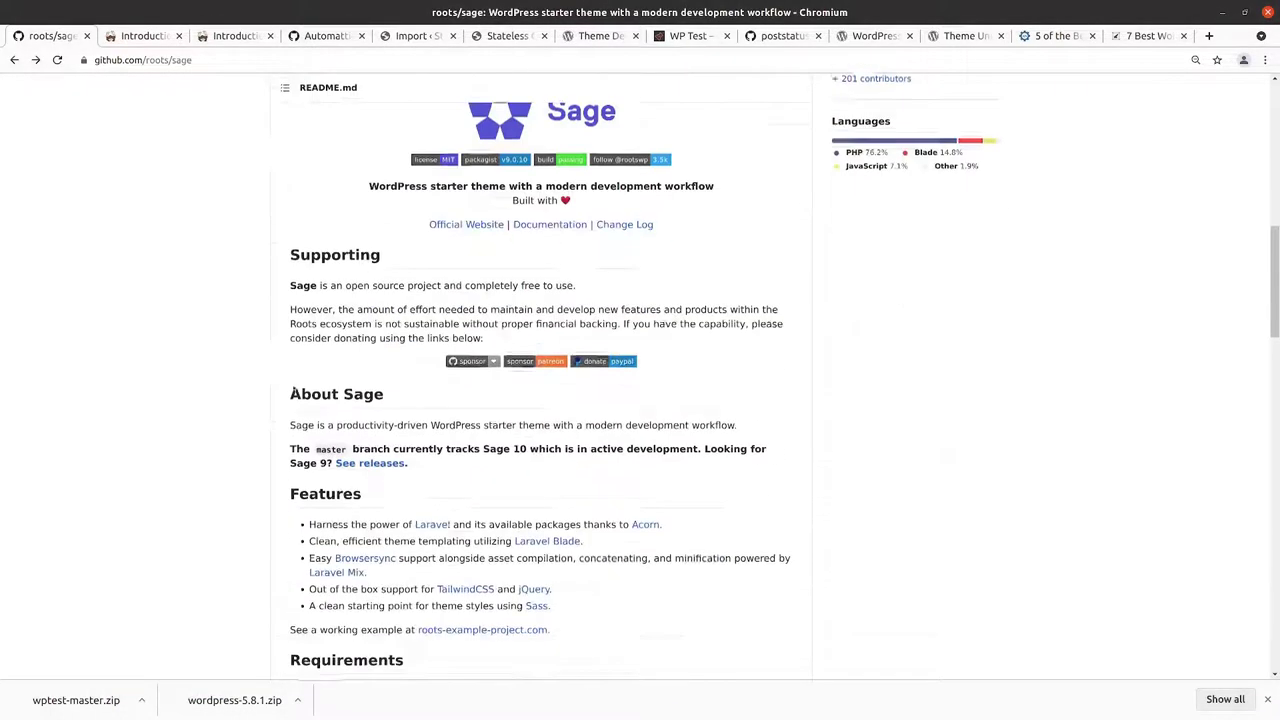
scroll(290, 375, up, 3)
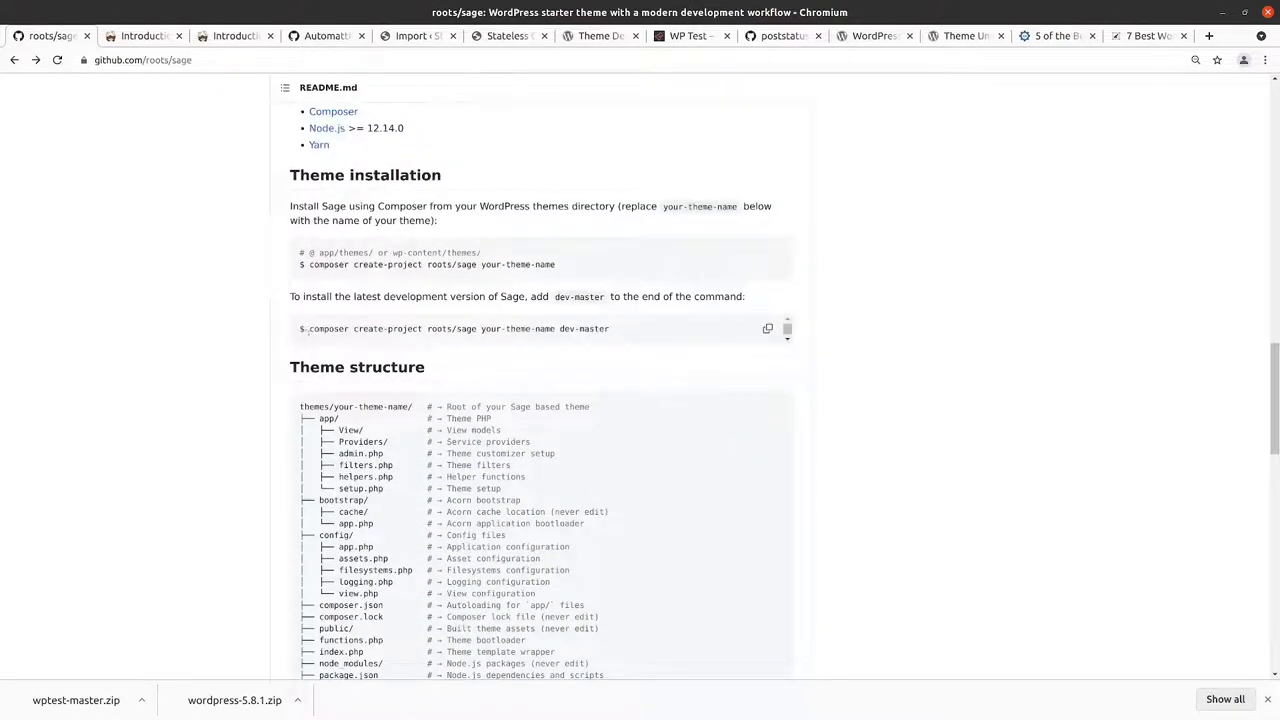
drag(309, 328, 610, 332)
key(ctrl+c)
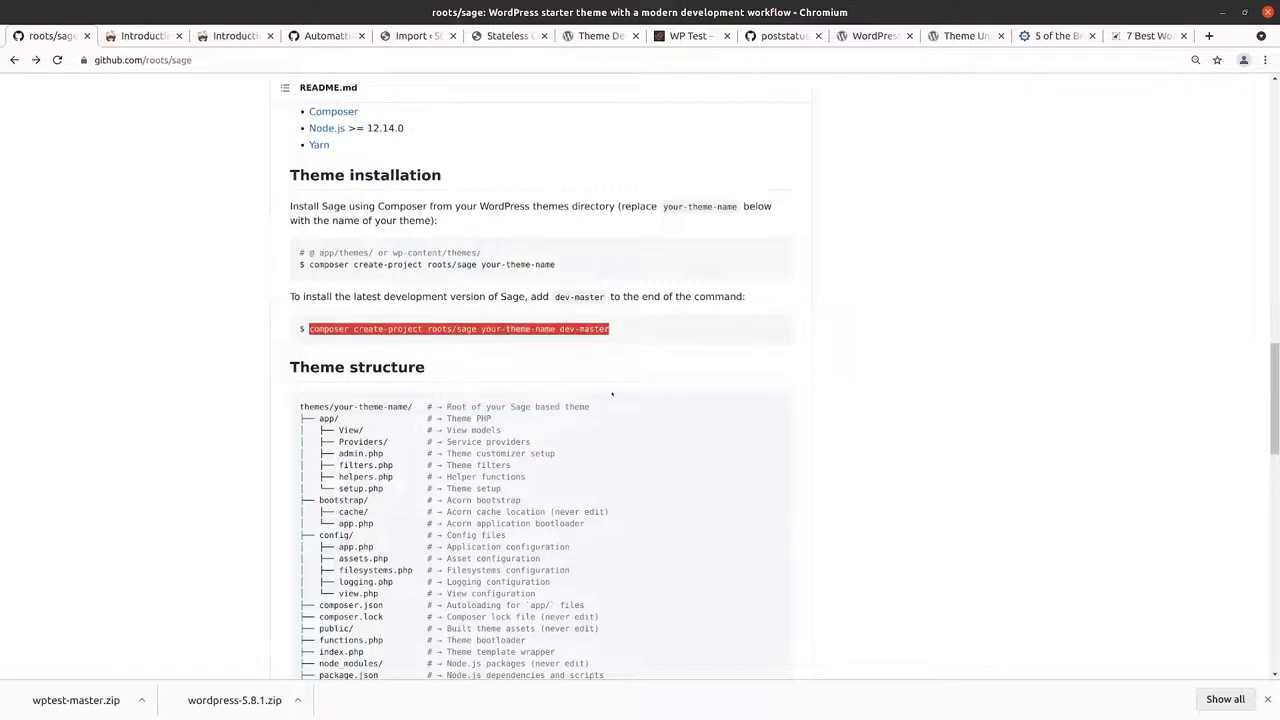
scroll(620, 360, up, 5)
scroll(608, 391, up, 15)
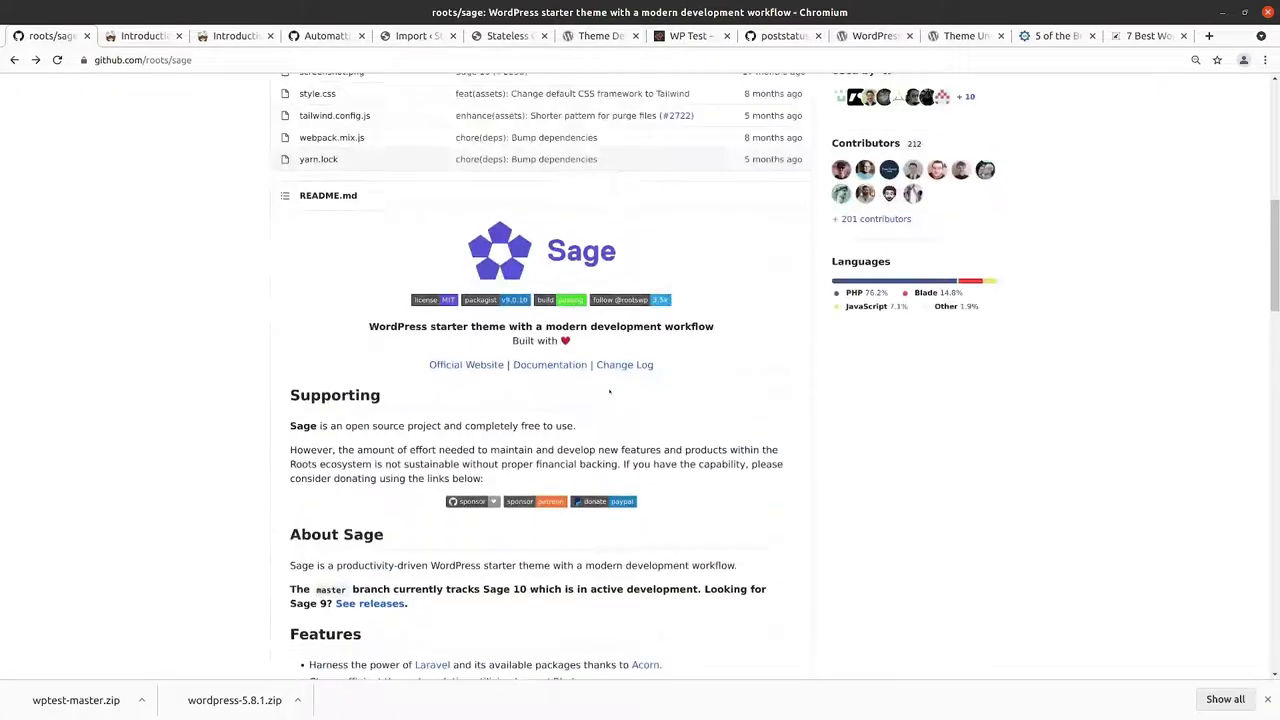
scroll(608, 391, down, 12)
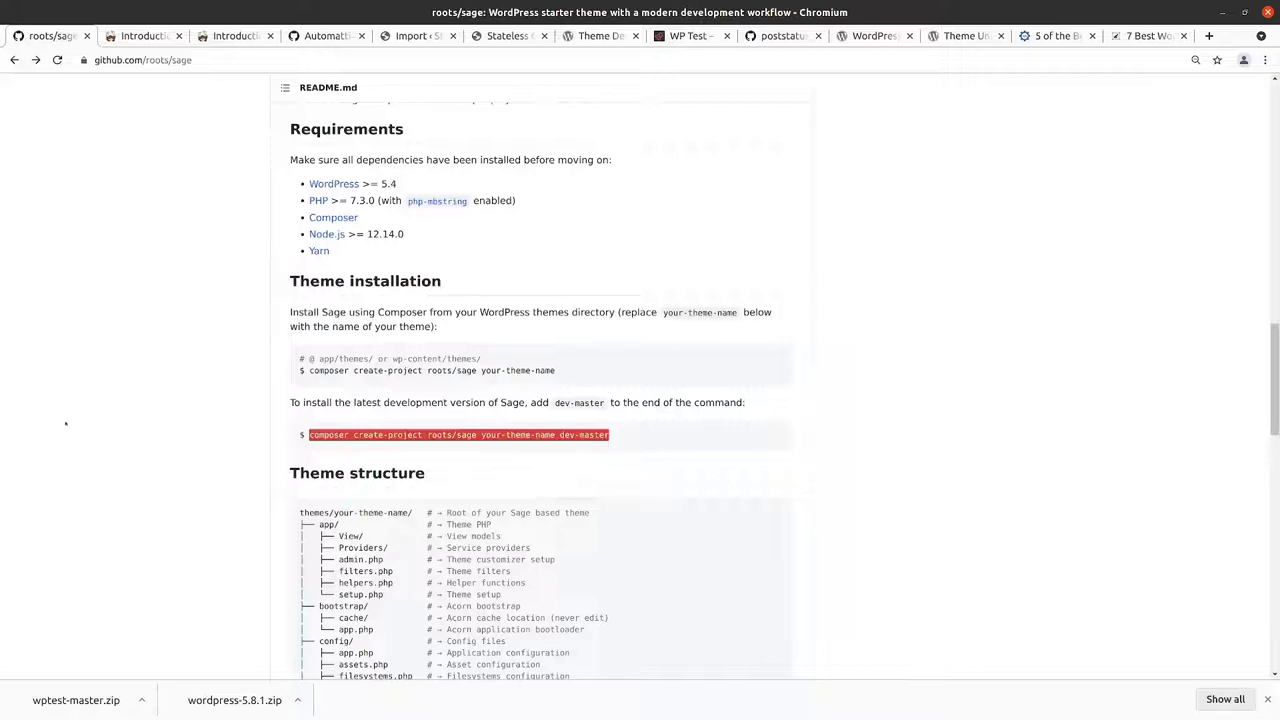
Step: Run the pasted Sage dev-master create-project command with the theme name changed to stateless_sage
key(alt+Tab)
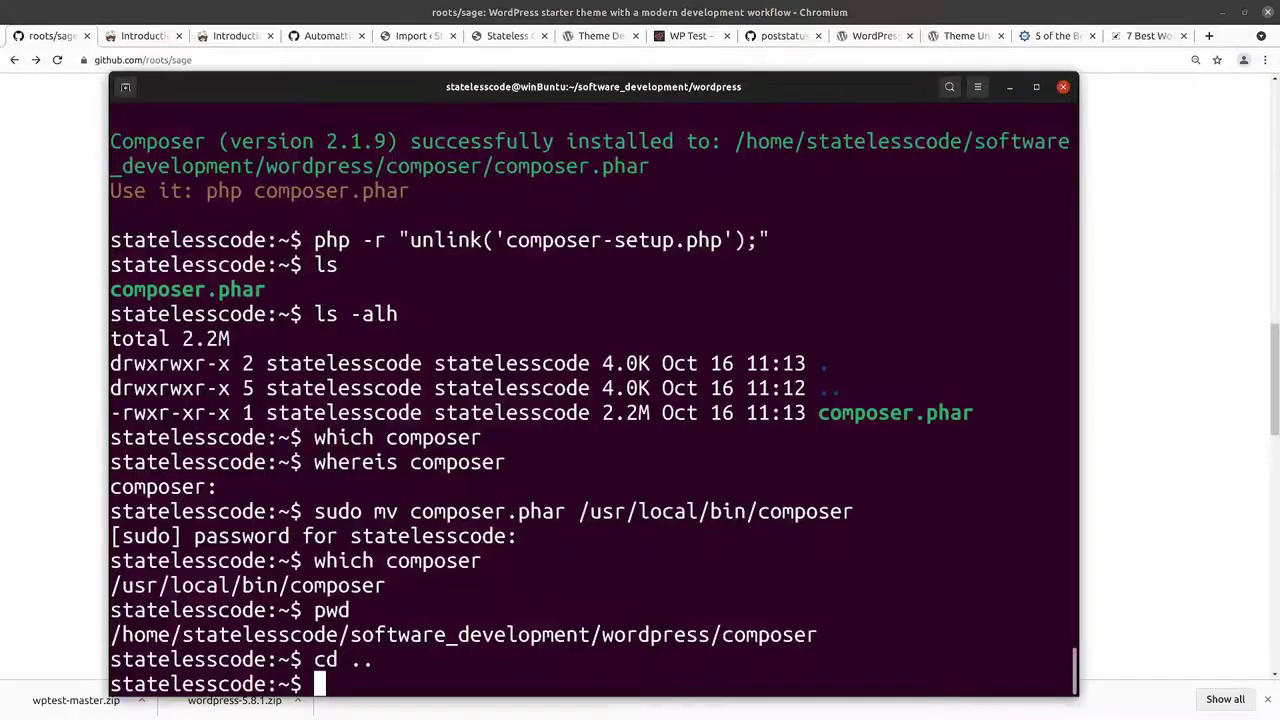
key(ctrl+shift+v)
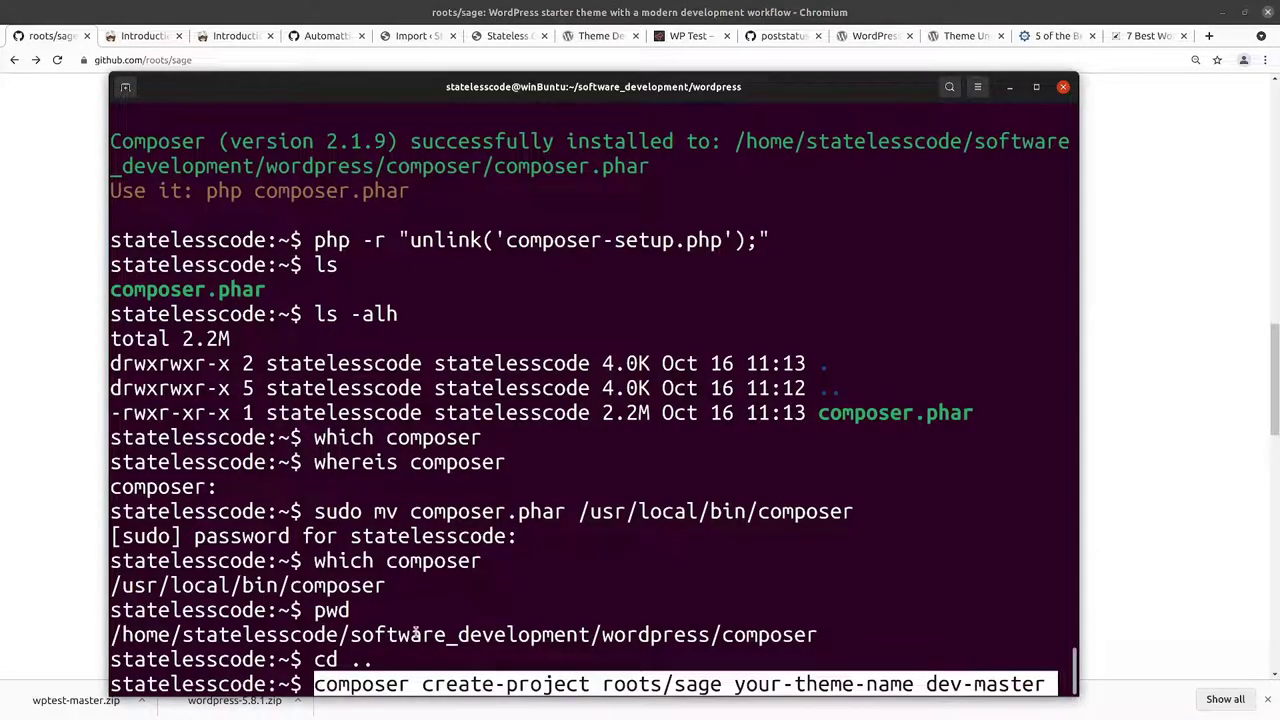
key(Left)
key(Left)
key(Left)
key(Left)
key(Left)
key(Left)
key(Left)
key(Left)
key(Left)
key(Left)
key(BackSpace)
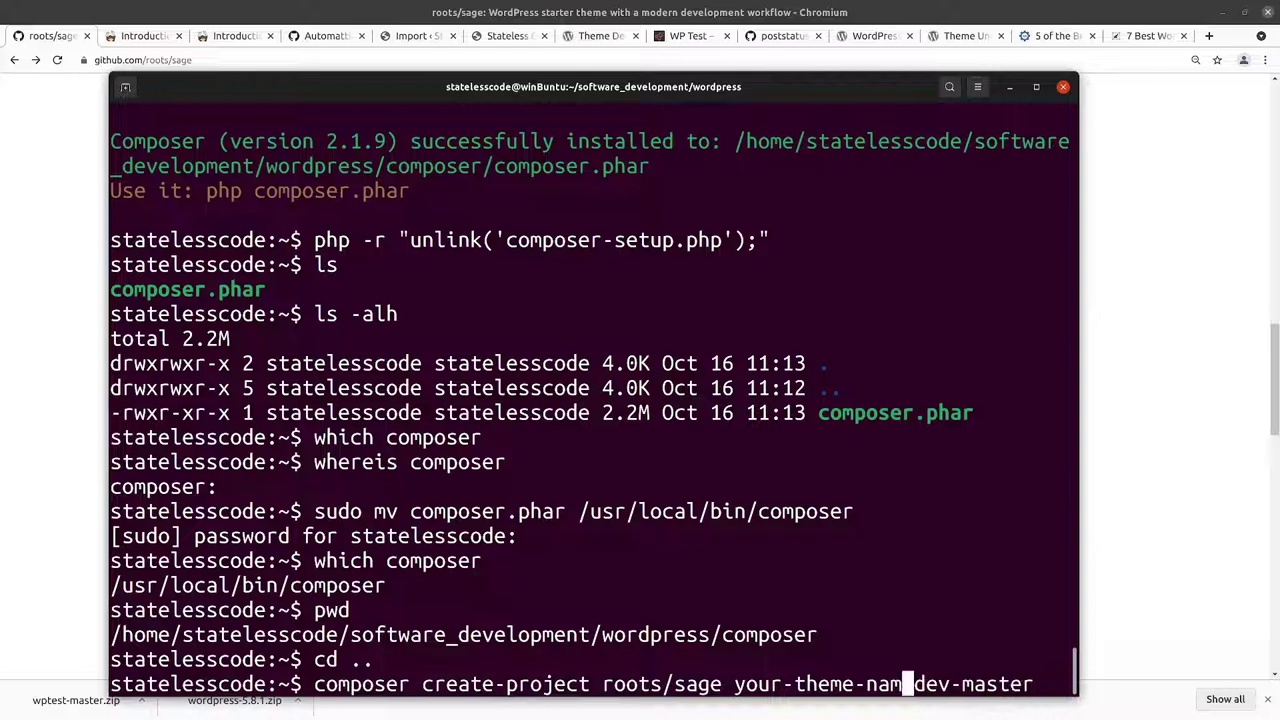
key(BackSpace)
key(BackSpace)
key(BackSpace)
key(BackSpace)
key(BackSpace)
key(BackSpace)
key(BackSpace)
key(BackSpace)
key(BackSpace)
key(BackSpace)
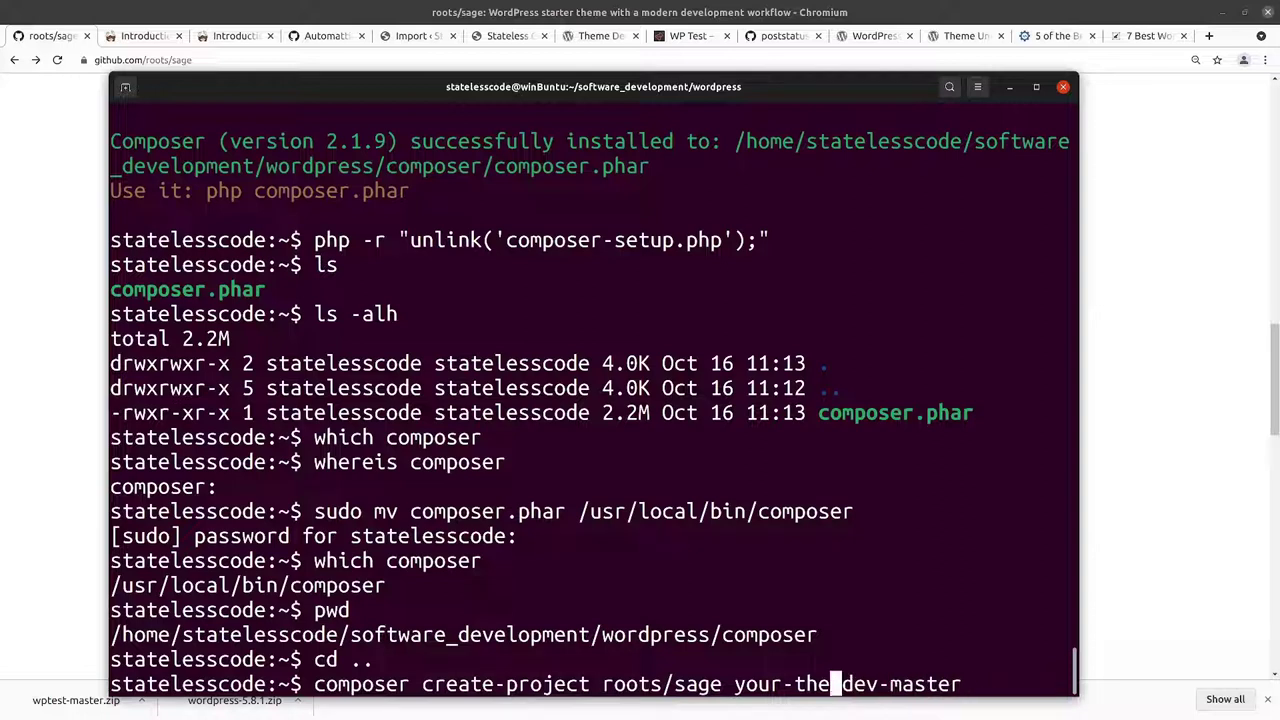
key(BackSpace)
key(BackSpace)
key(BackSpace)
key(BackSpace)
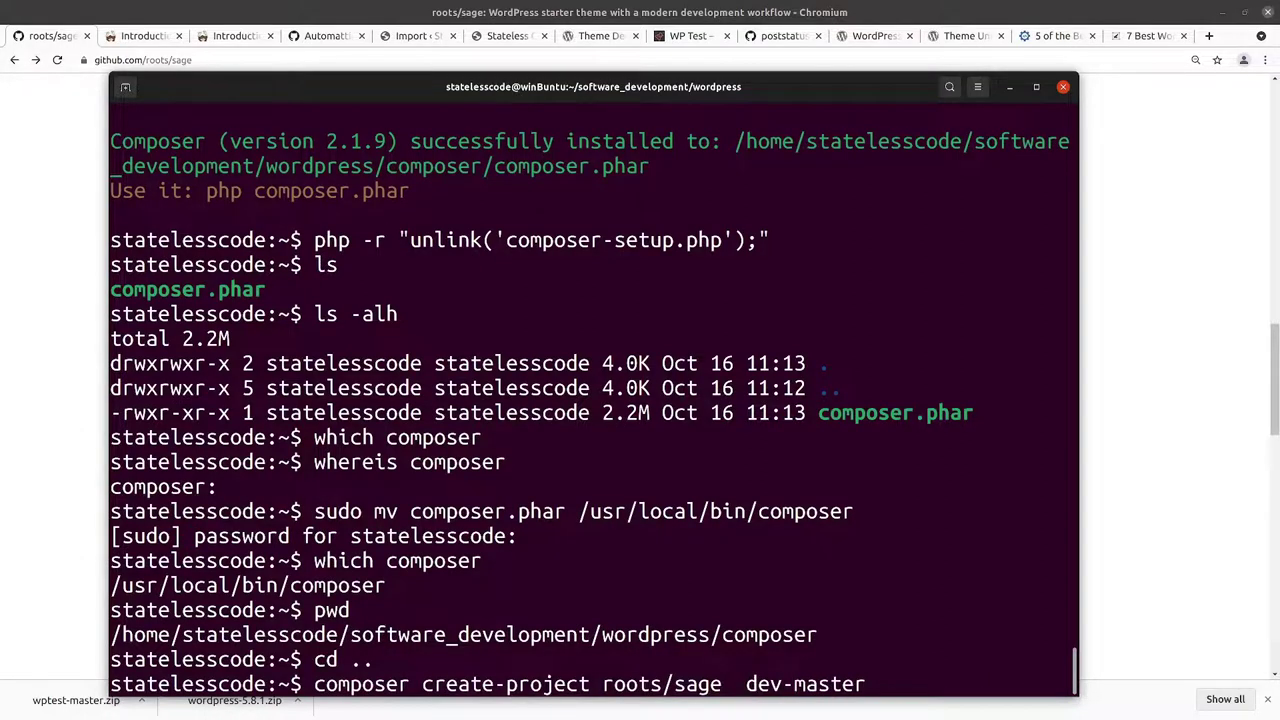
text(statless)
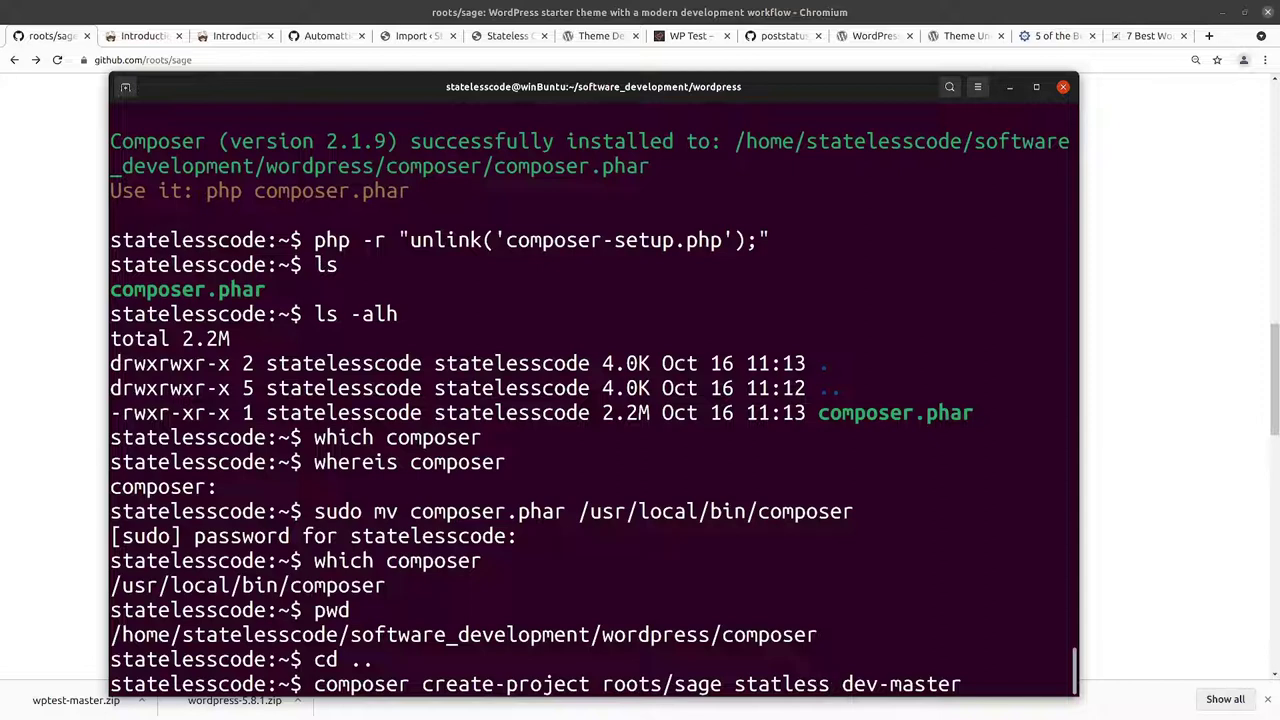
text(_s)
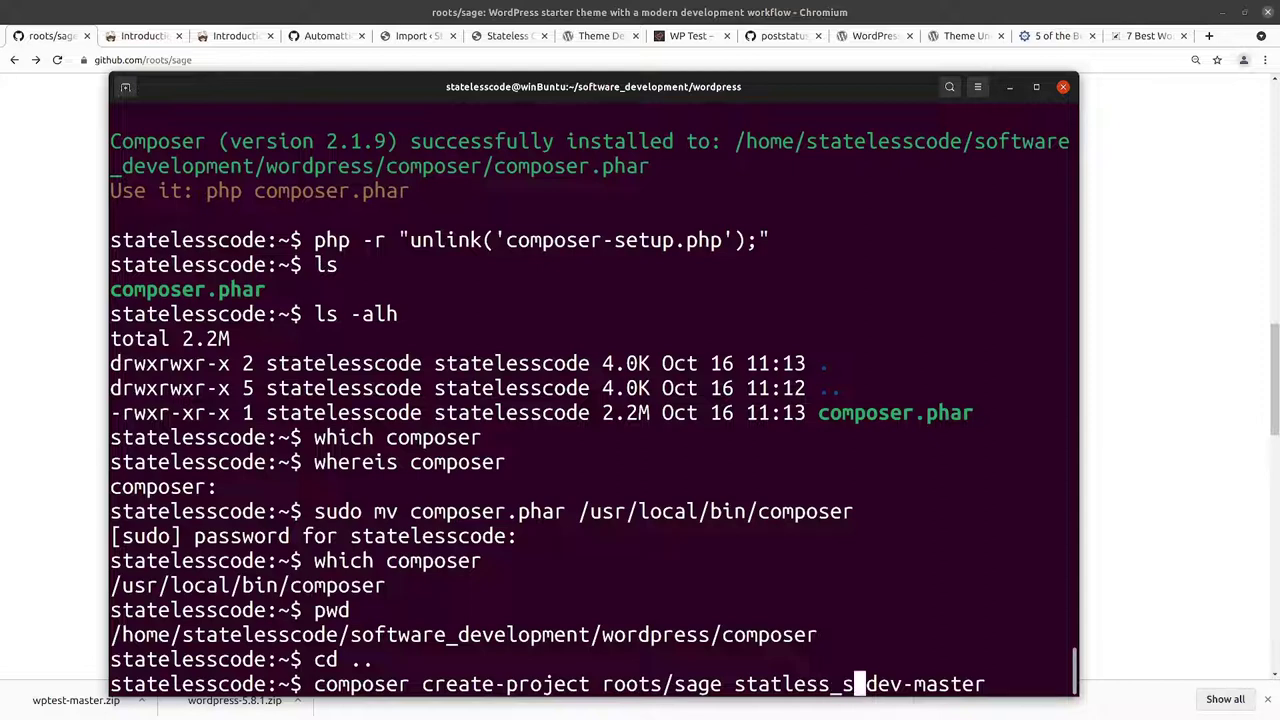
text(age)
key(Right)
key(Right)
key(Right)
key(Right)
key(Right)
key(Right)
key(Right)
key(Right)
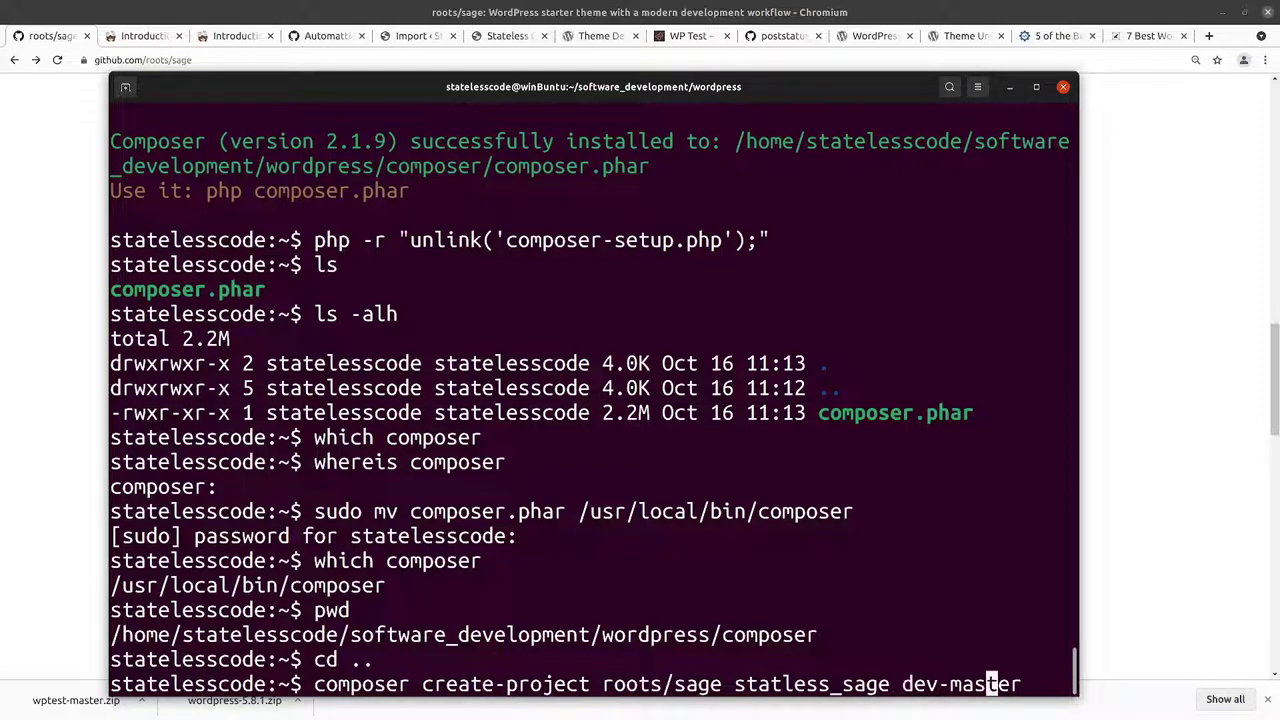
key(Left)
key(Left)
key(Left)
key(Left)
key(Left)
key(Left)
key(Left)
key(Left)
key(Left)
key(Left)
key(Left)
key(Left)
key(Left)
key(Left)
key(Left)
key(Left)
key(Left)
key(Left)
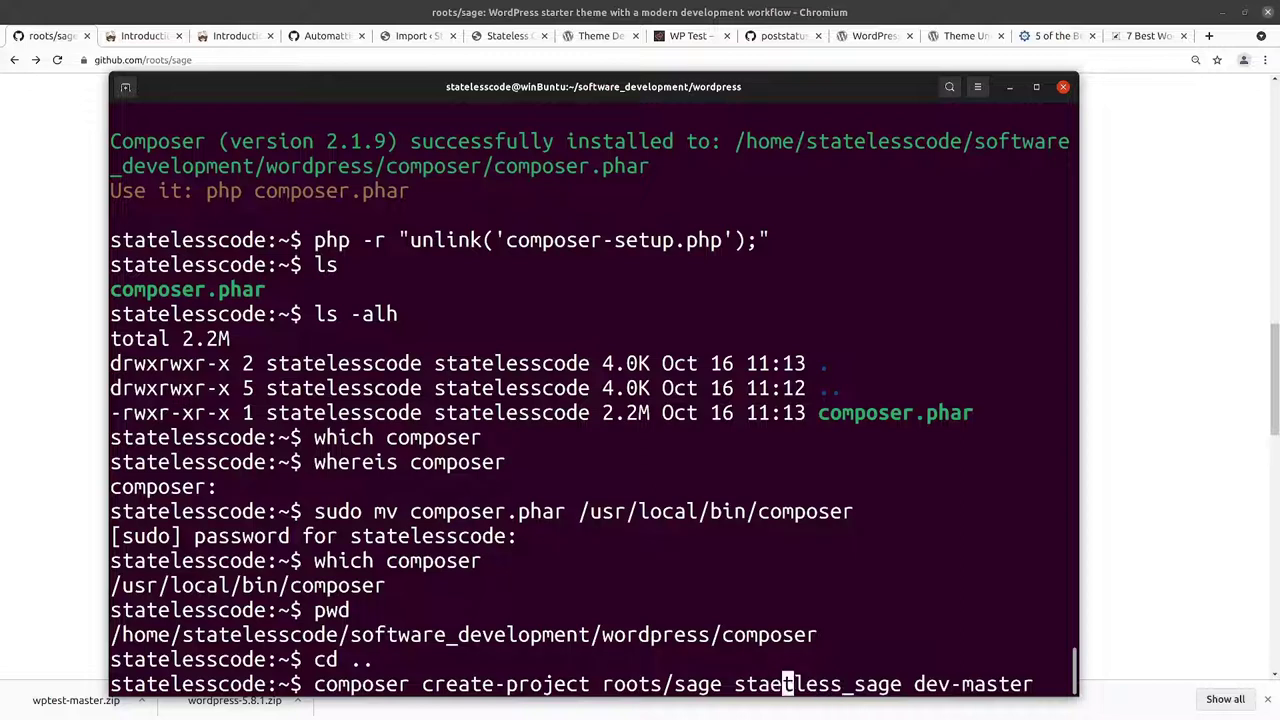
text(e)
key(Right)
key(Right)
key(Right)
key(Right)
key(Right)
key(Right)
key(Right)
key(Right)
key(Right)
key(Right)
key(Right)
key(Right)
key(Right)
key(Right)
key(Right)
key(Right)
key(Right)
key(Right)
key(Right)
key(Right)
key(Return)
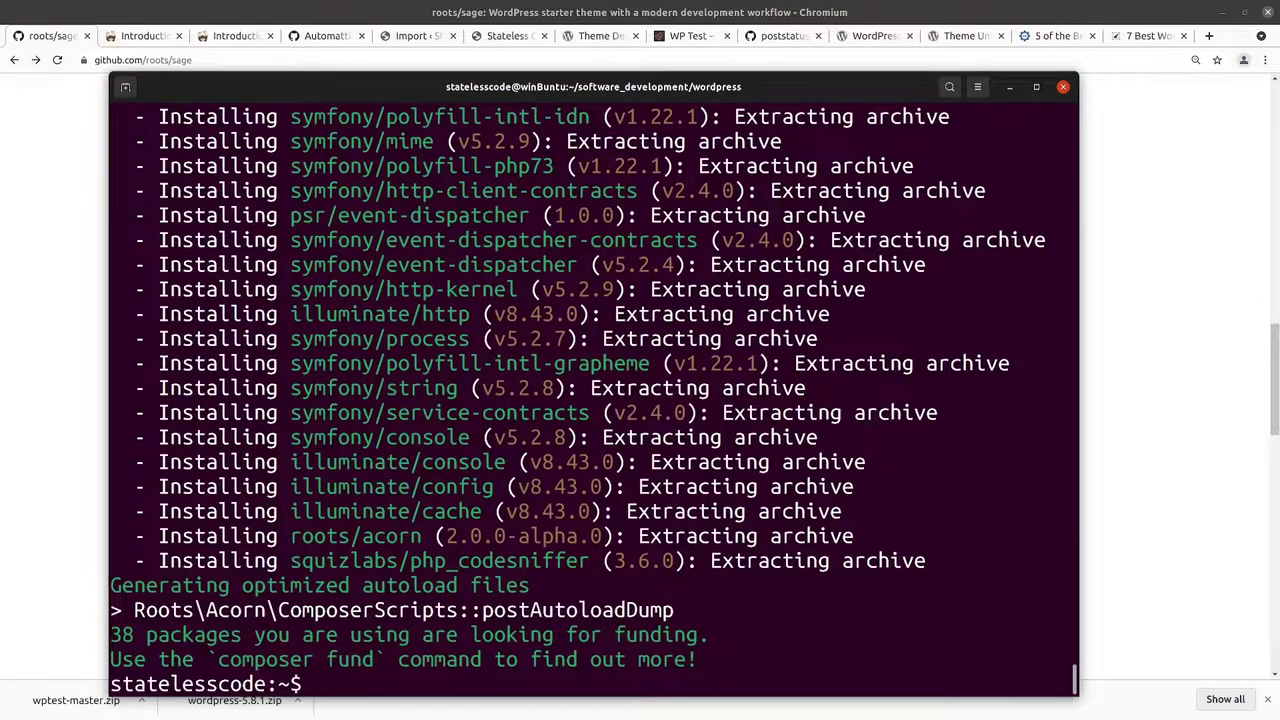
Step: List the wordpress folder, enter stateless_sage, and list the new theme's files
text(ls)
key(Return)
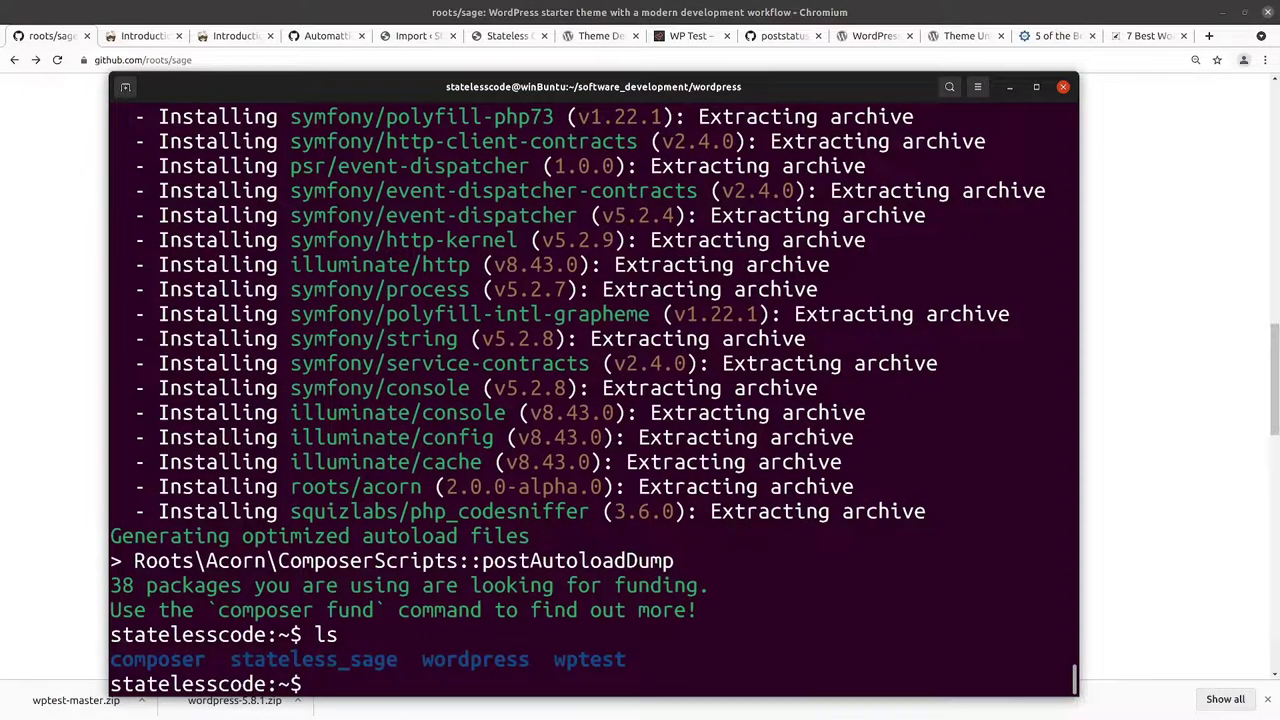
text(cd st)
key(Tab)
key(Return)
text(ls)
key(Return)
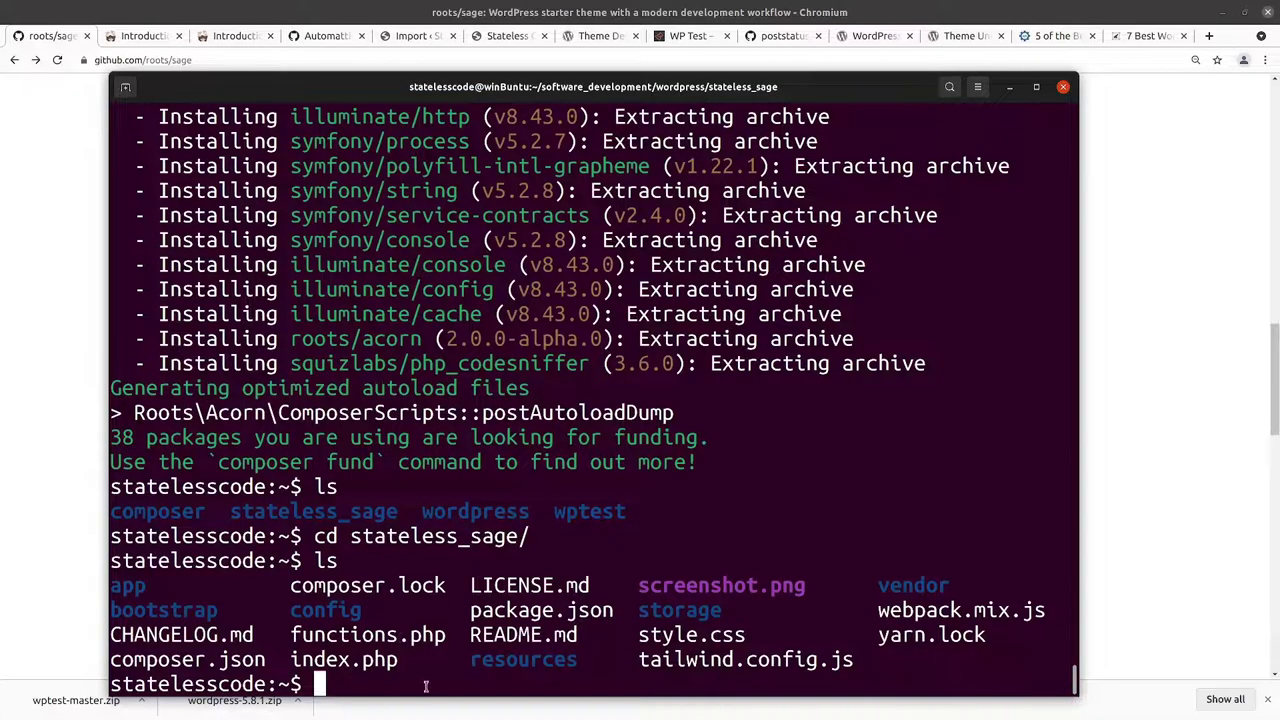
click(48, 36)
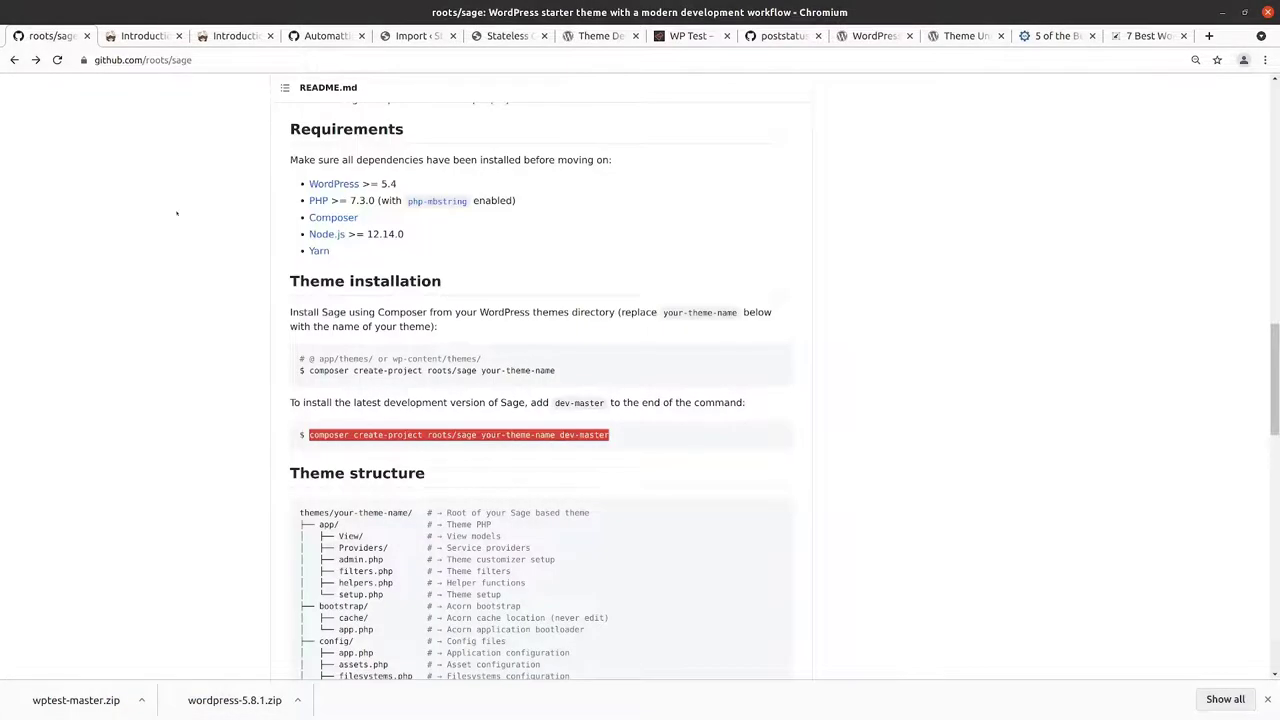
scroll(285, 270, up, 10)
scroll(290, 264, up, 3)
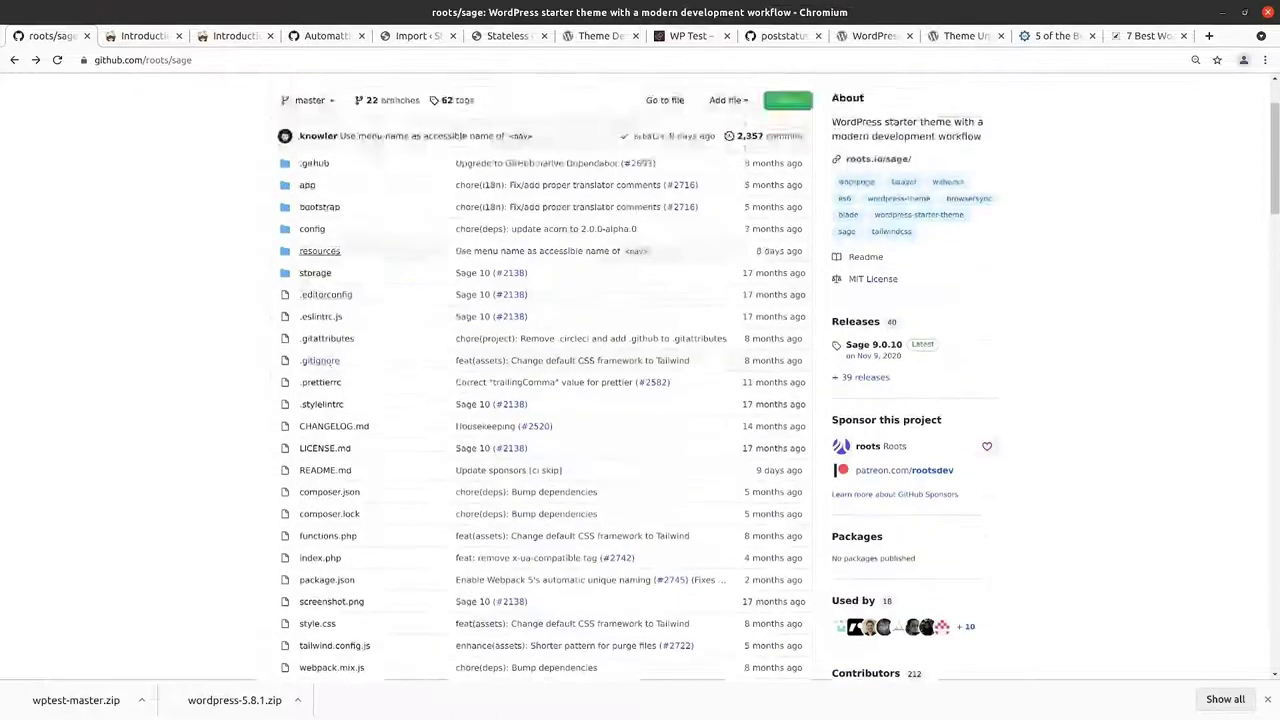
scroll(355, 202, down, 7)
scroll(355, 202, up, 3)
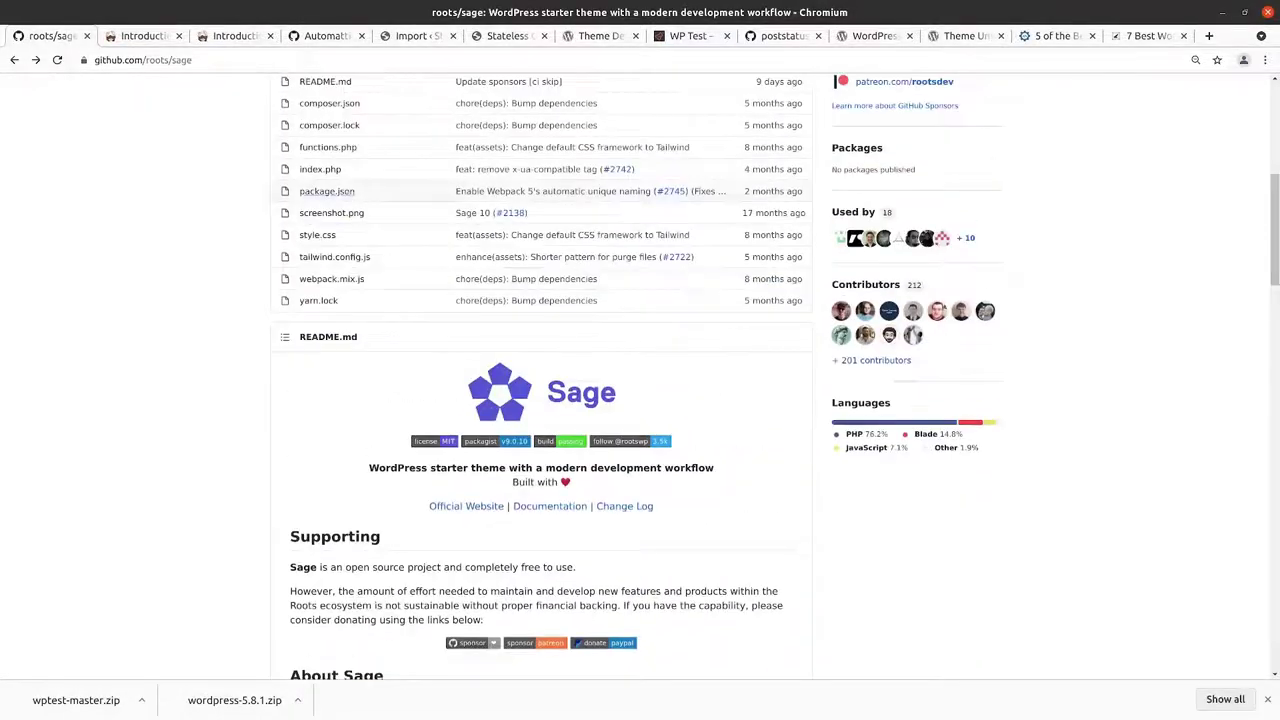